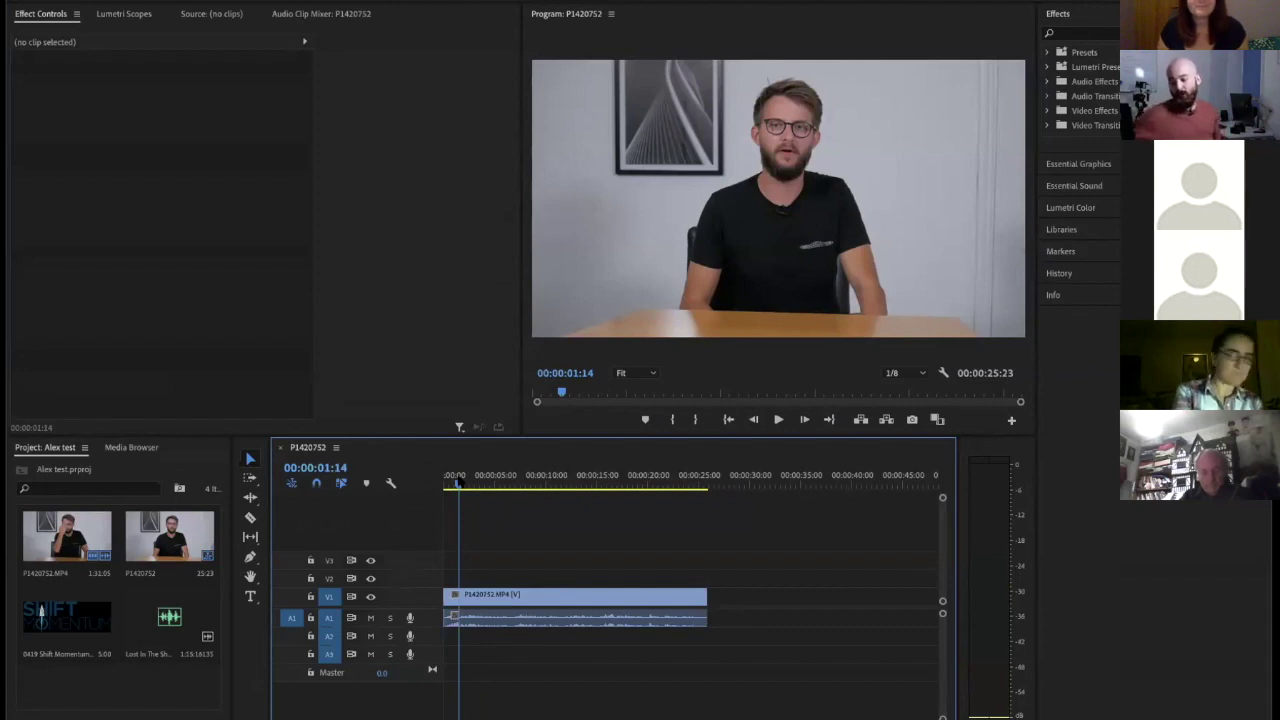
Widen the program monitor and timeline areas and raise the border between them slightly
key("backslash")
key("backslash")
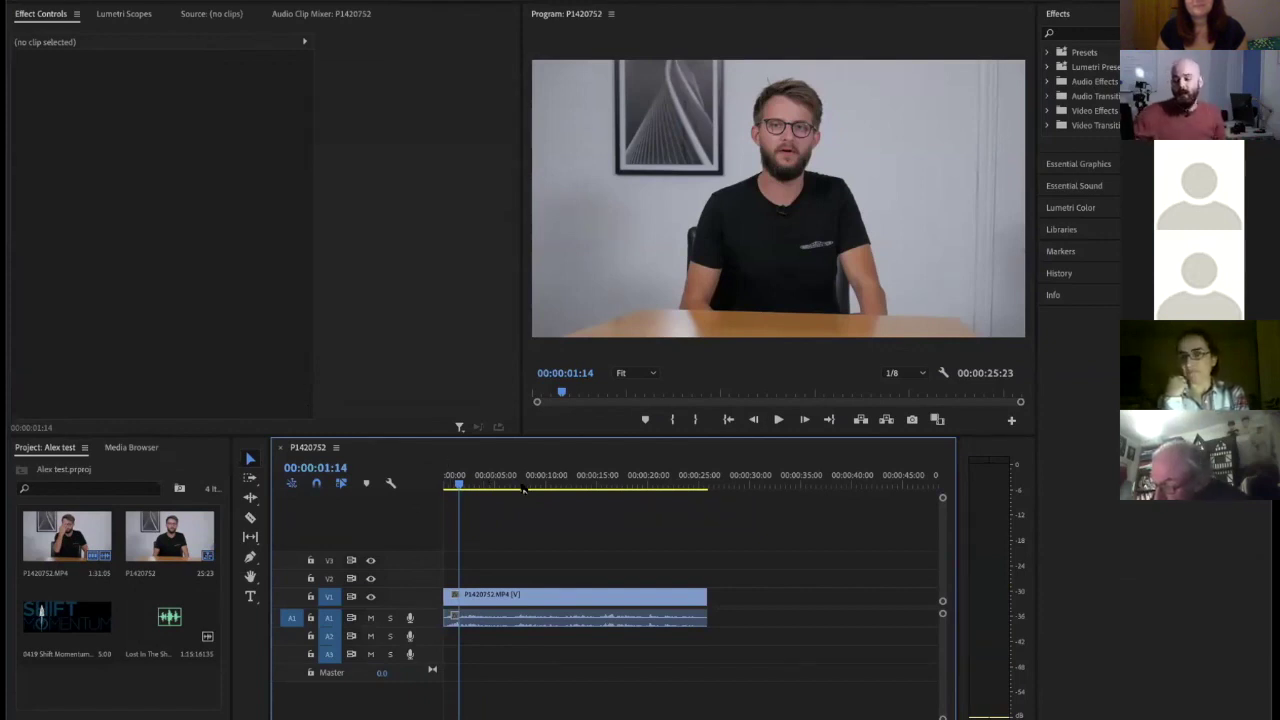
left_click_drag(548, 481, 512, 483)
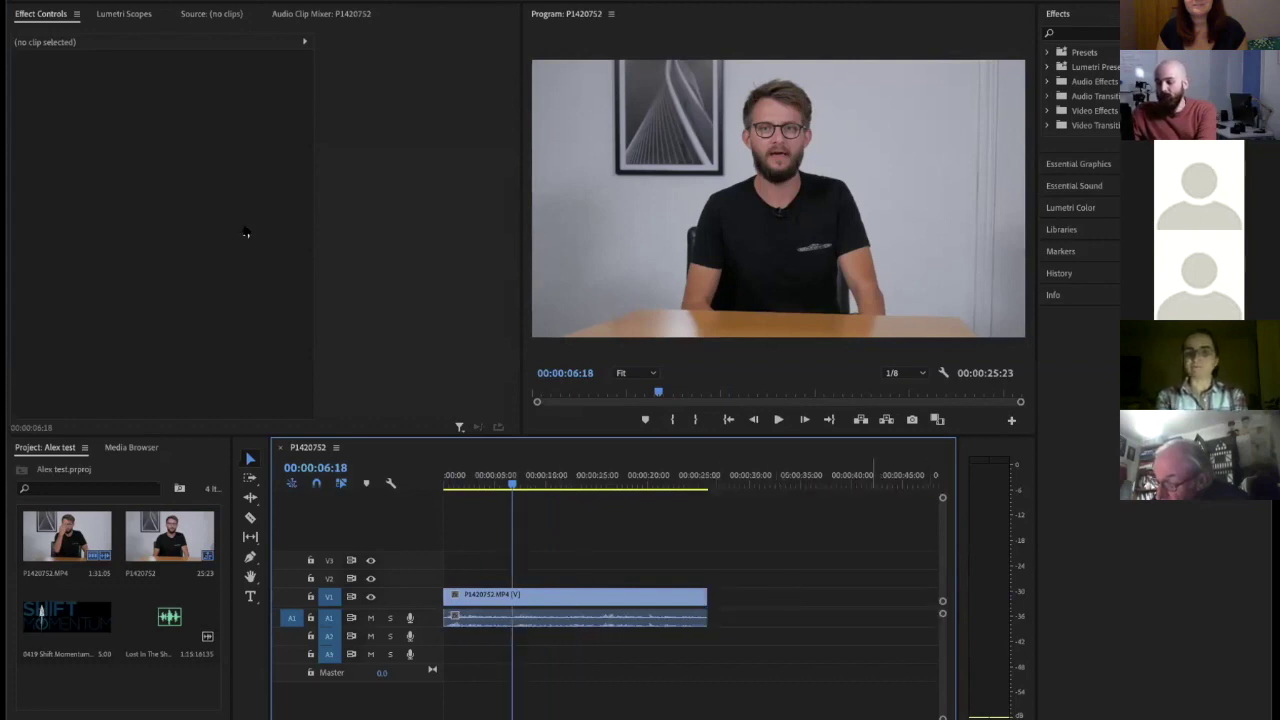
key("minus")
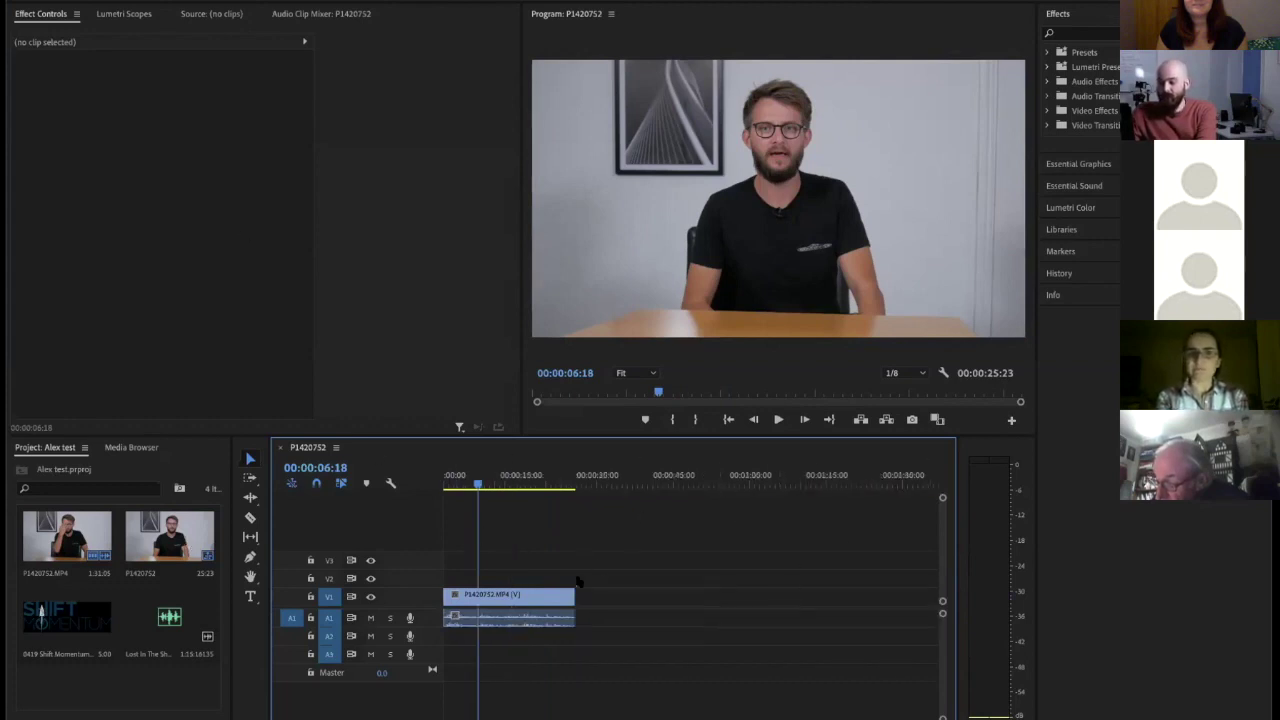
left_click_drag(755, 434, 755, 419)
left_click_drag(958, 498, 1118, 494)
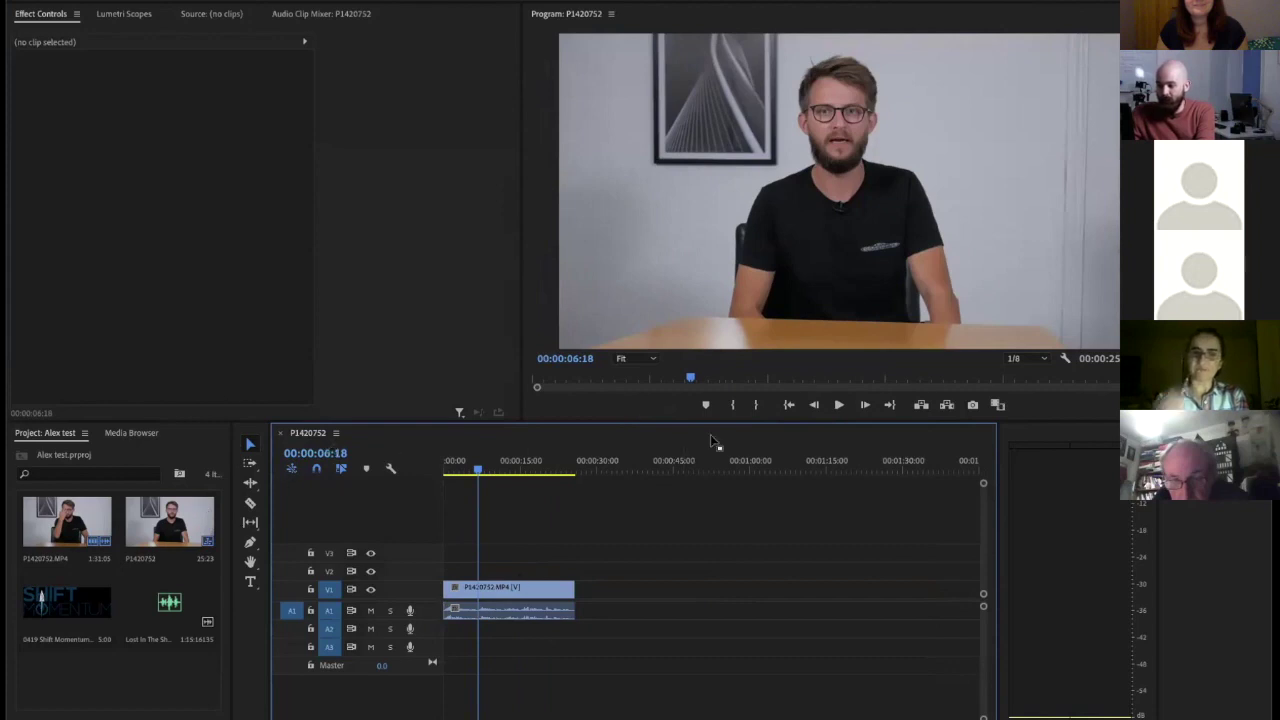
Check the timeline just past the clip's end, and return the playhead to 00:00:14:07
left_click(509, 462)
left_click(586, 468)
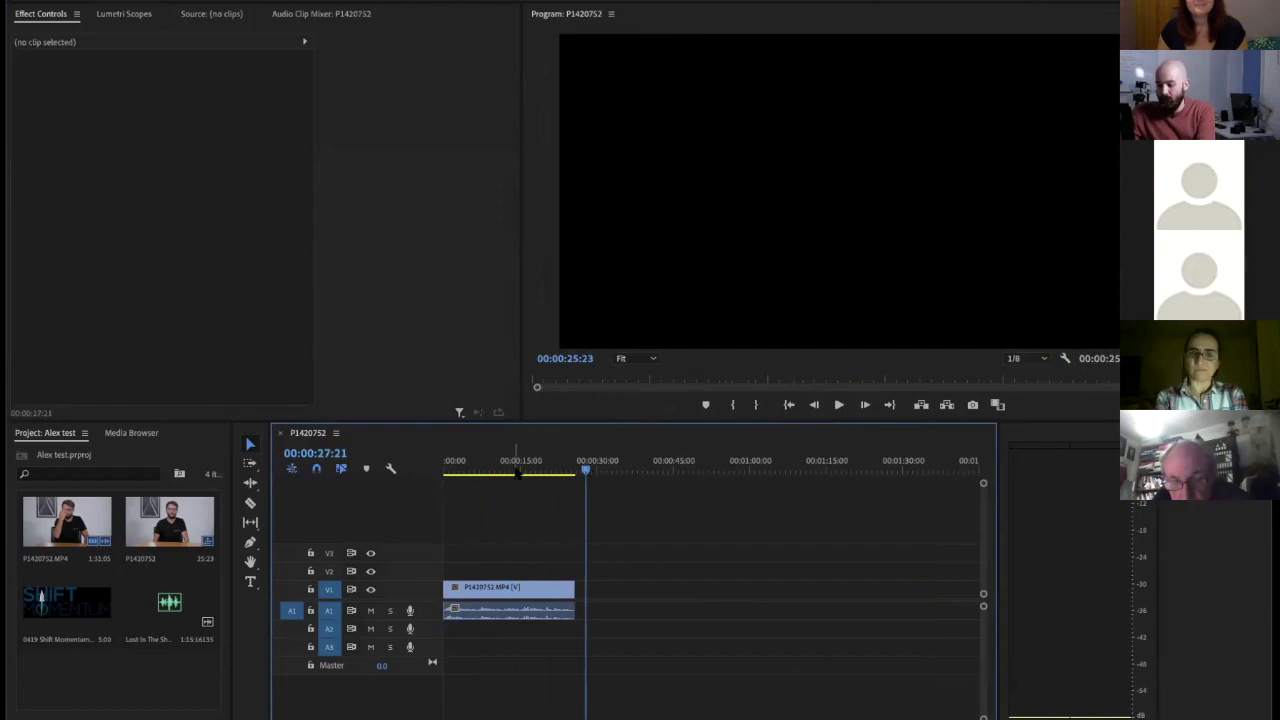
left_click(516, 466)
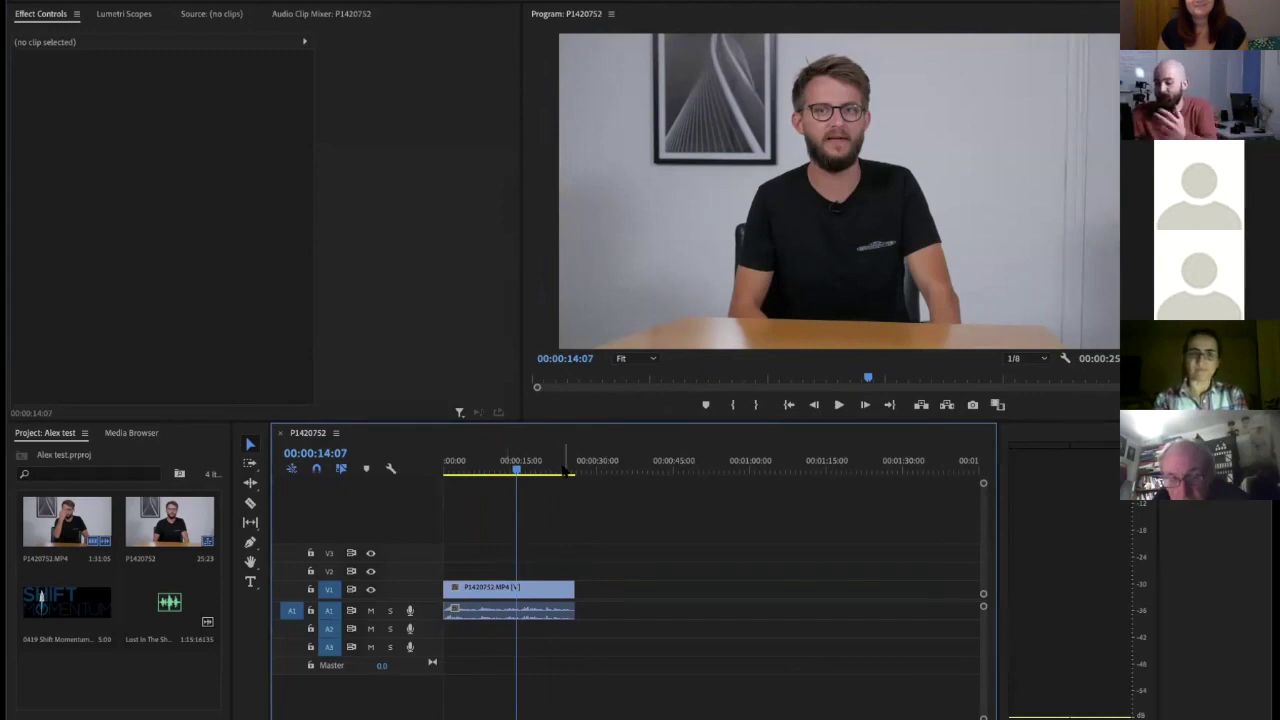
left_click(114, 695)
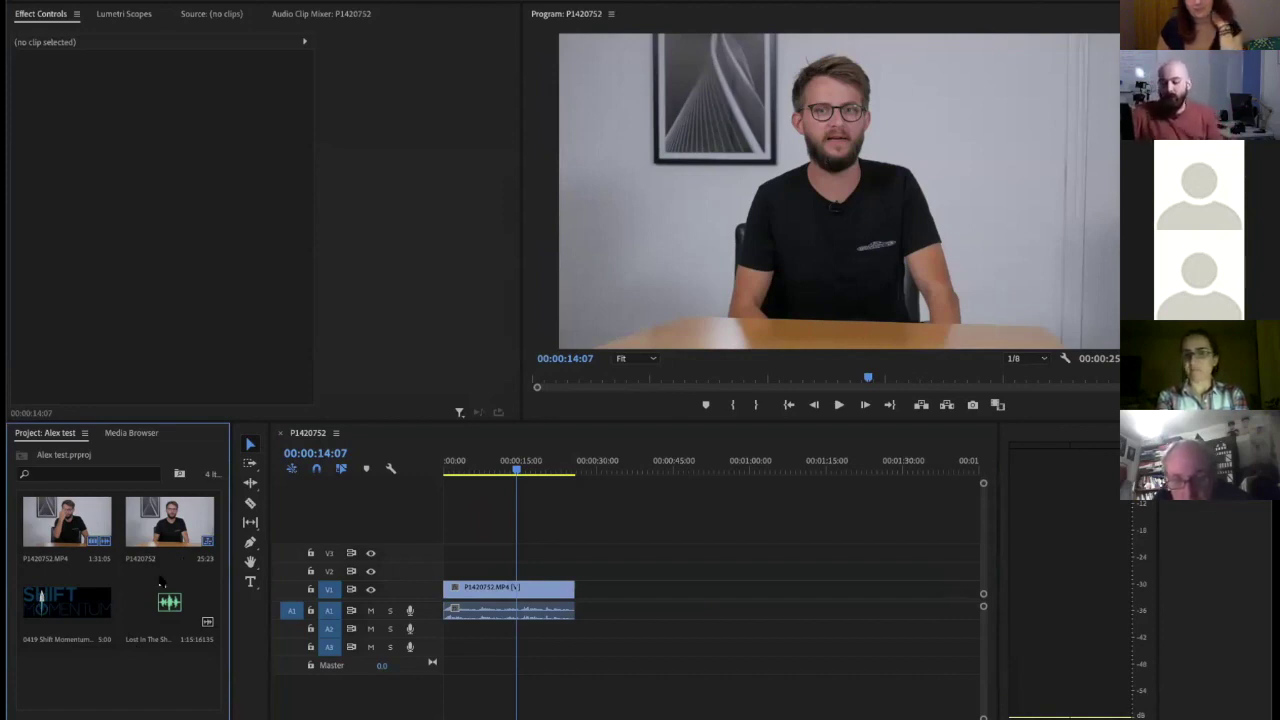
right_click(183, 686)
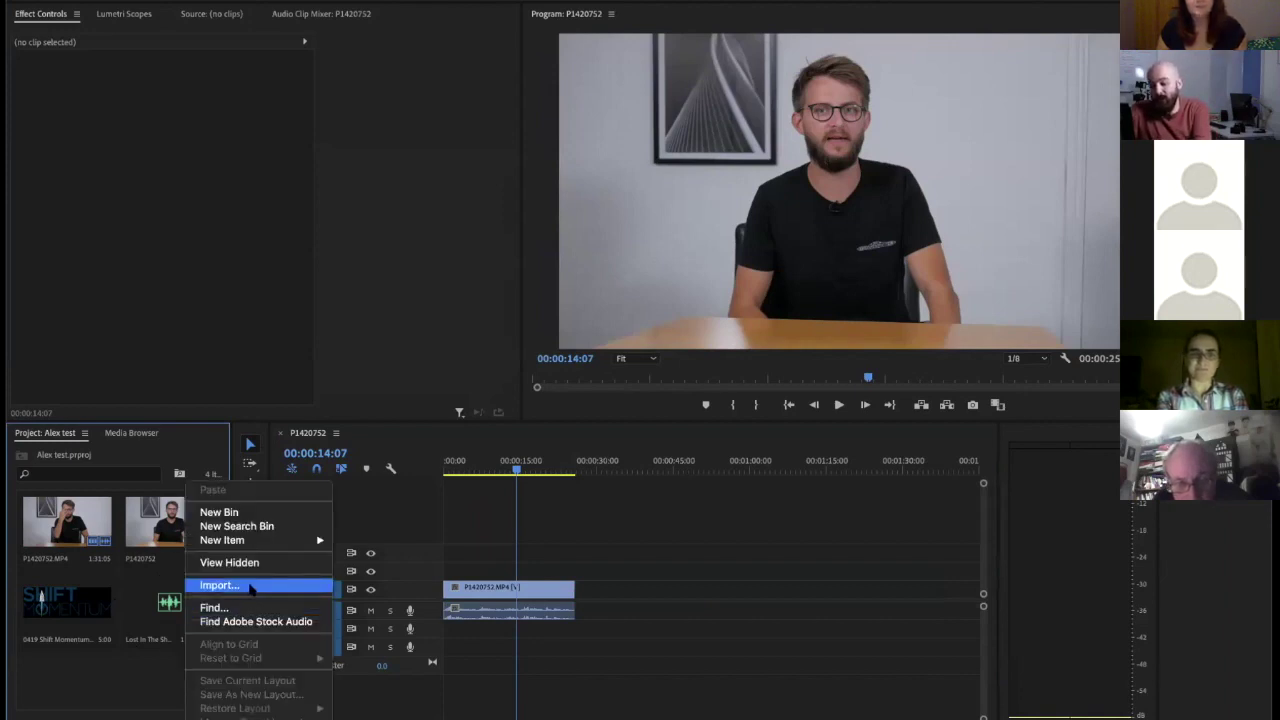
left_click(178, 668)
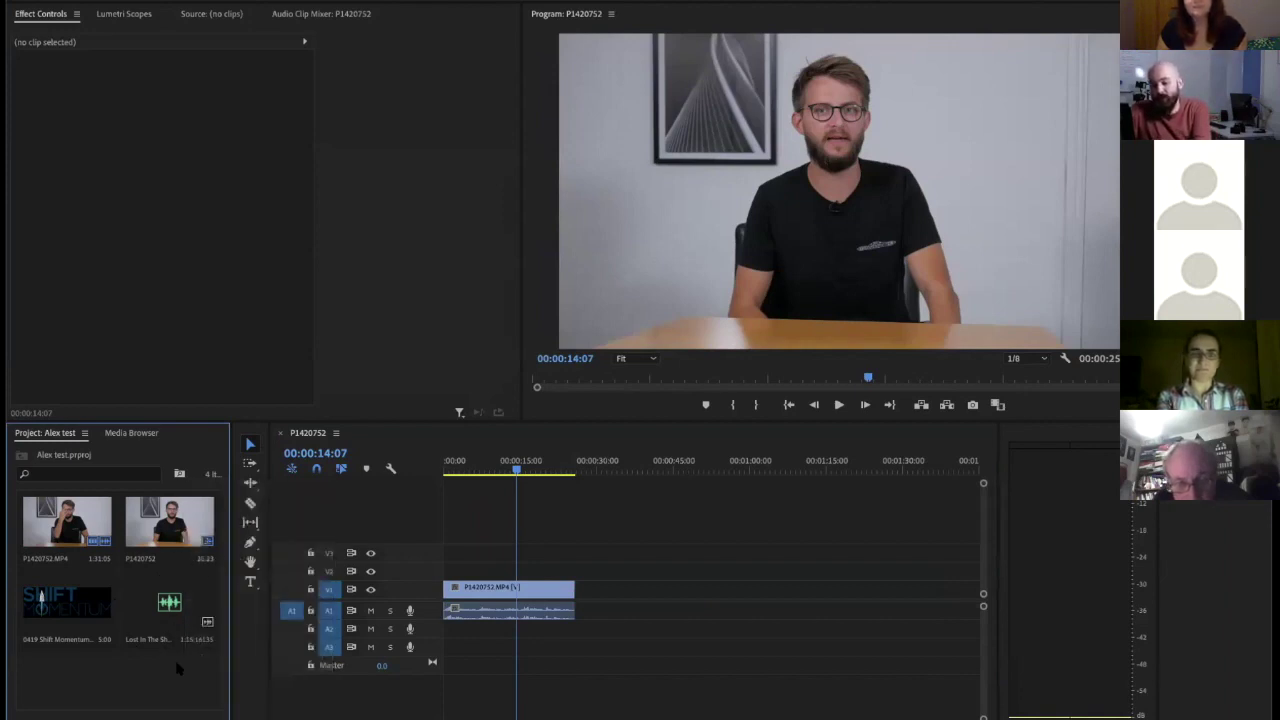
Try placing the source clip P1420752.MP4 on tracks V4 and A4, and undo the placement
left_click(168, 530)
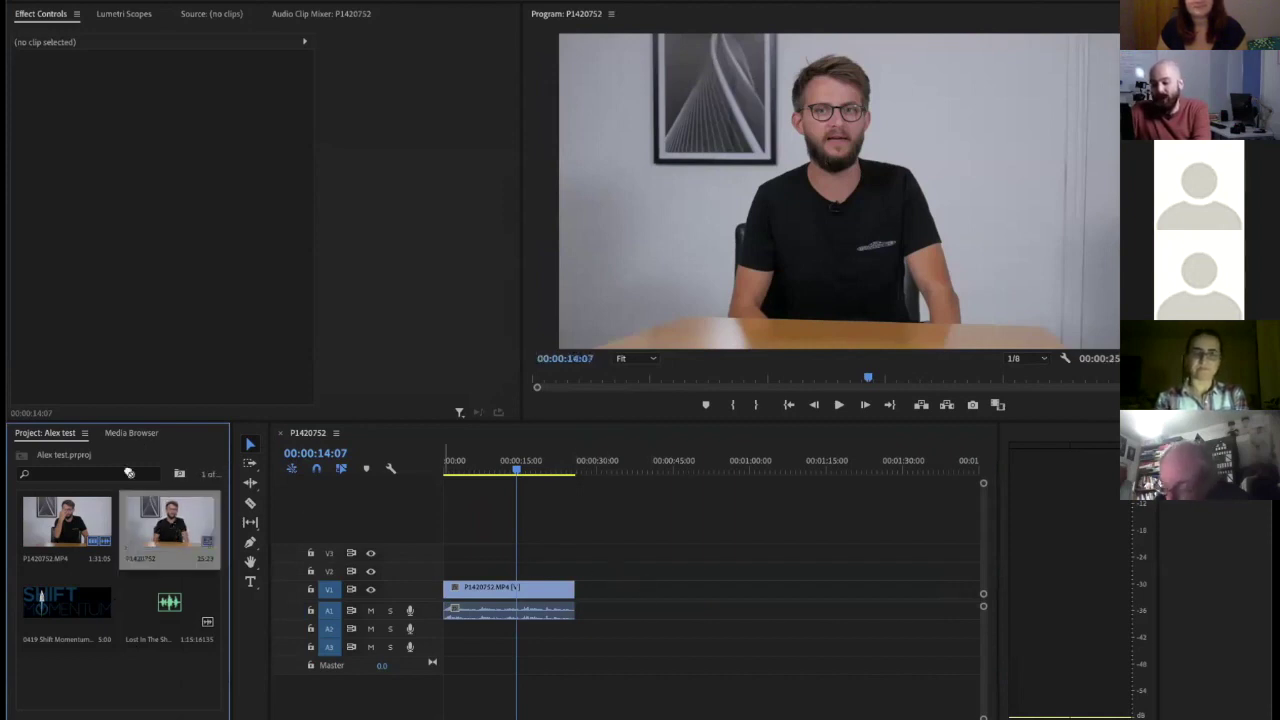
left_click_drag(603, 602, 520, 538)
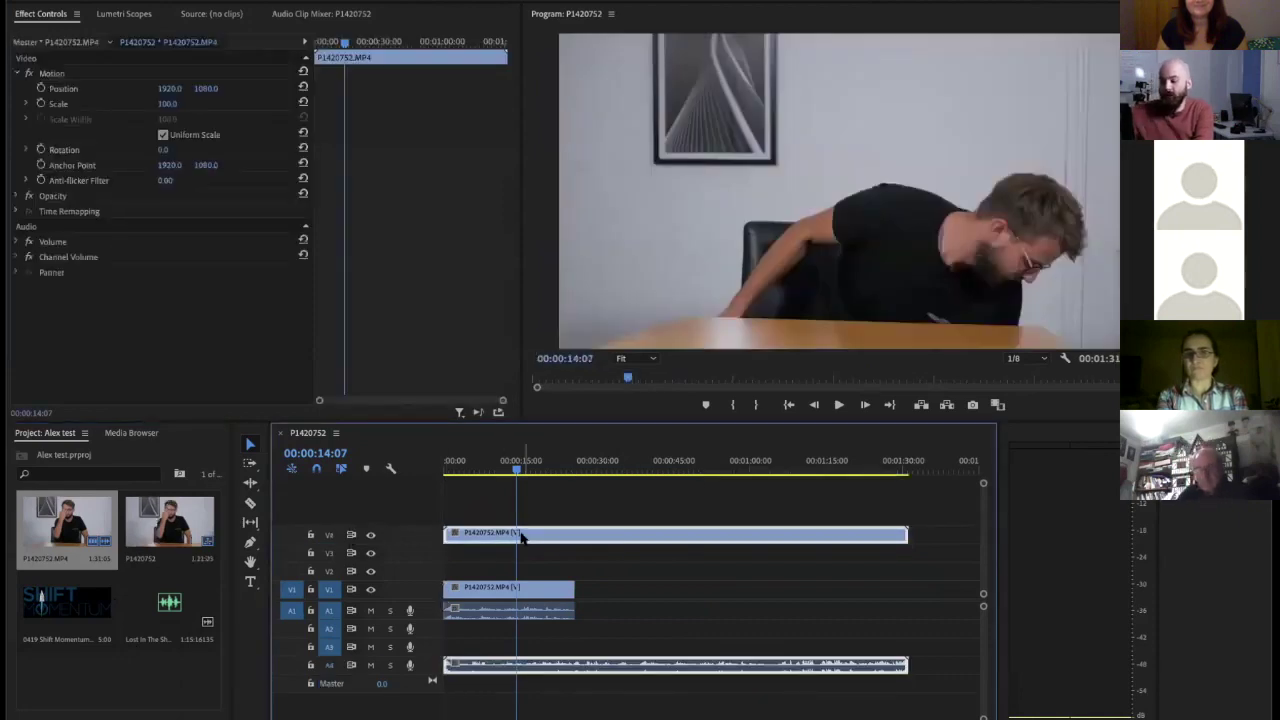
key("ctrl+z")
Return the playhead to 00:00:00:00 and toggle the timeline between the fitted and the wider view of the sequence
key("Home")
key("backslash")
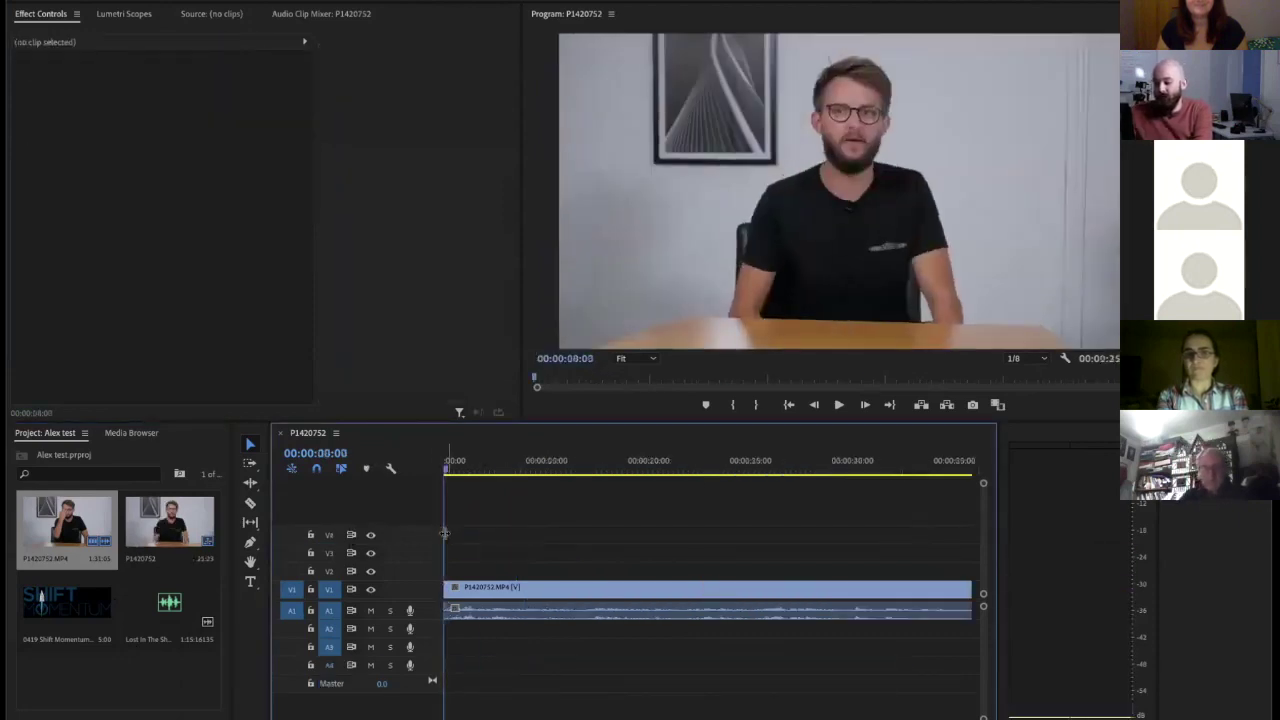
left_click(462, 461)
left_click_drag(462, 461, 447, 461)
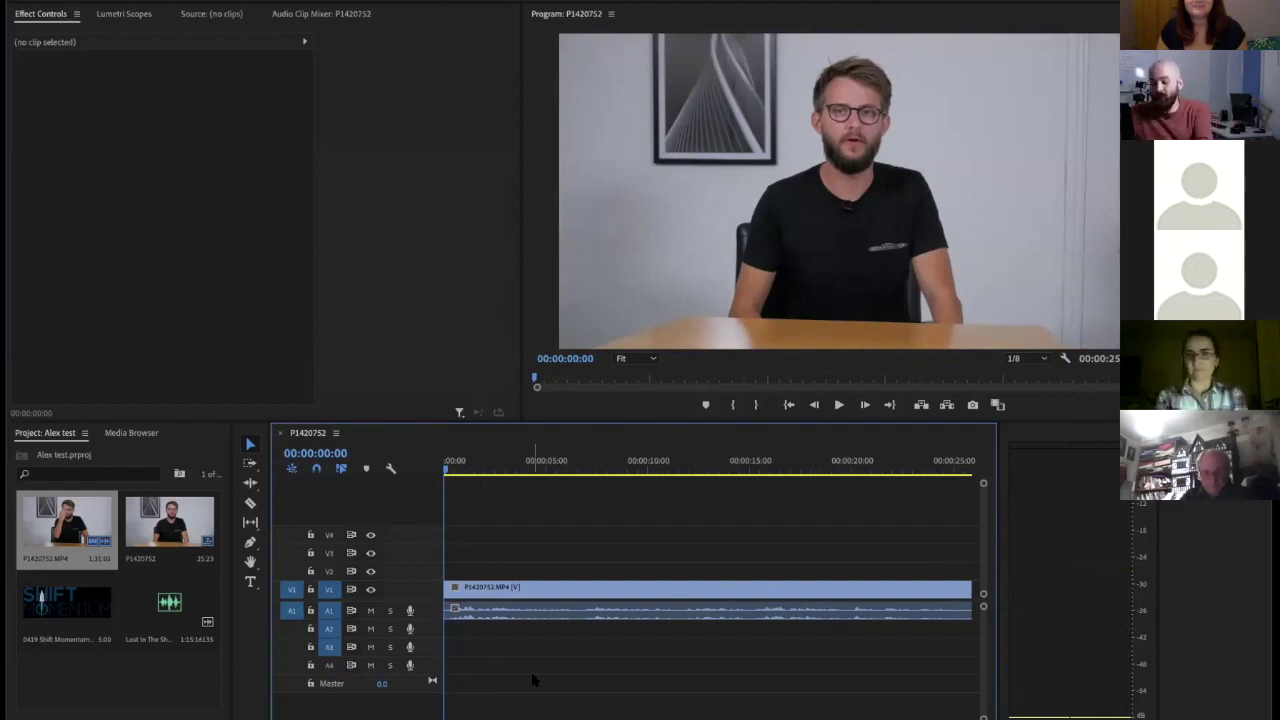
key("minus")
key("backslash")
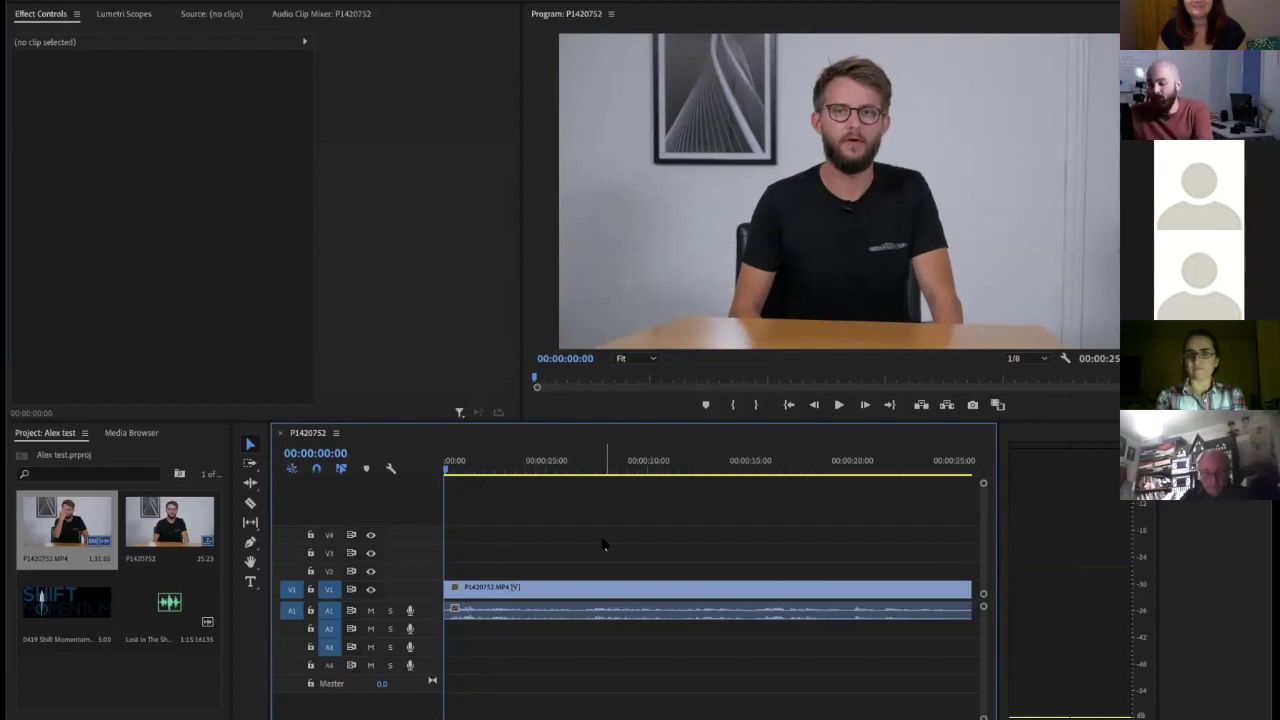
key("backslash")
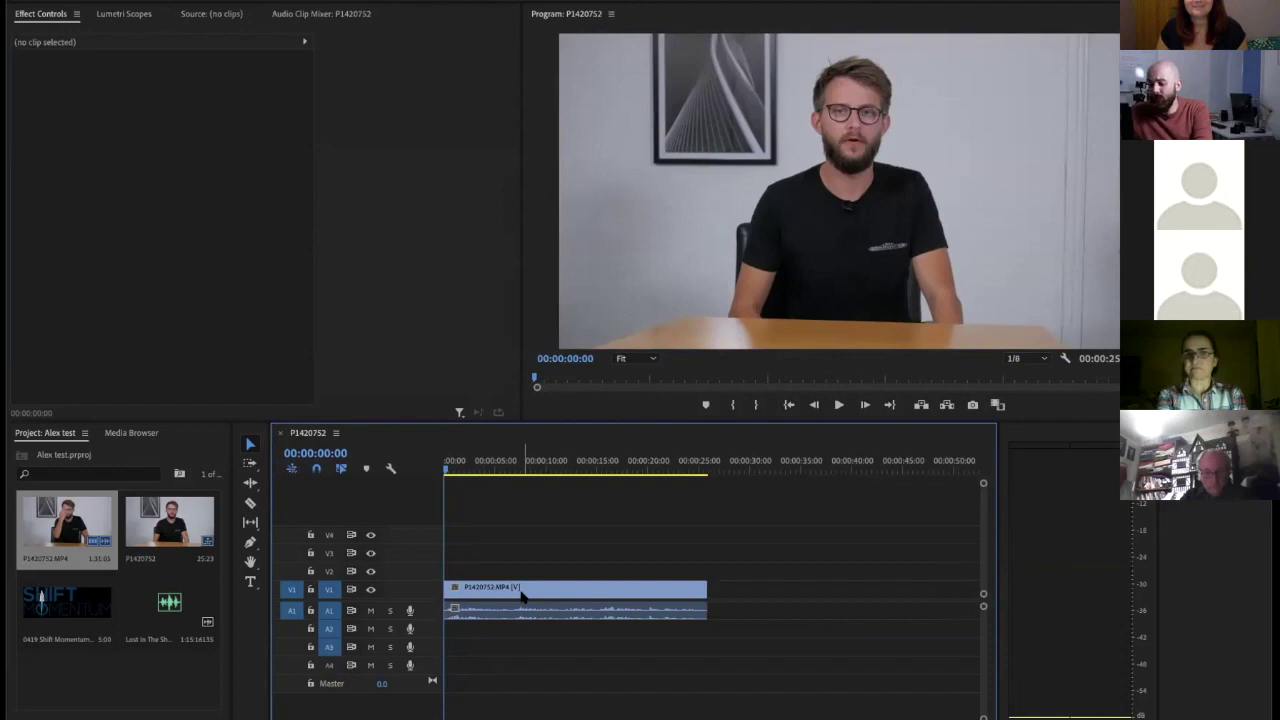
Play the sequence from its start to 00:00:25:00 while viewing the clip at different timeline zoom levels
key("space")
key("backslash")
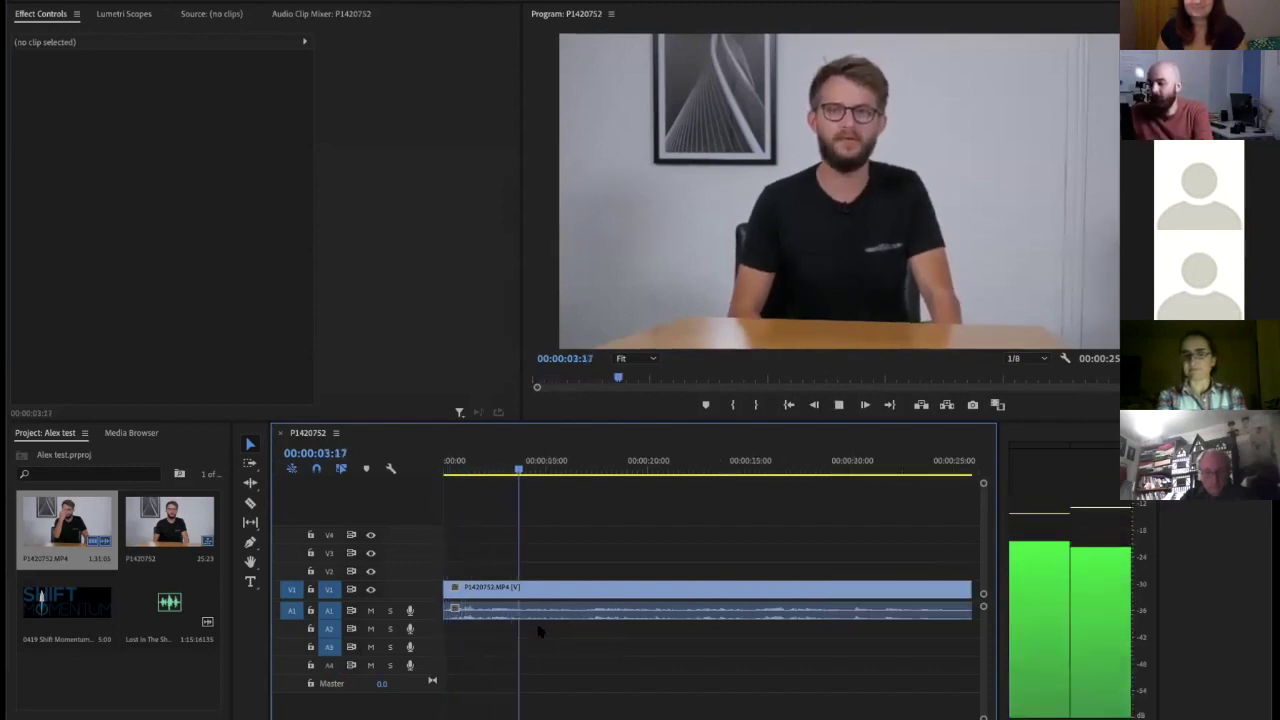
key("equal")
key("equal")
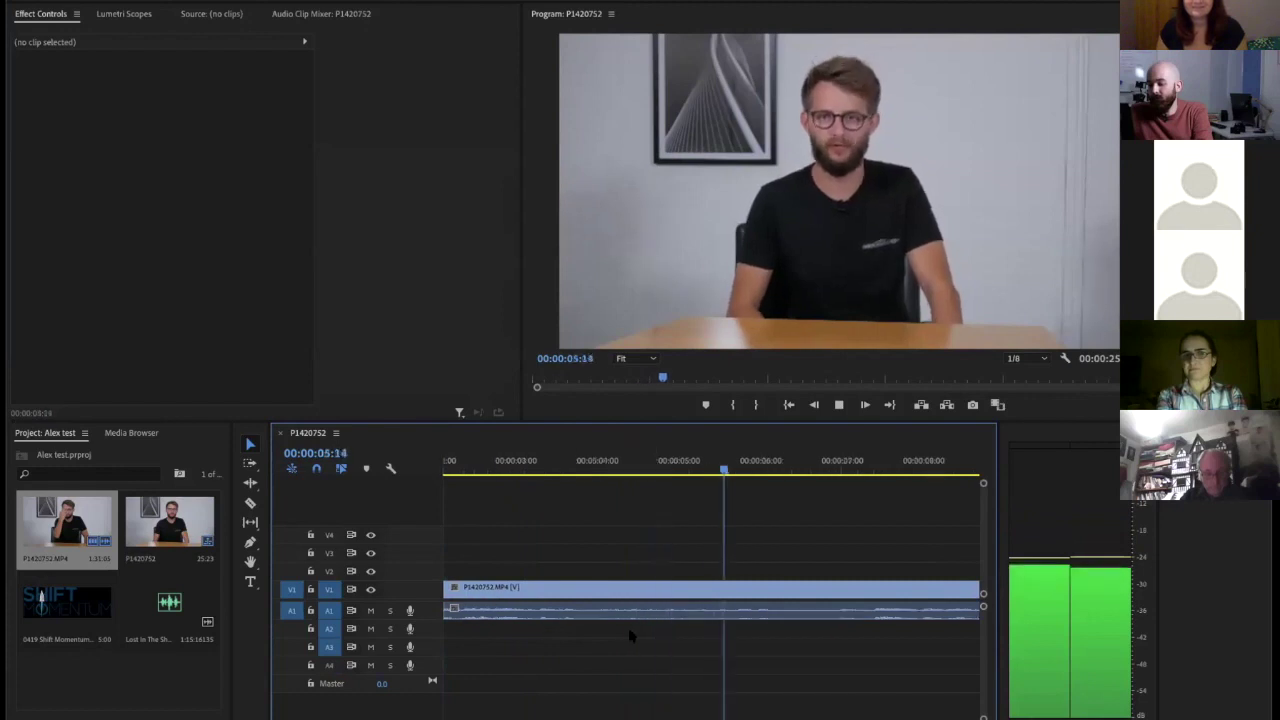
key("minus")
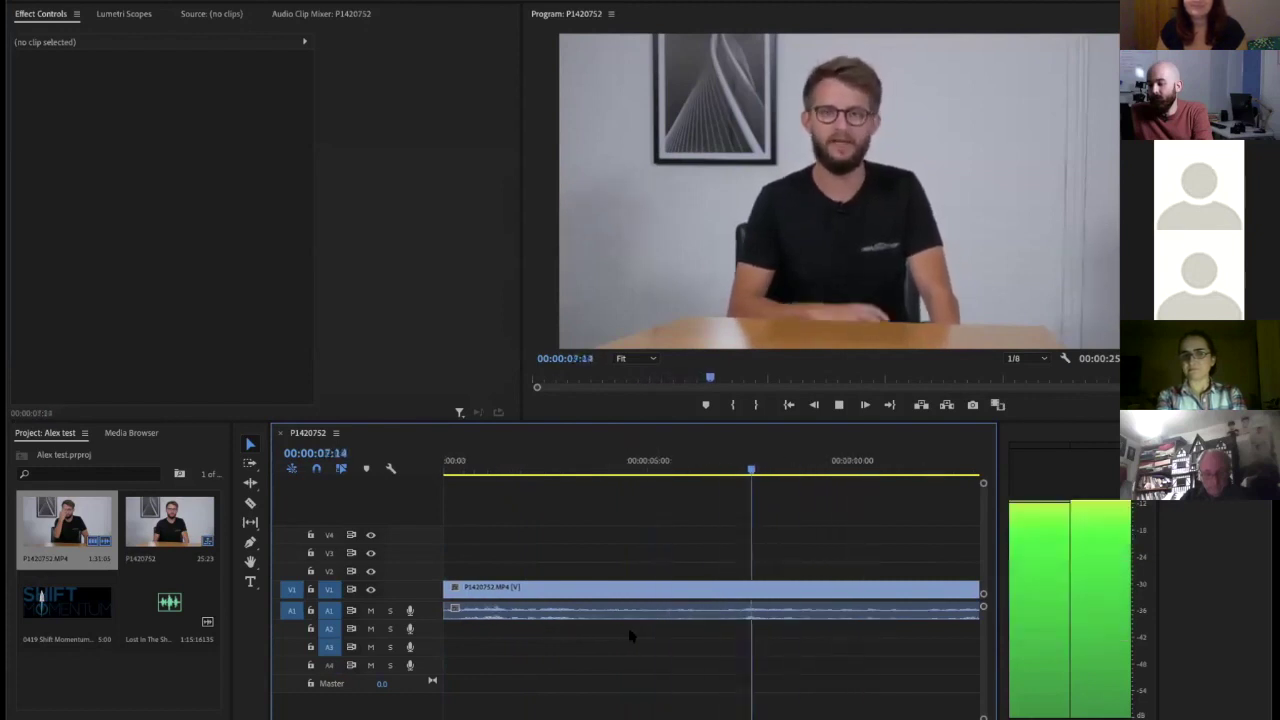
key("minus")
key("minus")
key("minus")
key("equal")
key("equal")
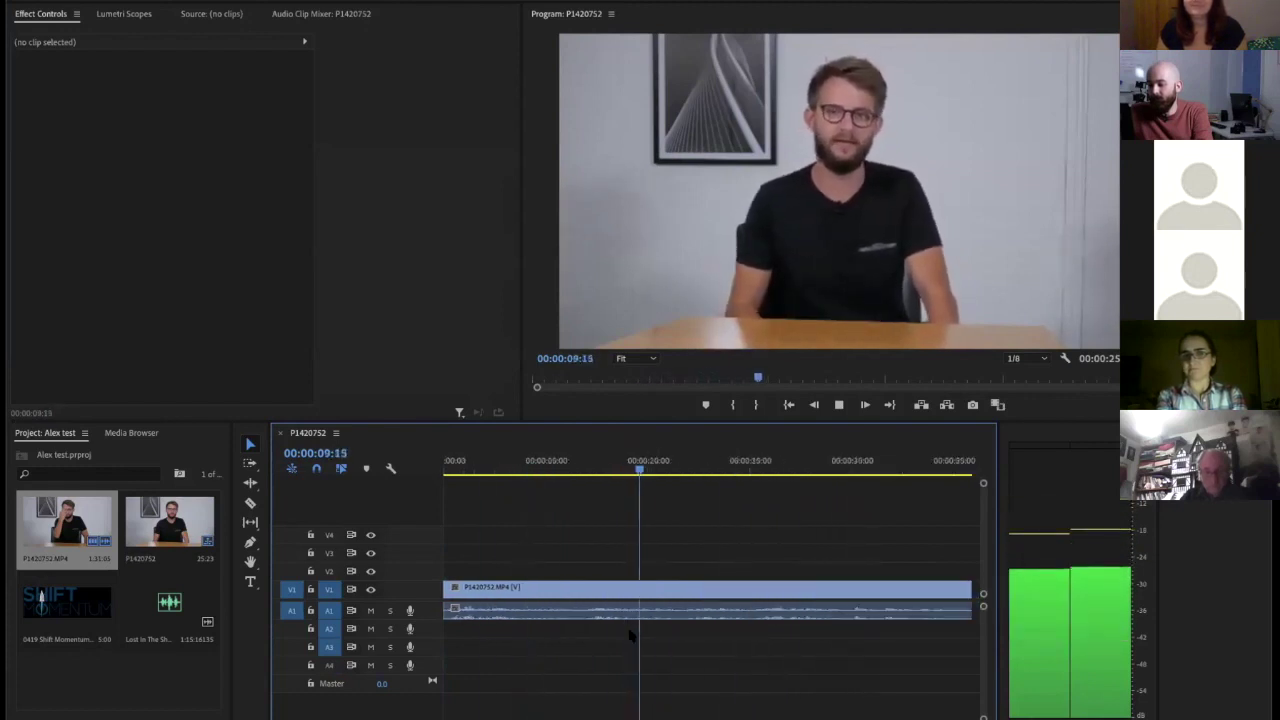
key("minus")
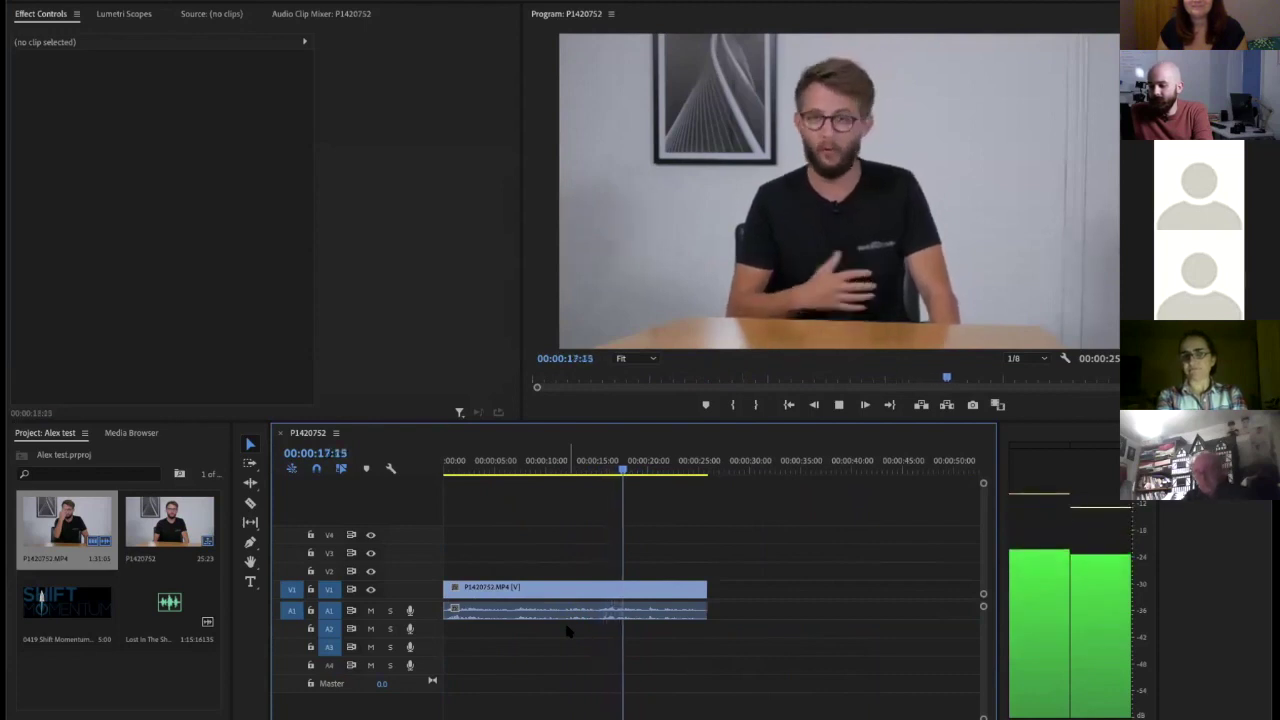
scroll(566, 630, "up", 2)
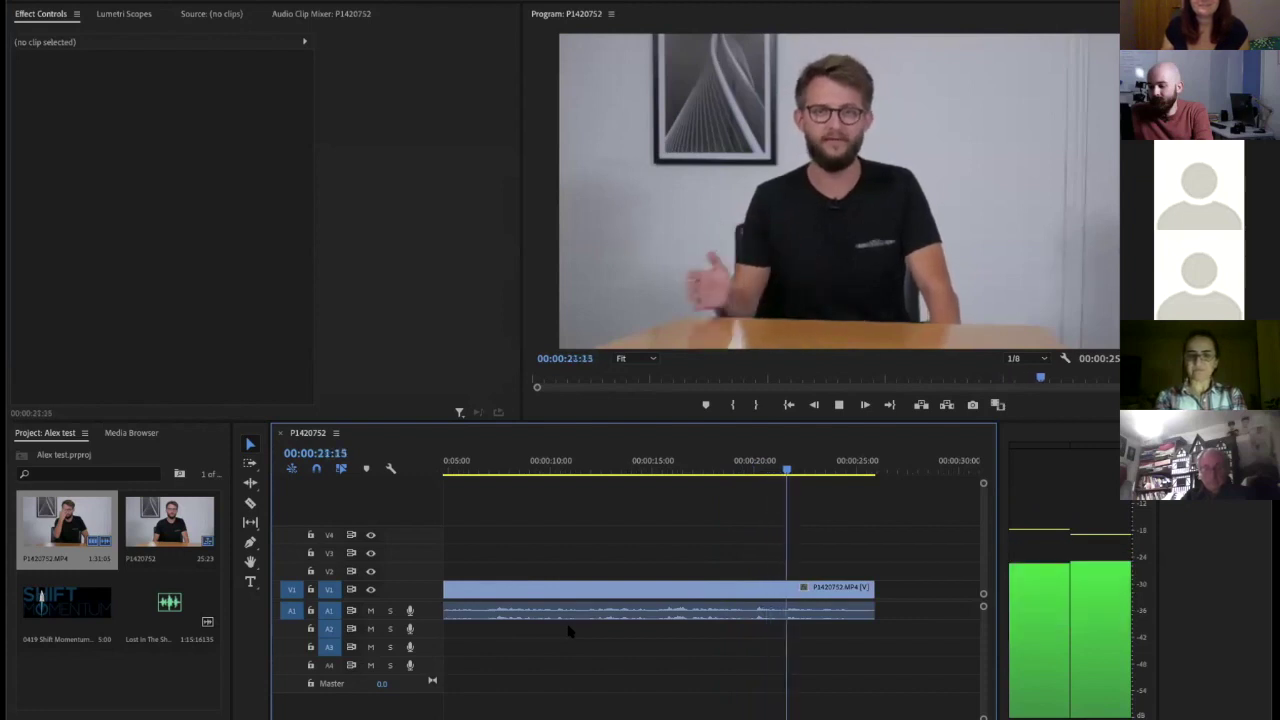
scroll(578, 626, "down", 2)
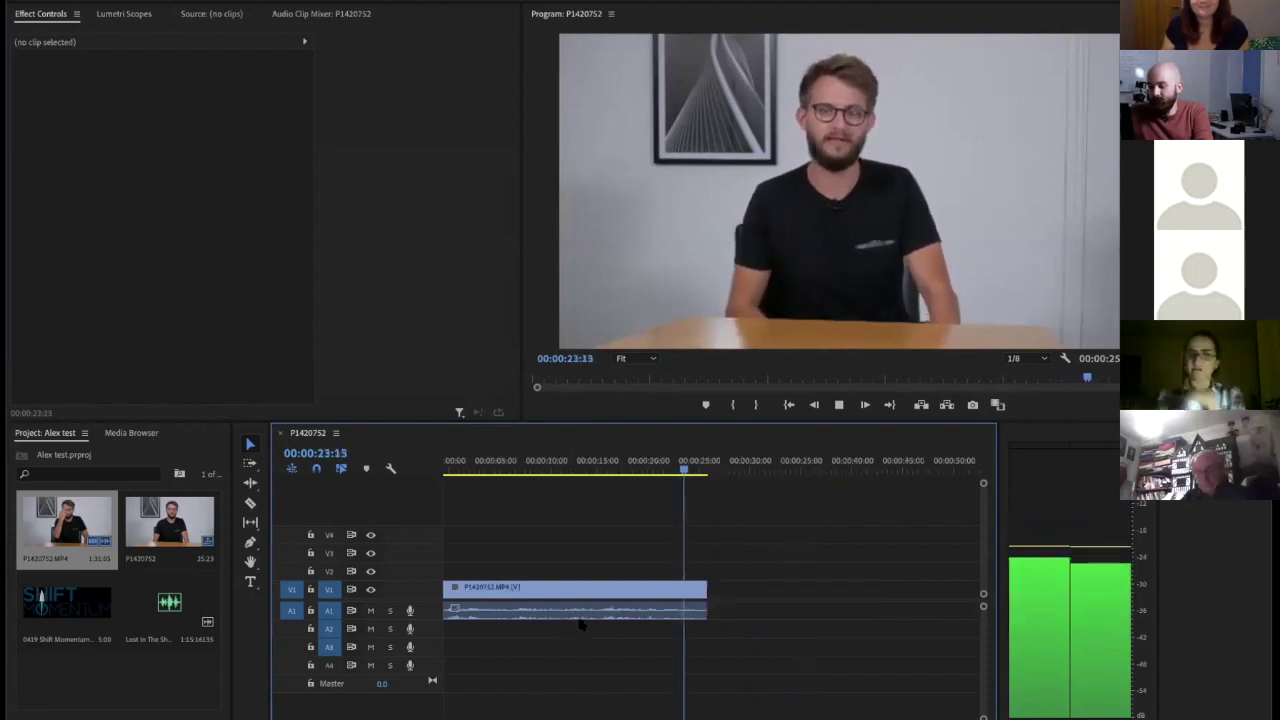
scroll(514, 541, "down", 2)
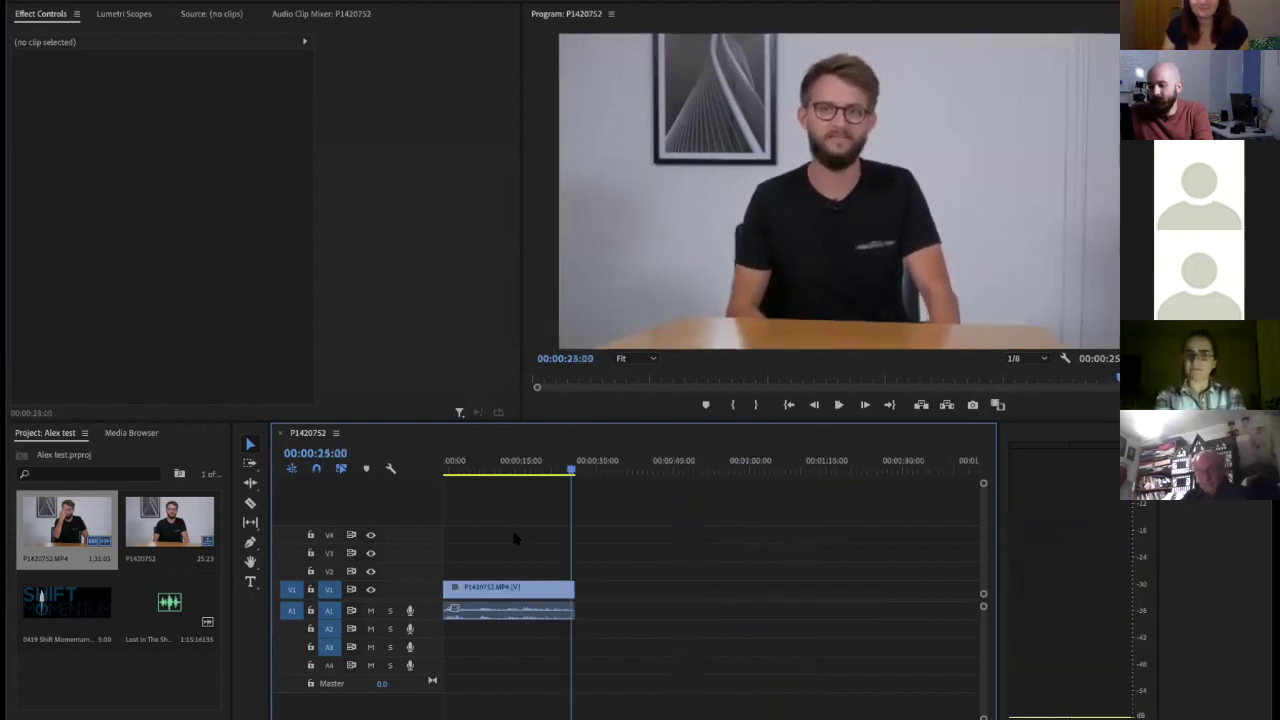
Return the playhead to the beginning of the sequence with the whole clip in view
left_click_drag(519, 470, 409, 460)
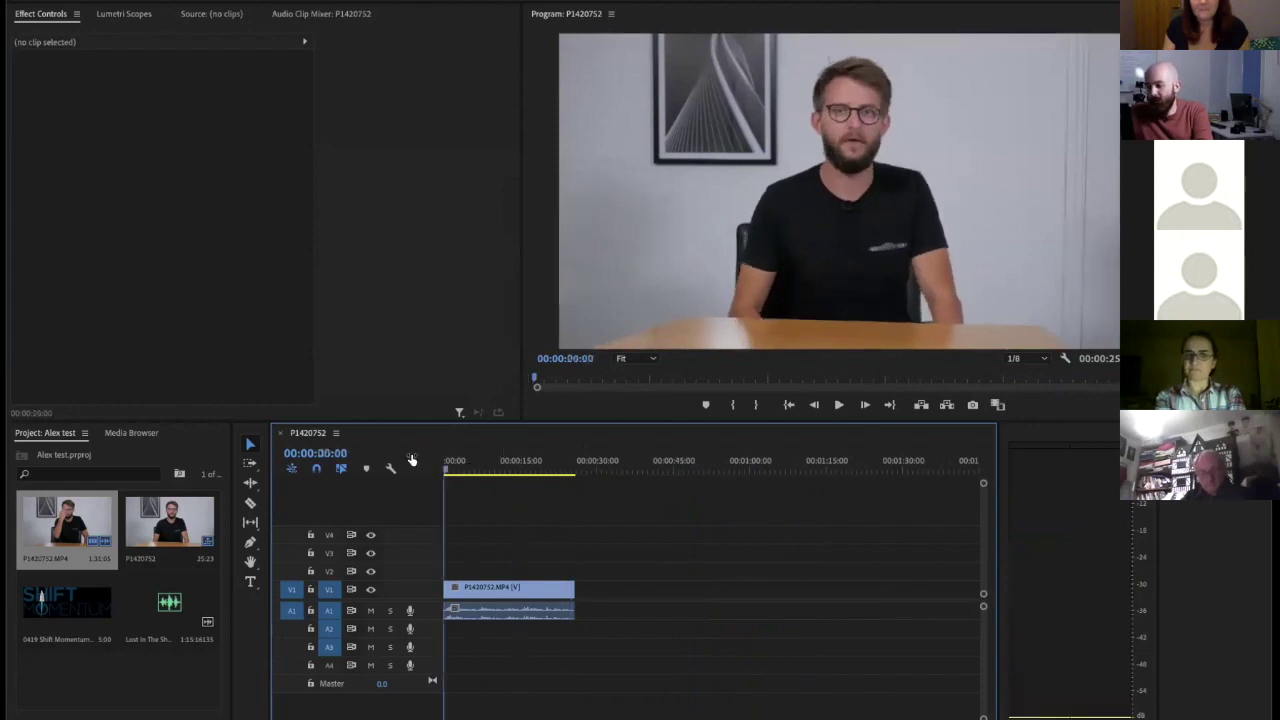
scroll(418, 466, "up", 2)
scroll(474, 523, "up", 2)
scroll(497, 480, "down", 2)
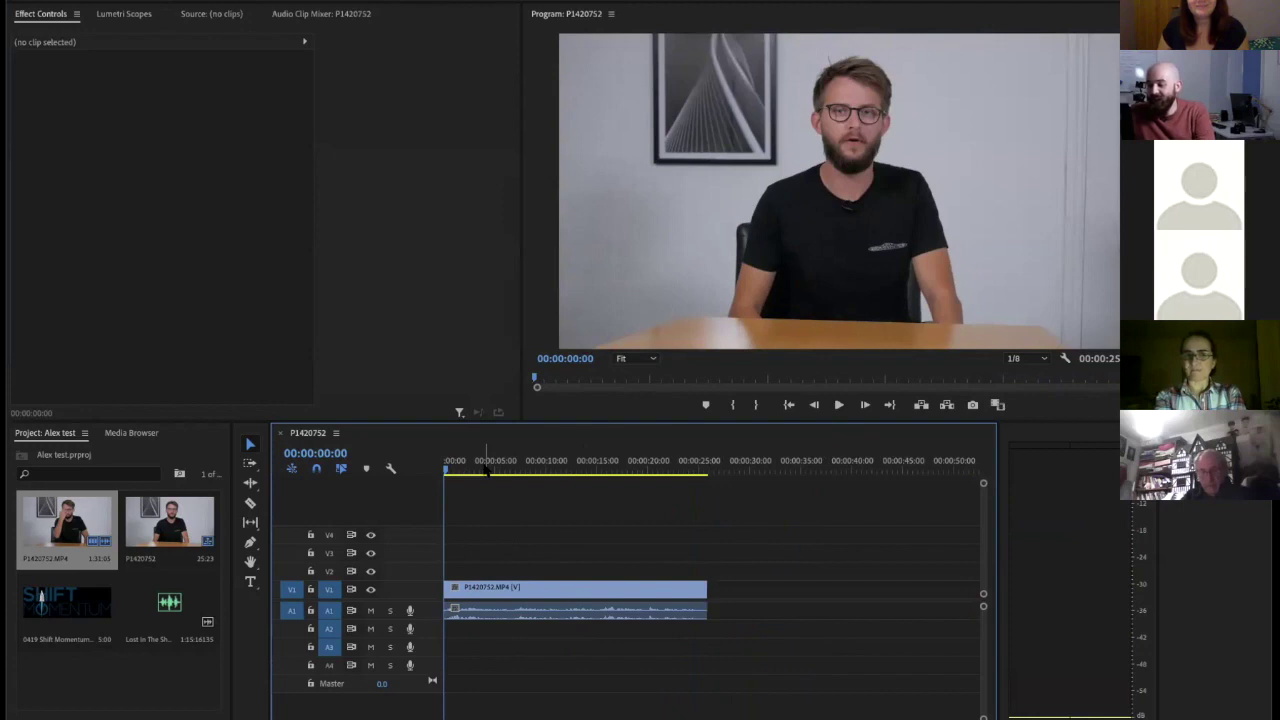
Play the opening seconds of the clip closely and stop playback at 00:00:01:19
left_click(478, 468)
scroll(485, 470, "up", 4)
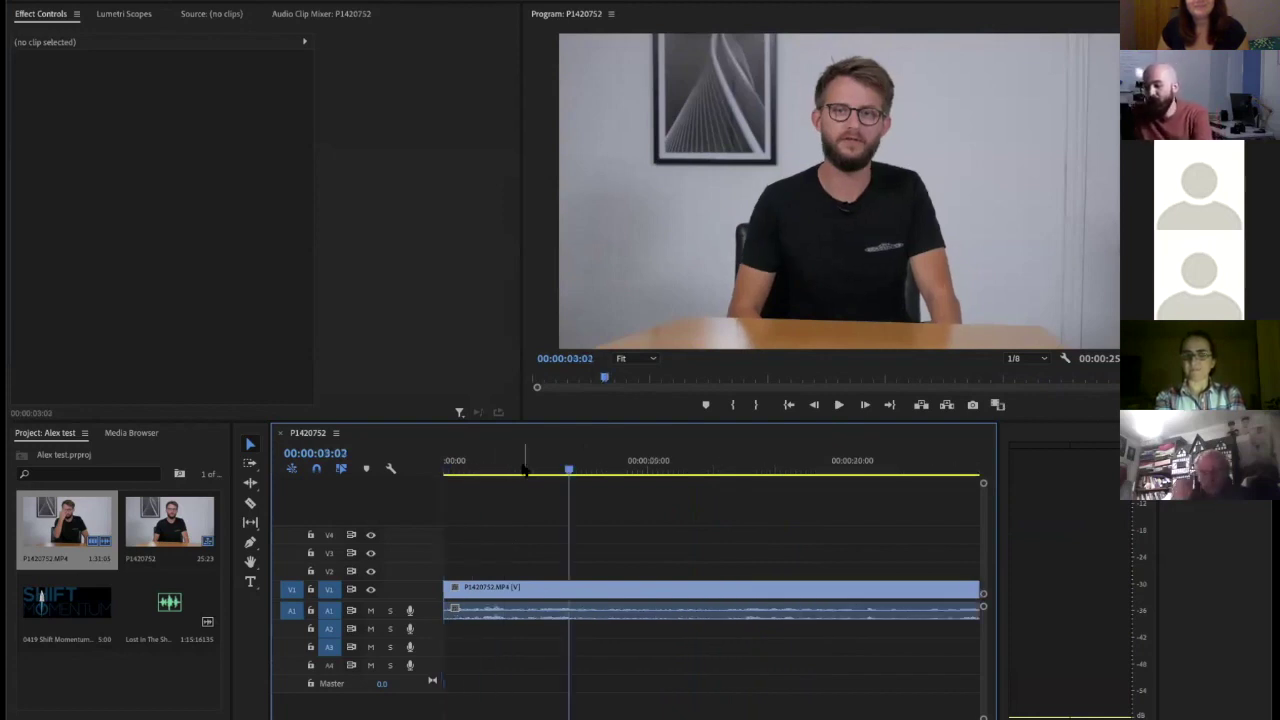
left_click(522, 470)
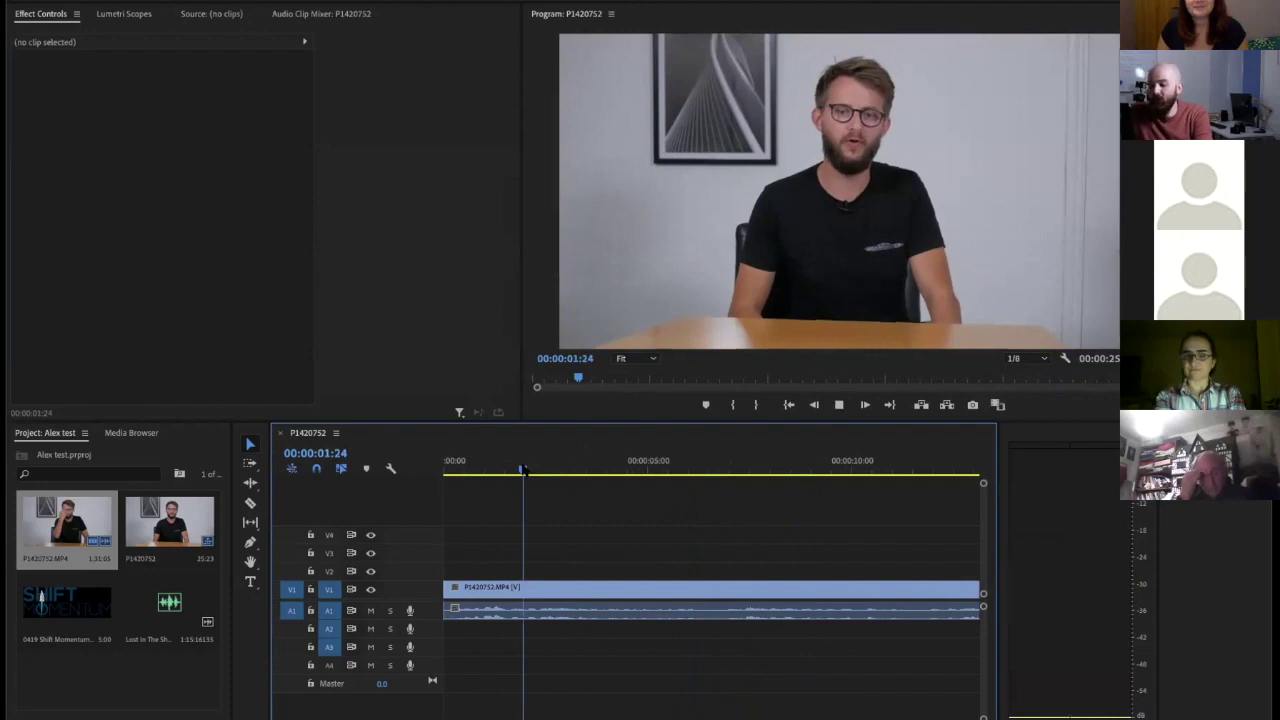
key("space")
left_click(494, 468)
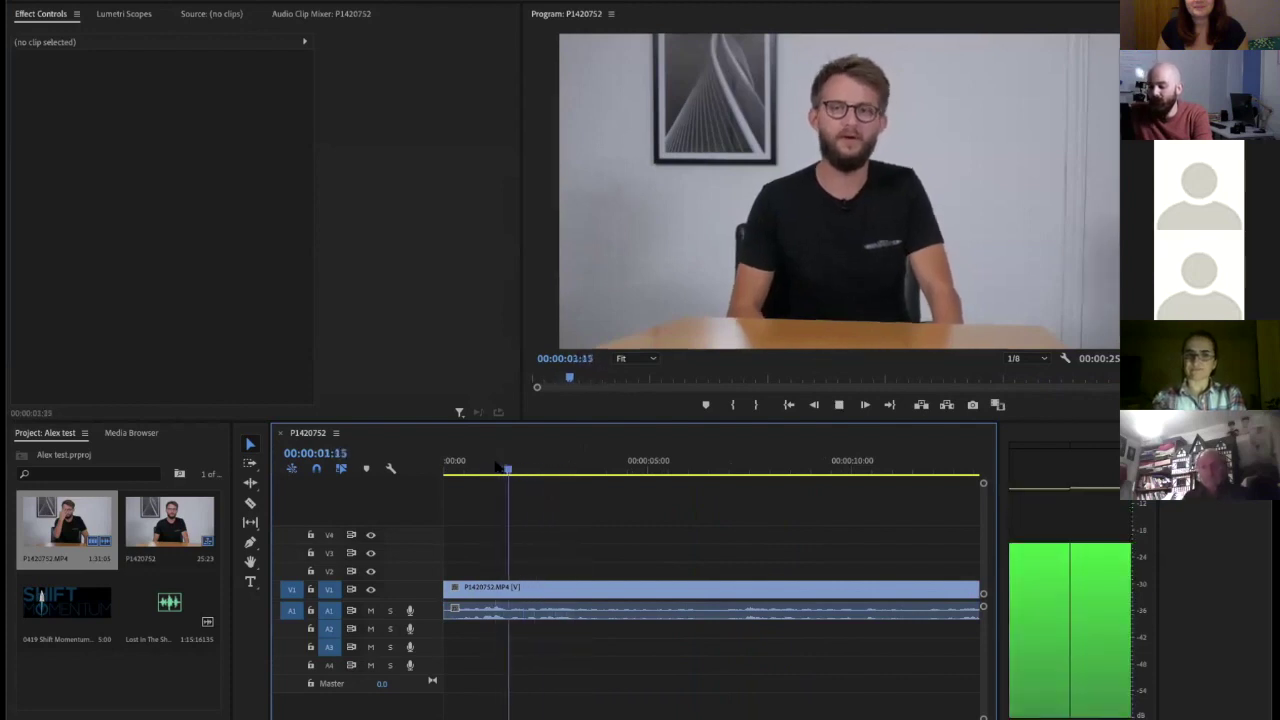
key("space")
Inspect the clip and its waveform in the full-length view and close up around the playhead at 00:00:01:19
key("=")
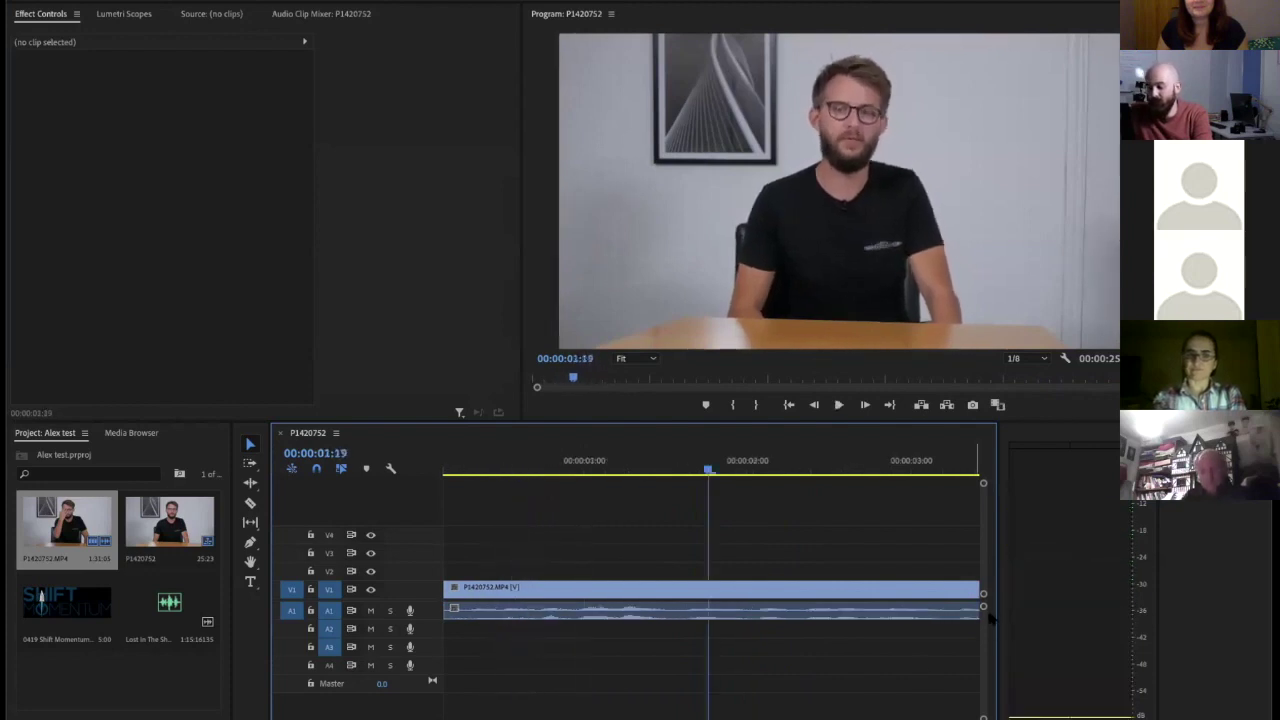
key("minus")
key("minus")
key("minus")
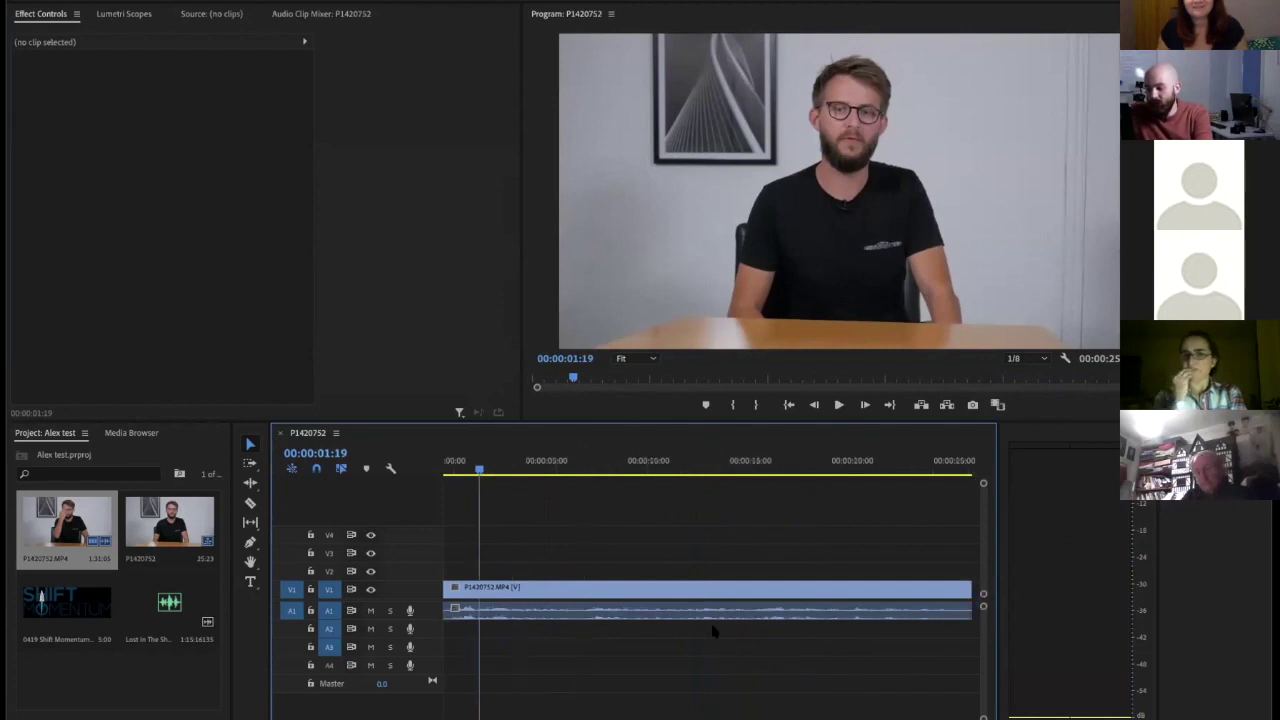
key("minus")
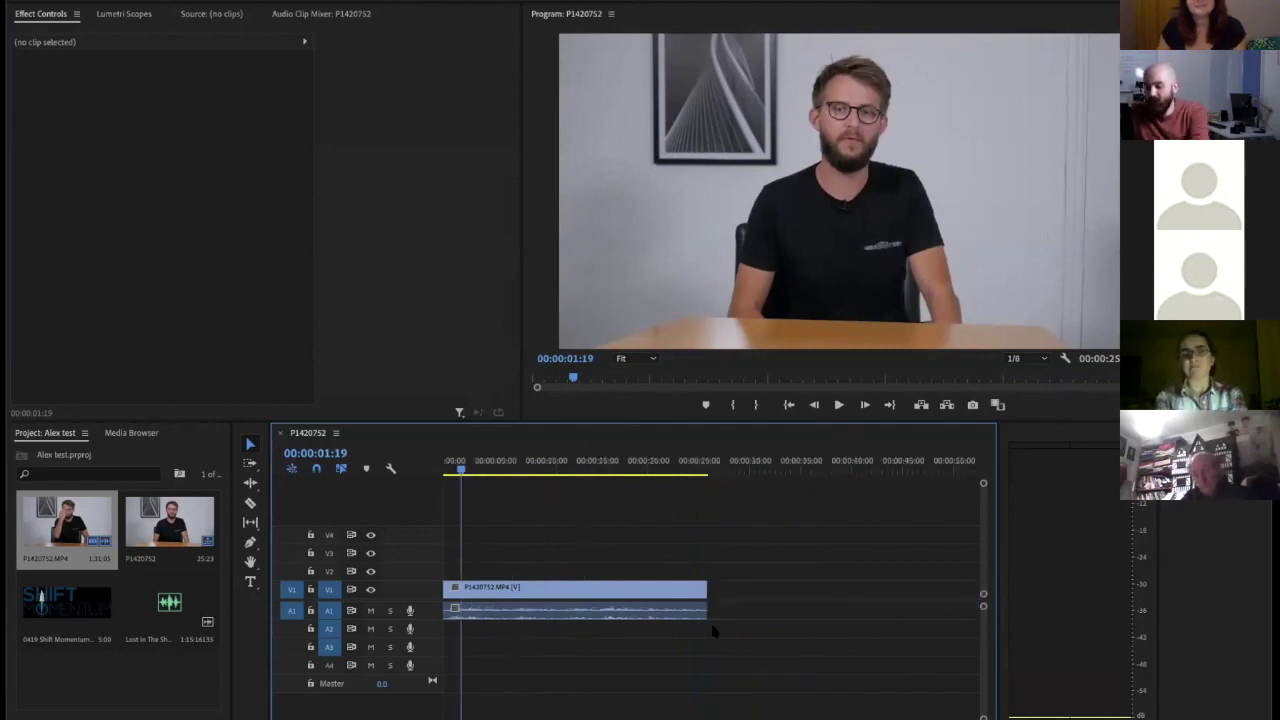
left_click(670, 587)
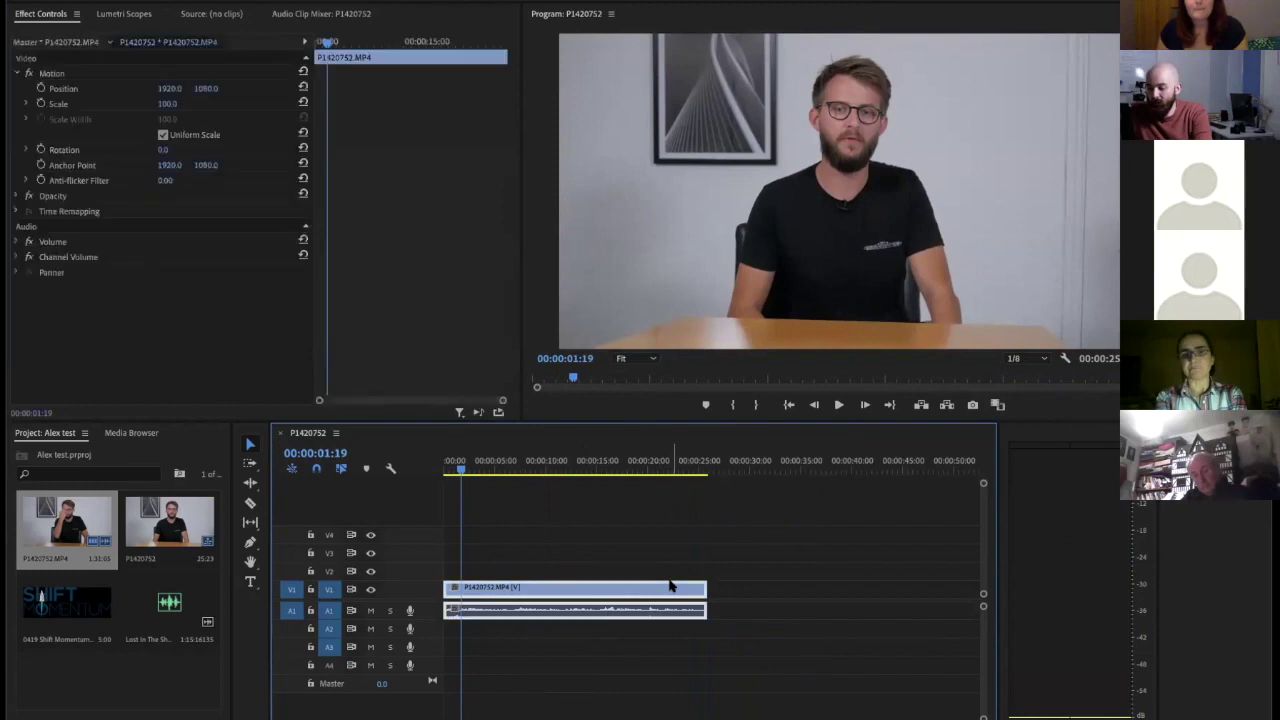
key("equal")
key("equal")
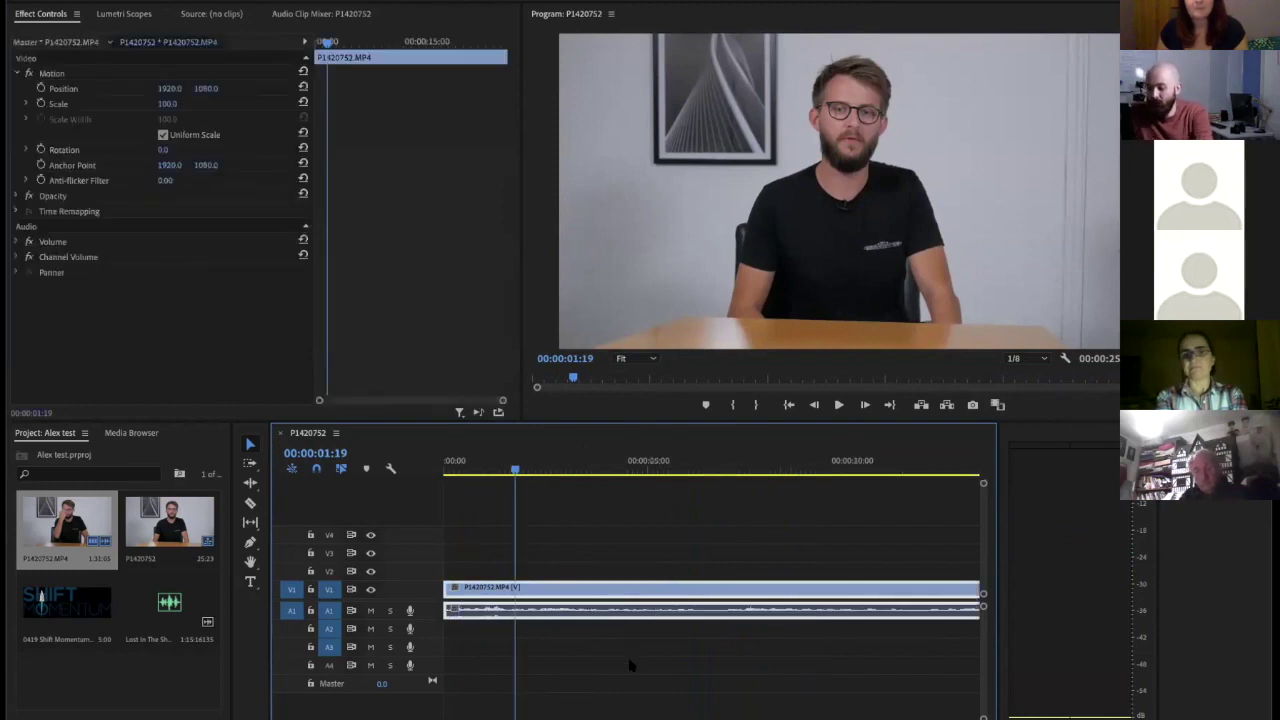
left_click(645, 685)
key("equal")
key("equal")
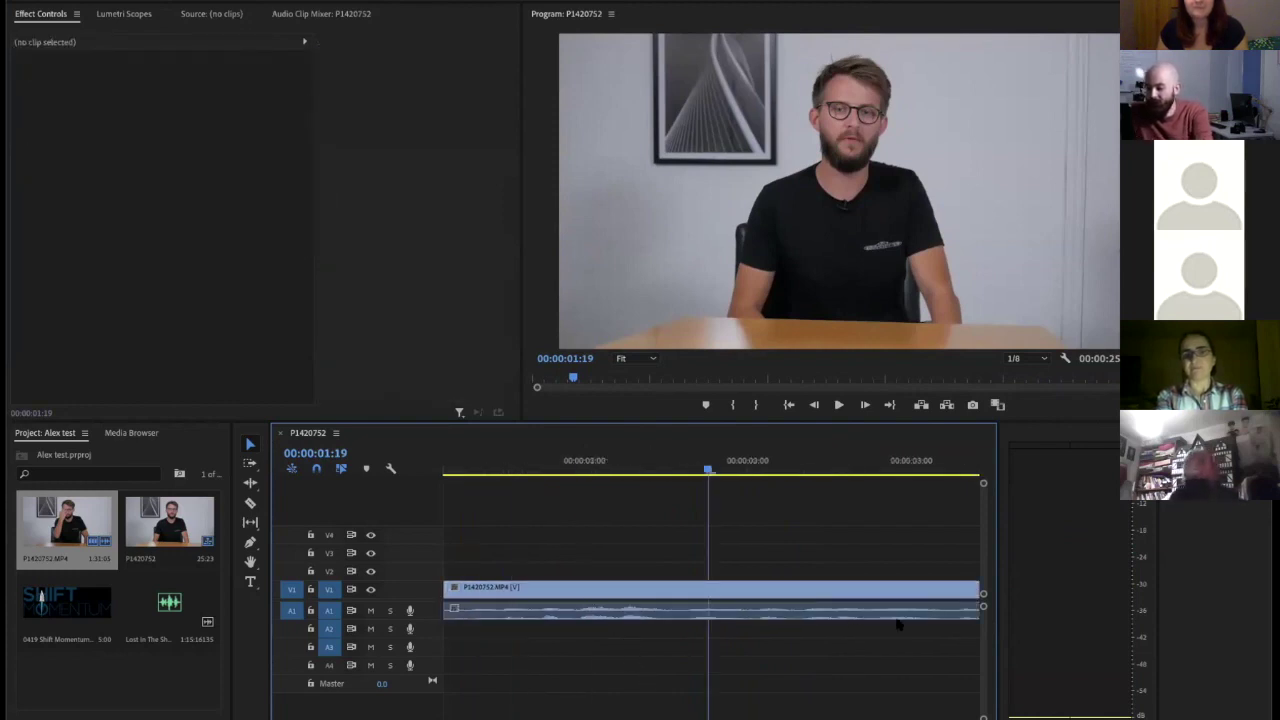
Increase the height of all audio tracks to enlarge the clip's waveform
key("alt+equal")
key("alt+equal")
key("alt+equal")
key("alt+equal")
key("alt+equal")
key("alt+equal")
key("alt+equal")
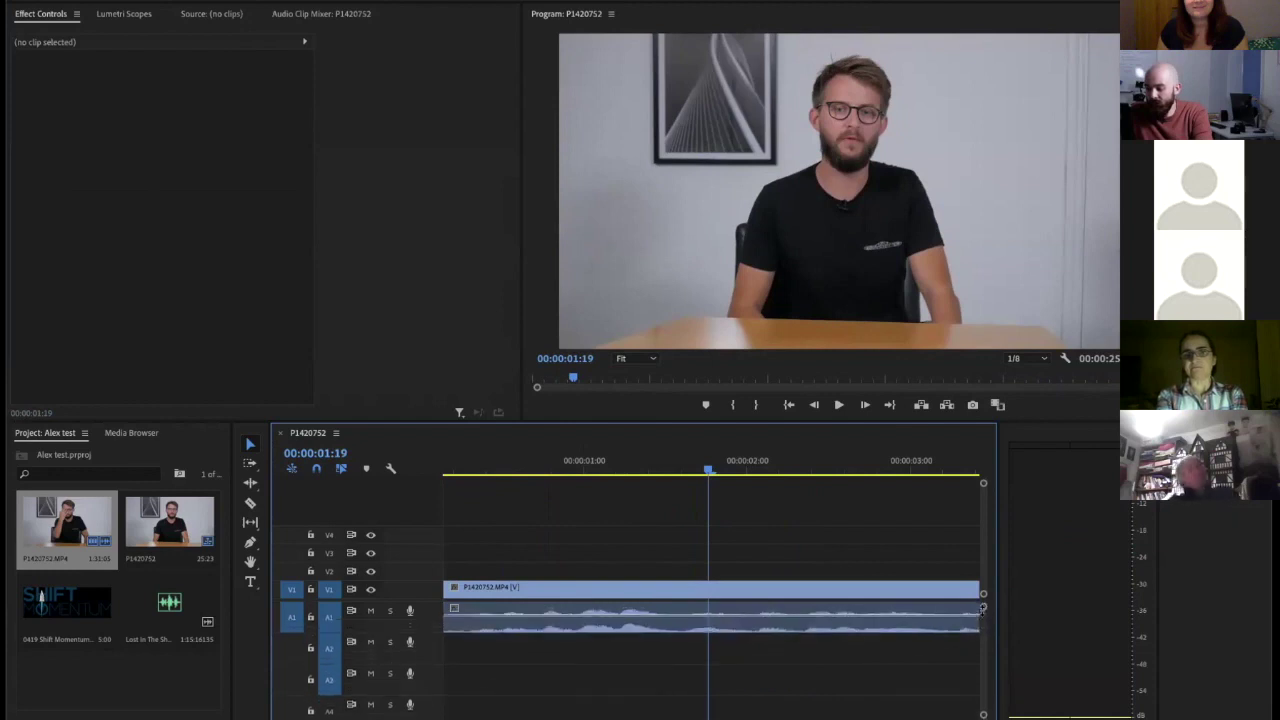
Expand all audio tracks further until the Audio 1 track shows its name and a taller waveform
key("alt+equal")
key("alt+equal")
key("alt+equal")
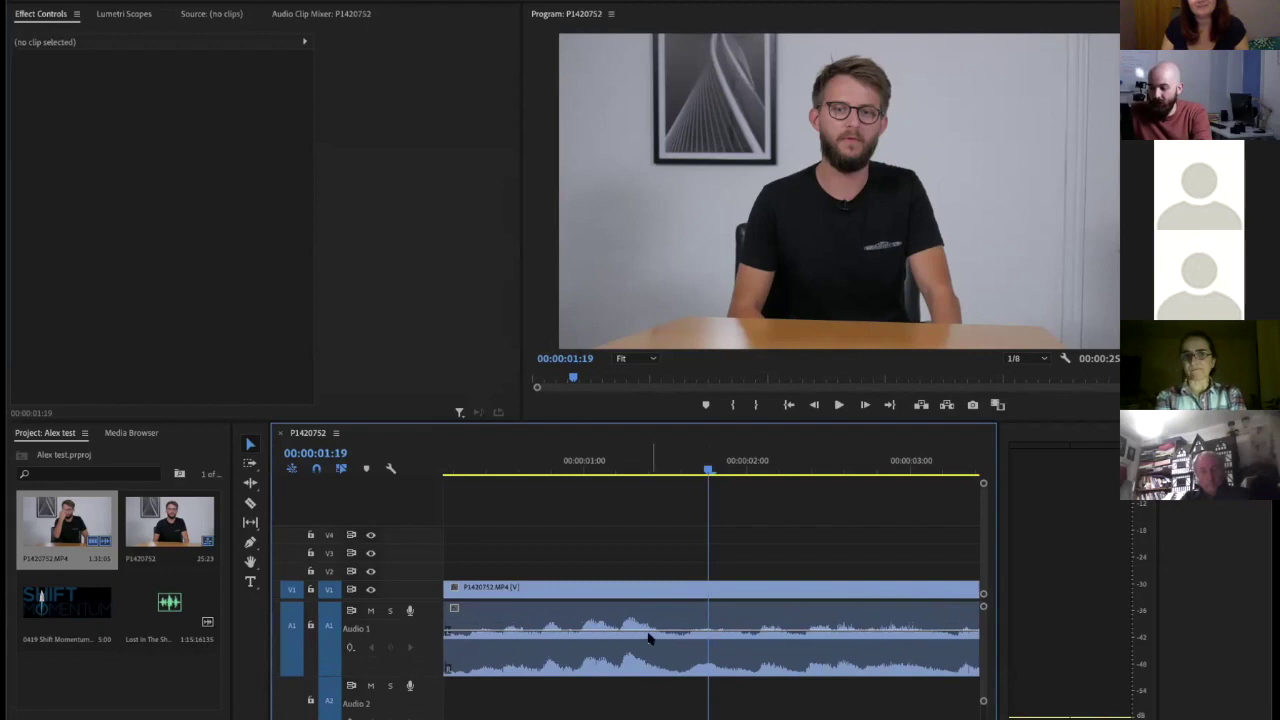
Split the P1420752.MP4 clip with the Razor tool at 00:00:01:15 and at 00:00:02:01
left_click_drag(686, 466, 681, 468)
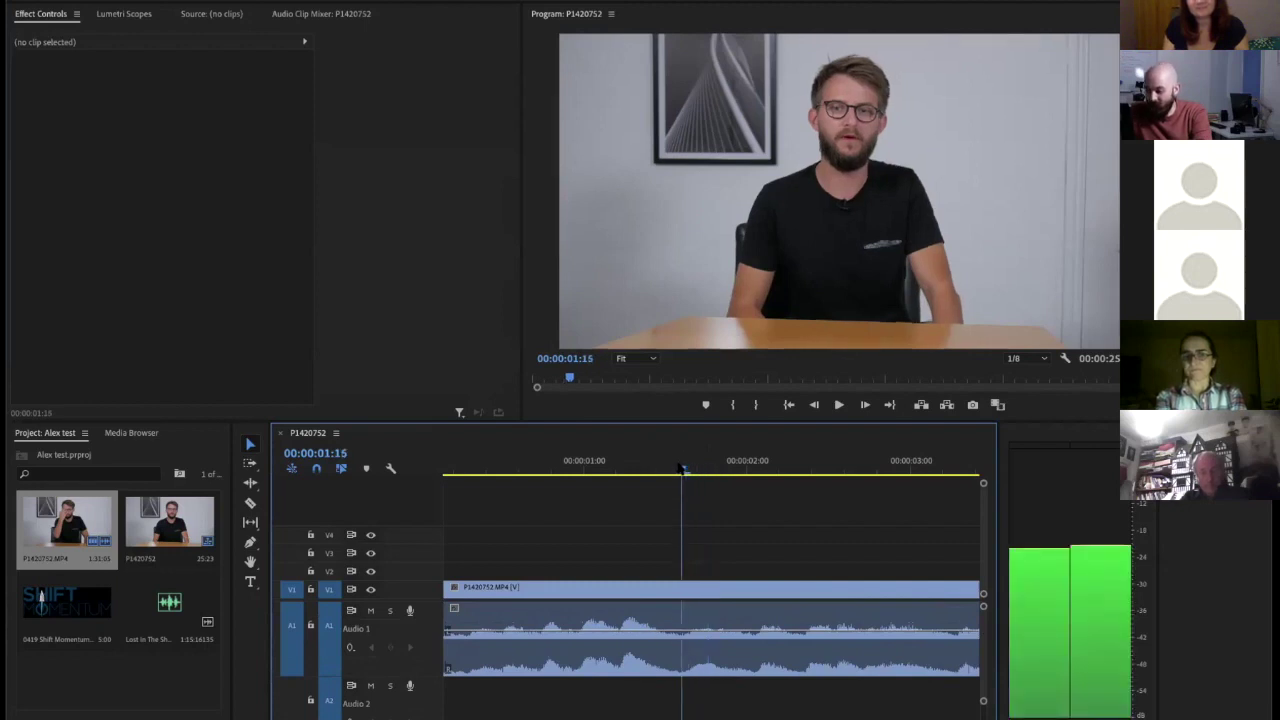
key("space")
left_click(681, 469)
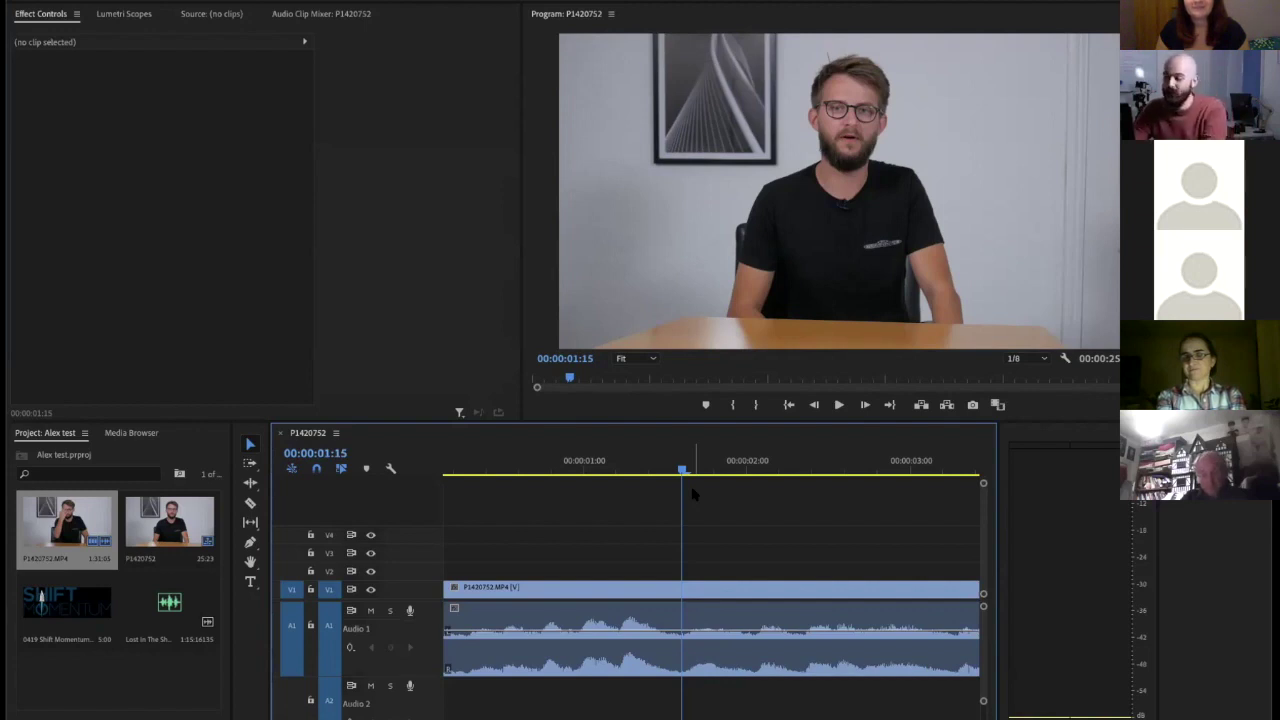
scroll(745, 632, "up", 1)
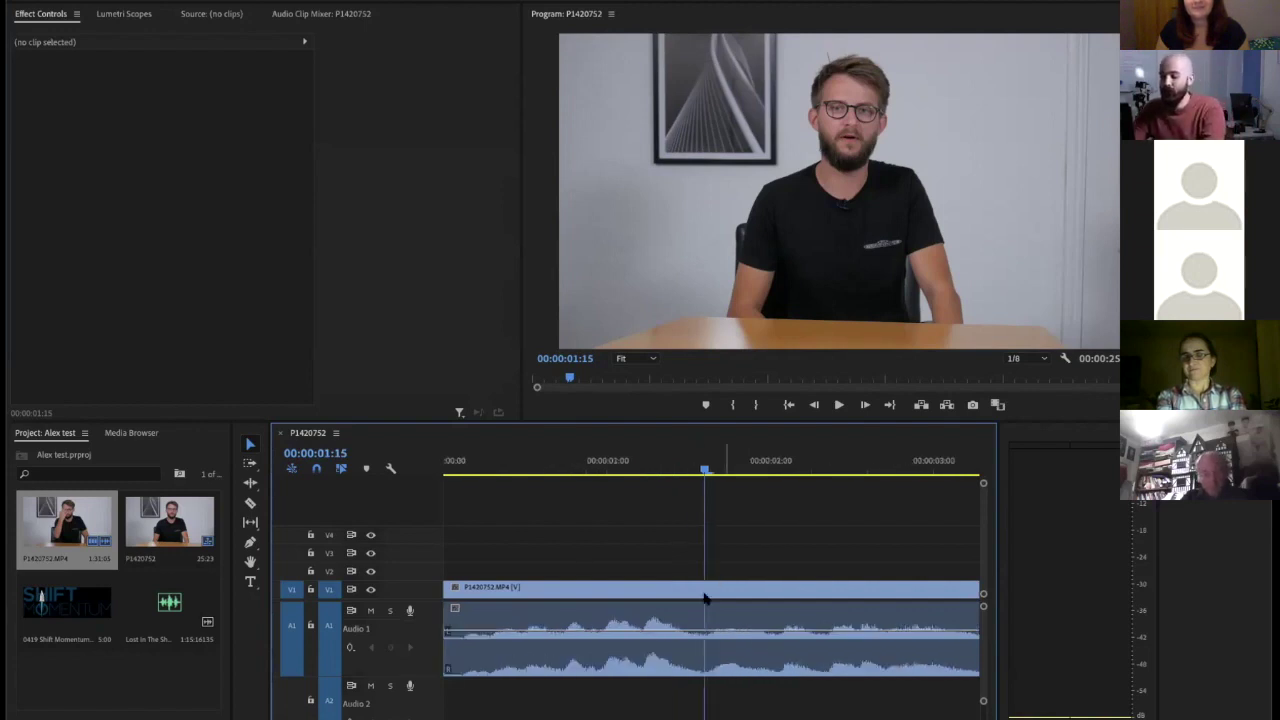
left_click(250, 505)
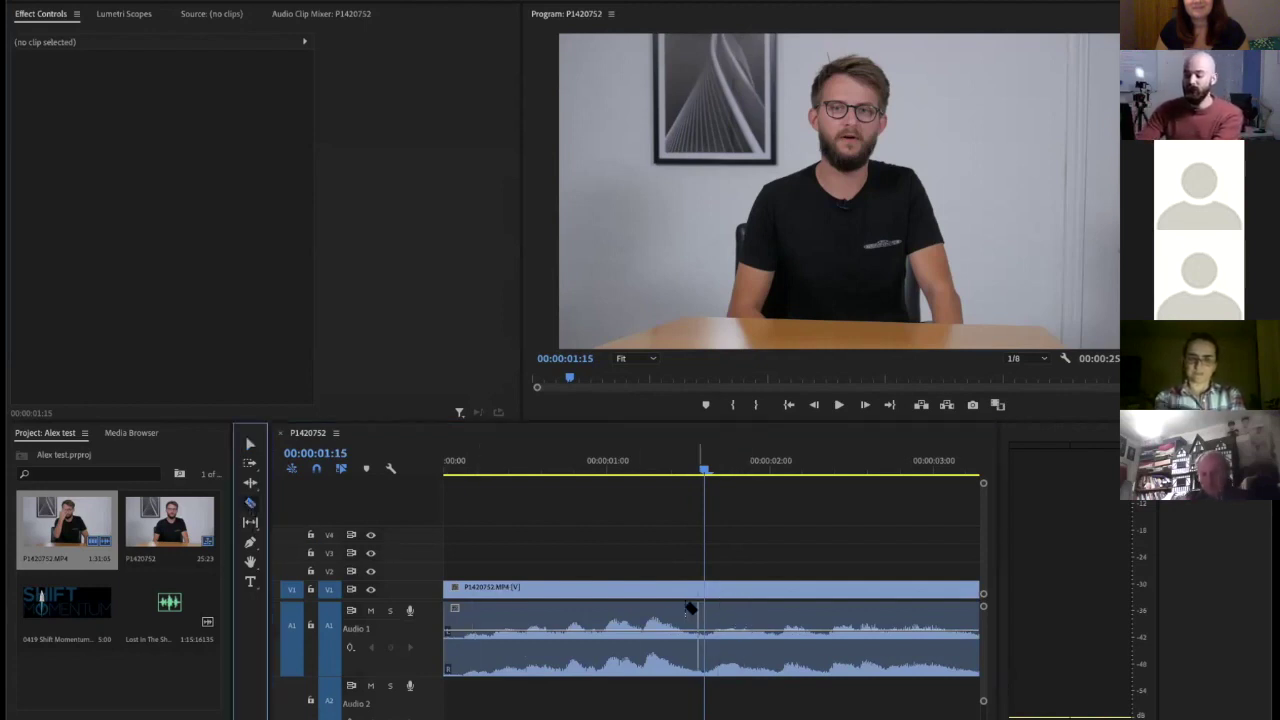
left_click(707, 610)
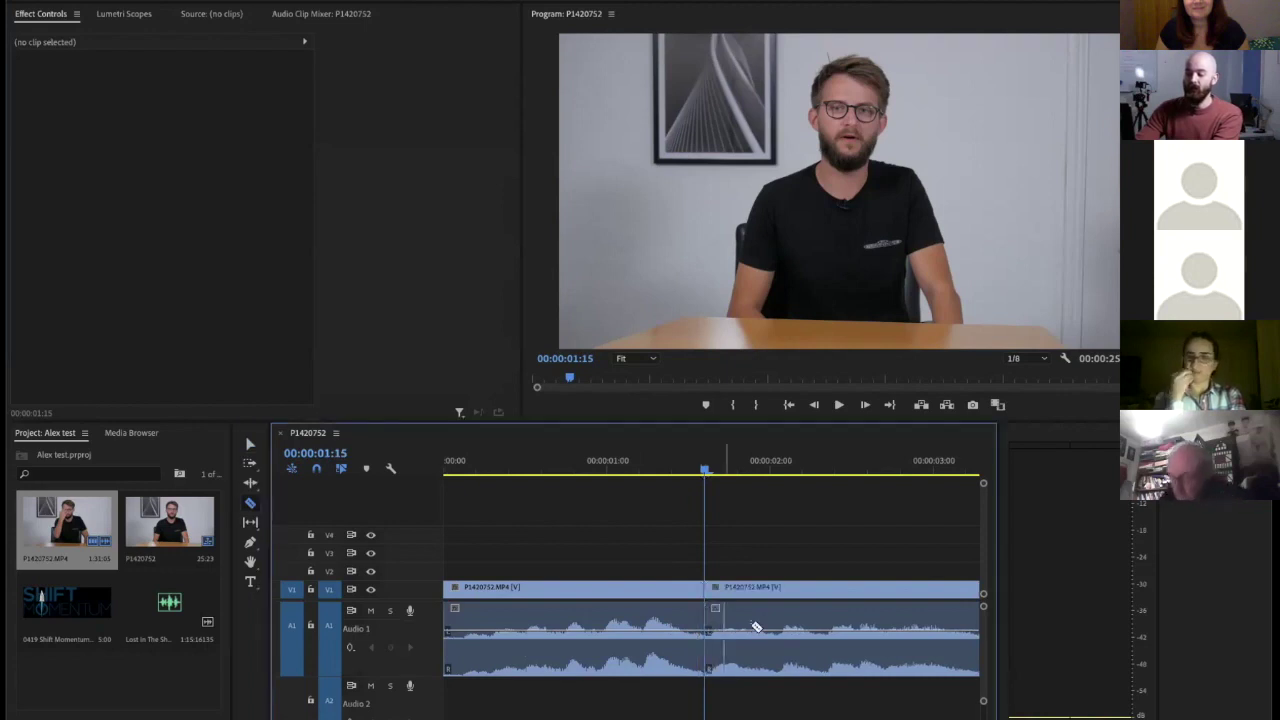
left_click_drag(706, 467, 777, 471)
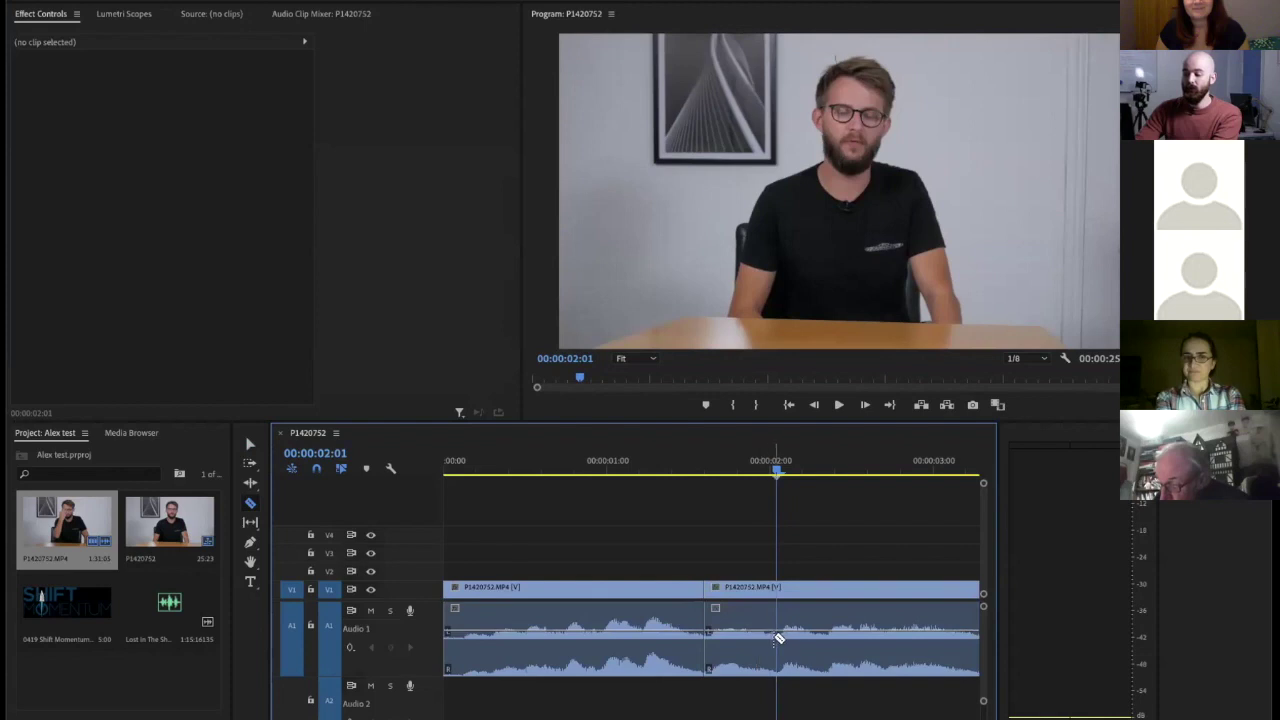
left_click(775, 645)
key("v")
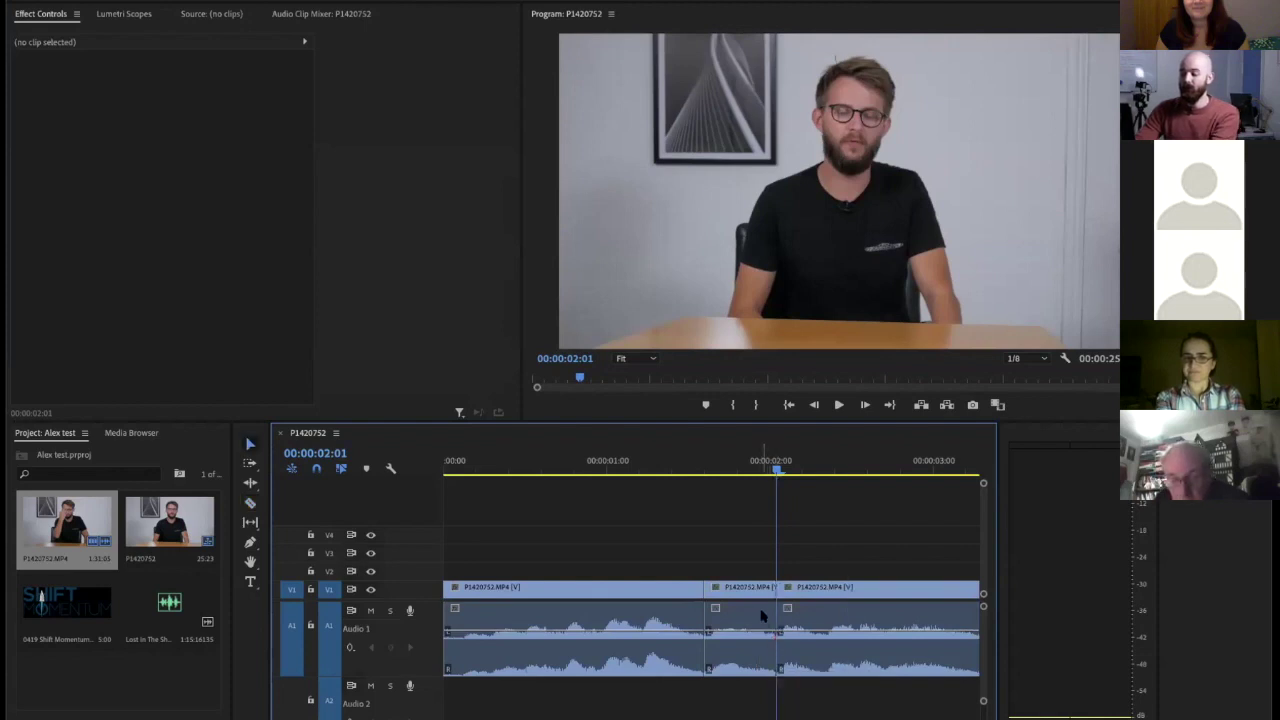
Delete the short piece between the two cuts and move the remaining clip back against the first one to close the gap
left_click(748, 597)
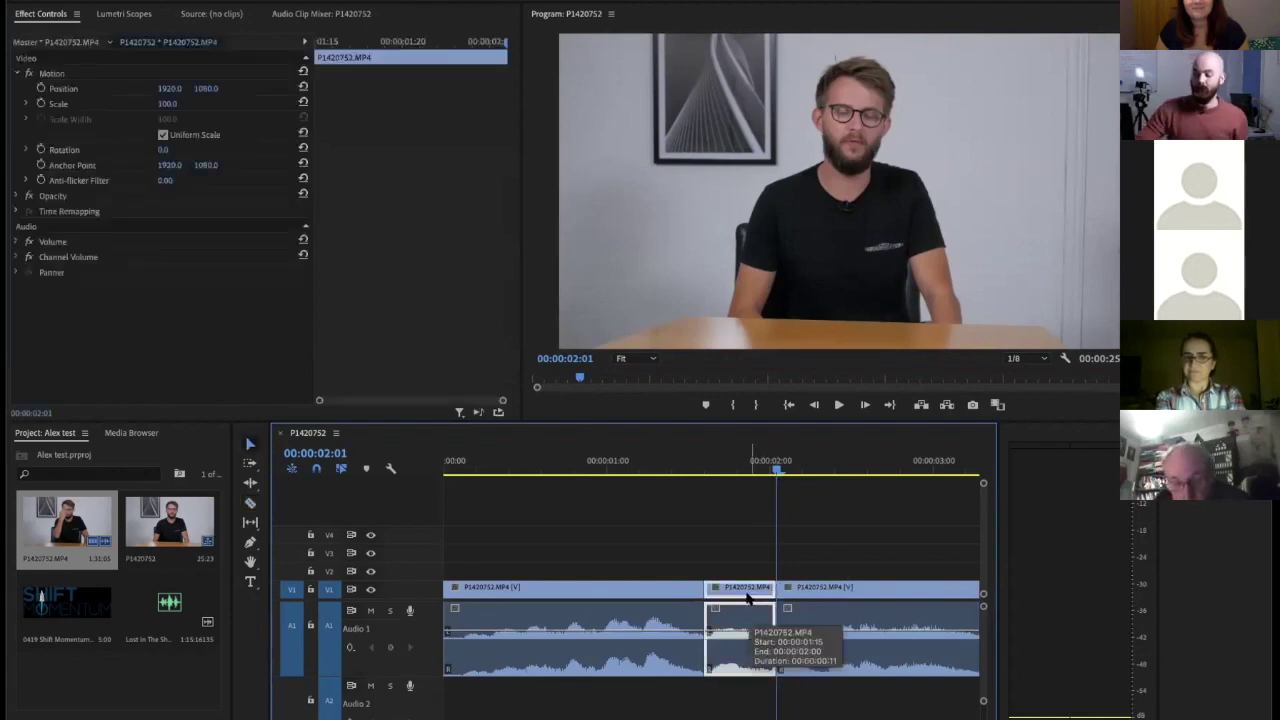
key("Delete")
left_click_drag(831, 615, 776, 621)
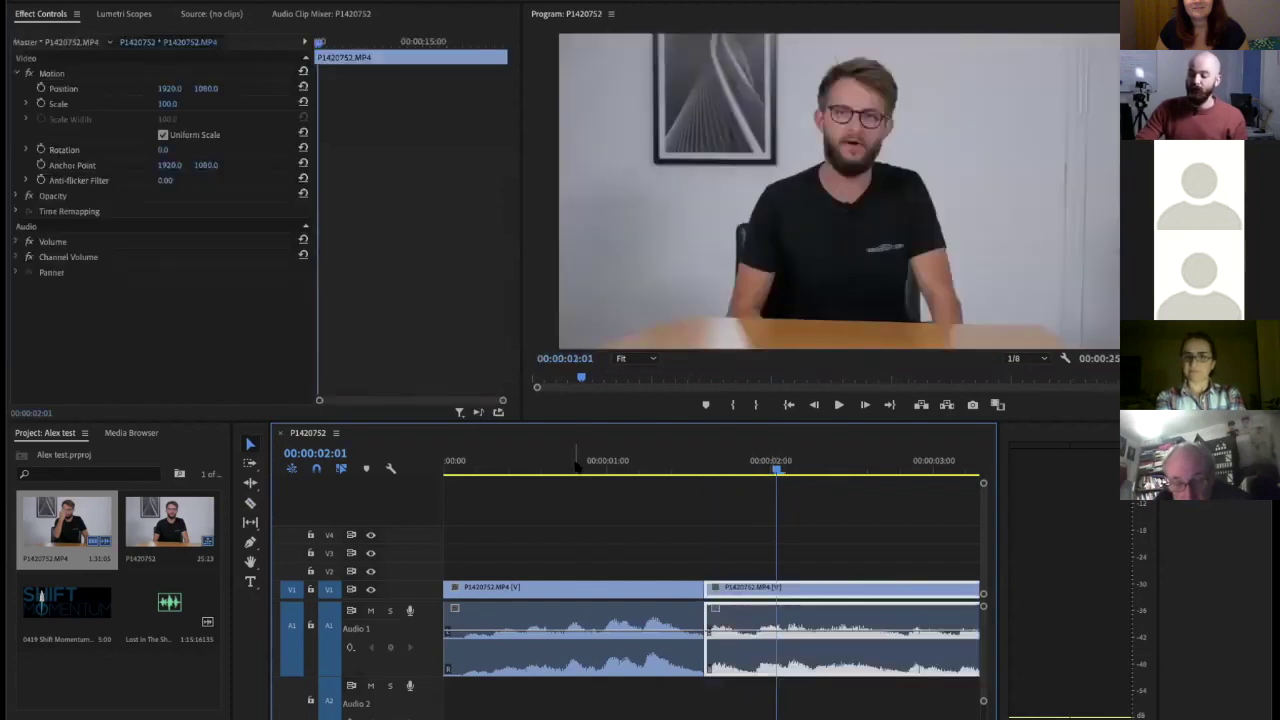
Place the playhead at 00:00:02:05 and select both clips on either side of the cut
key("minus")
left_click(500, 473)
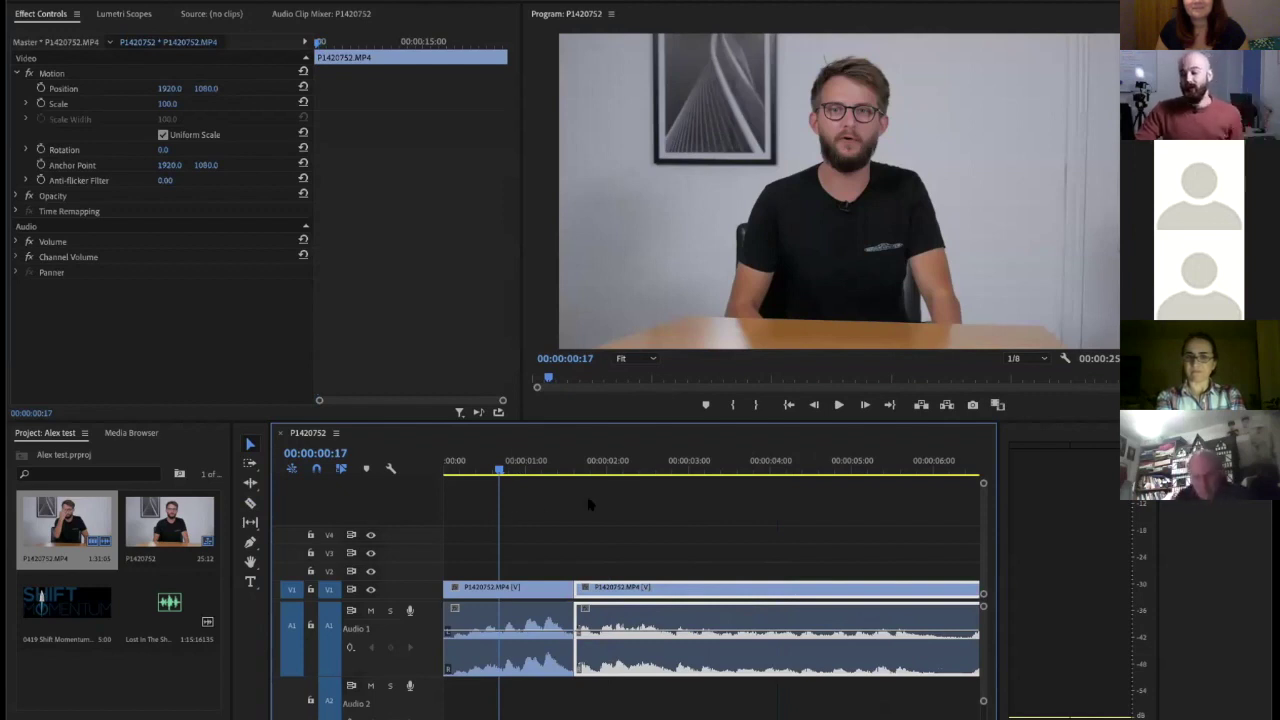
left_click(624, 472)
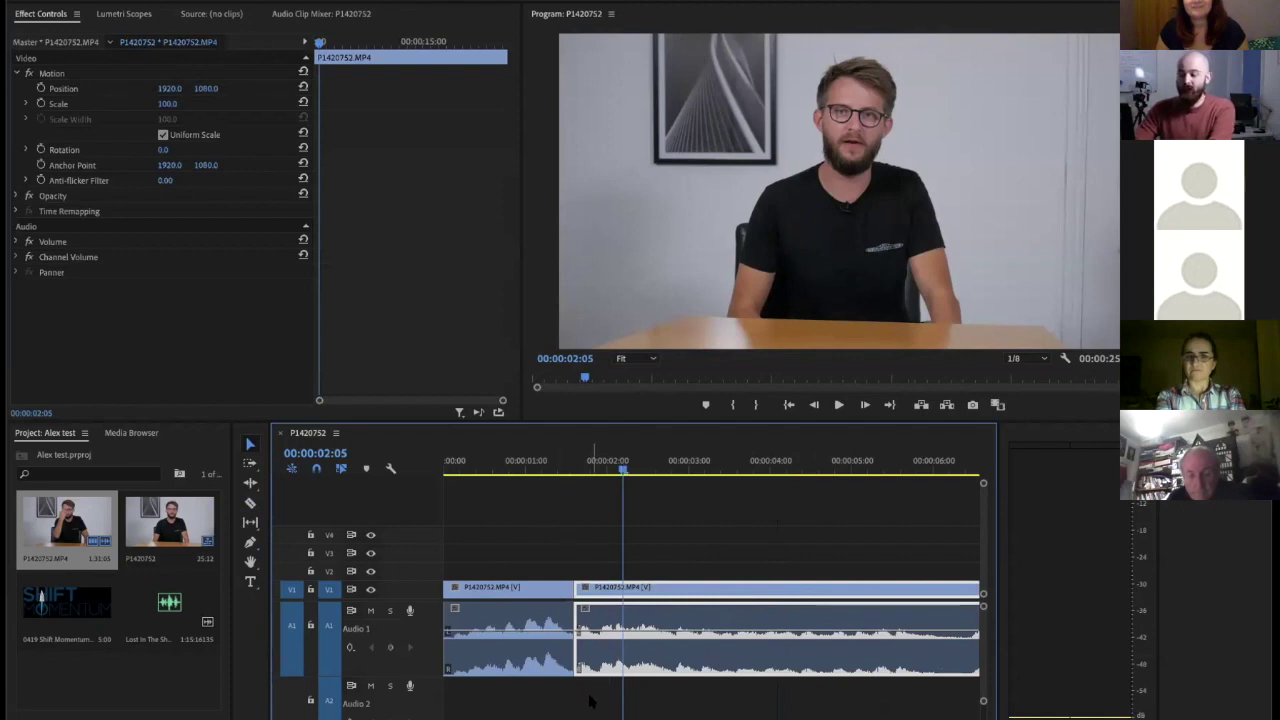
left_click_drag(590, 698, 555, 658)
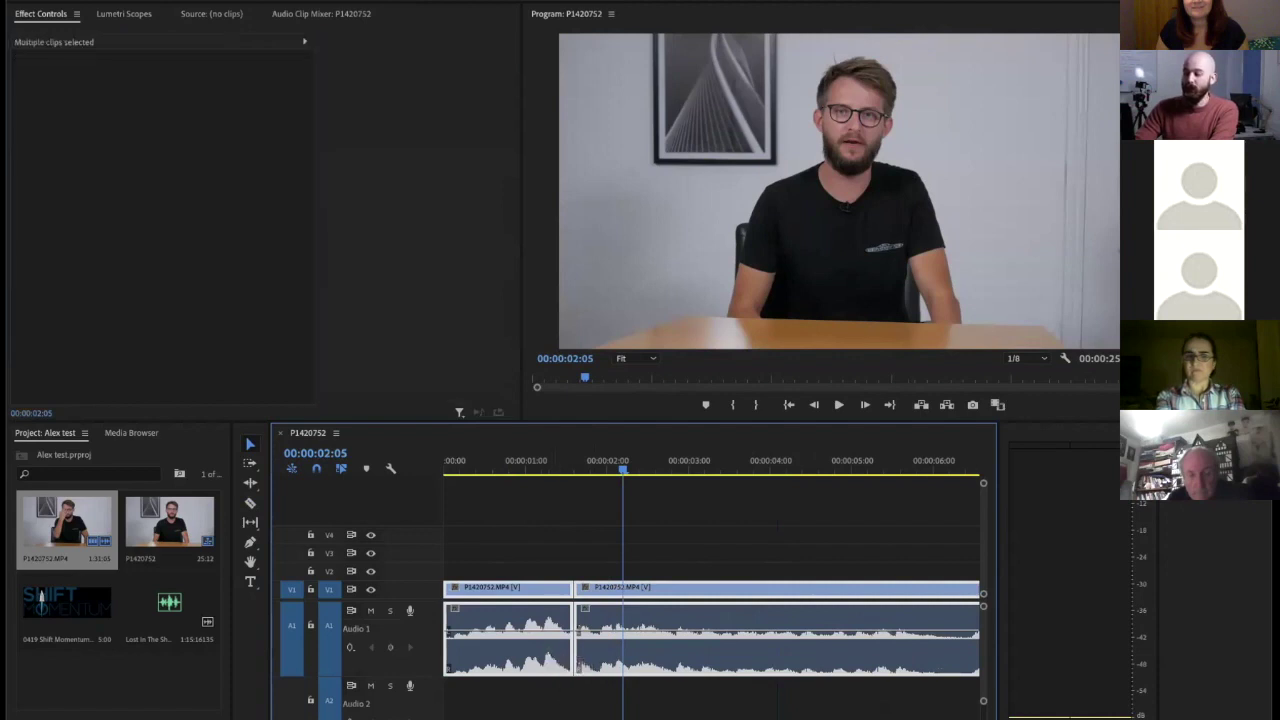
Narrow the Program monitor and timeline areas to make room for the Effects panel
left_click_drag(1049, 229, 1049, 231)
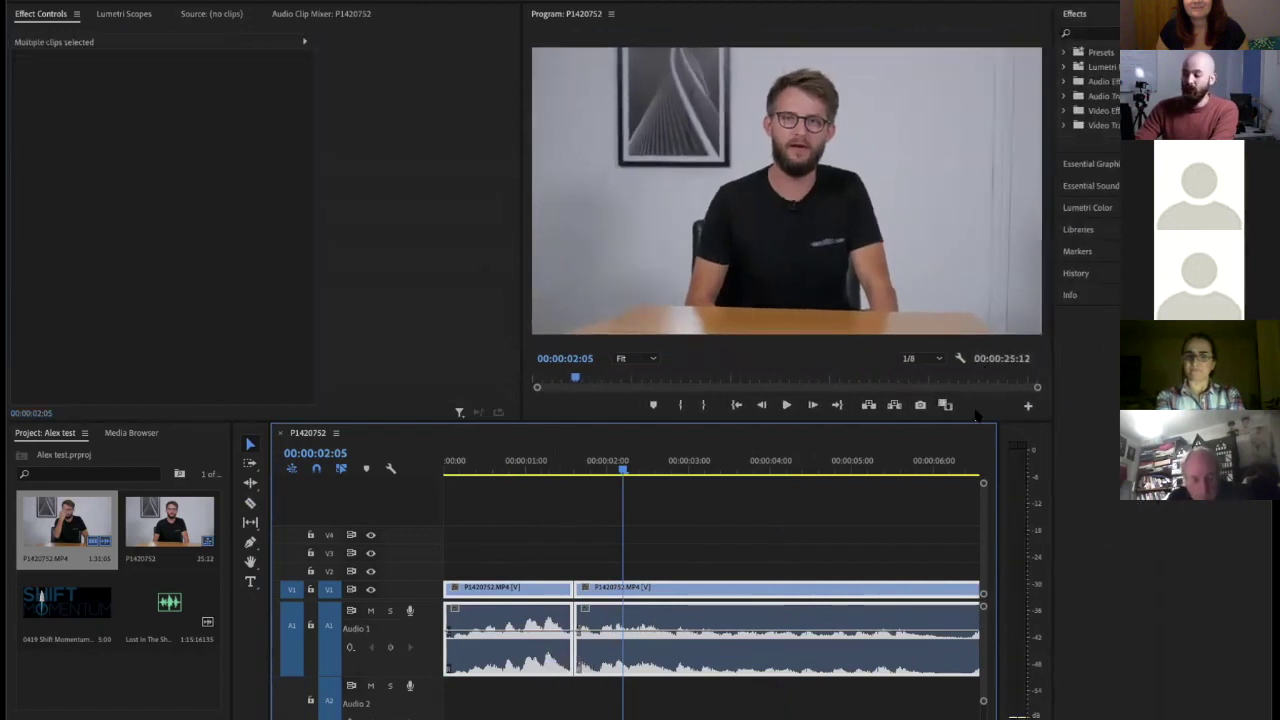
left_click_drag(996, 437, 894, 436)
left_click_drag(1045, 476, 969, 478)
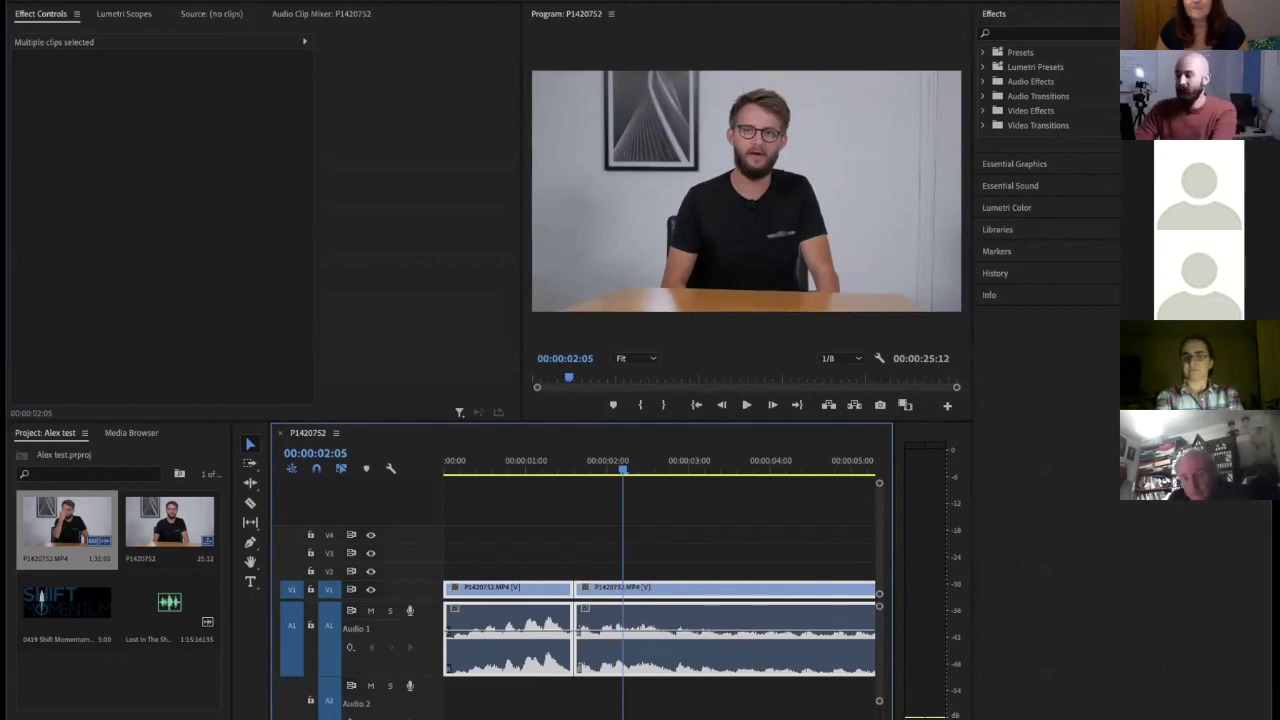
Apply the Constant Power crossfade from the audio transitions to the cut between the two audio clips
left_click(983, 96)
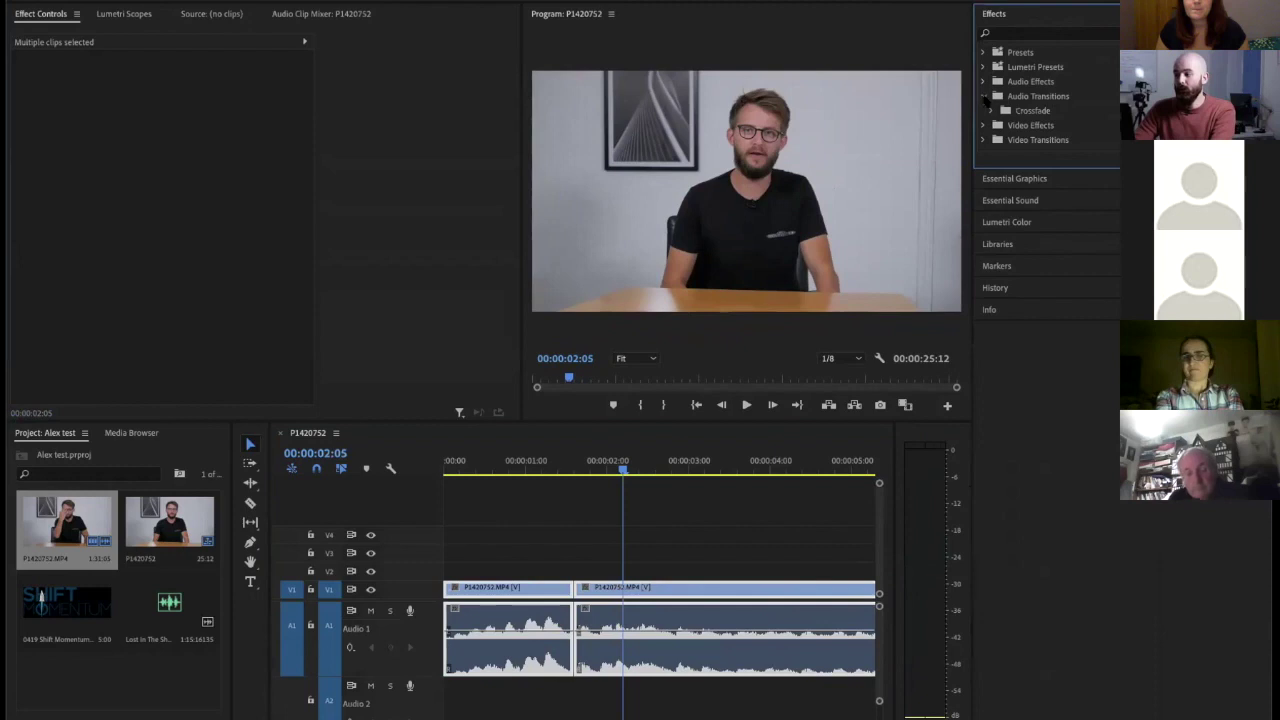
left_click(992, 110)
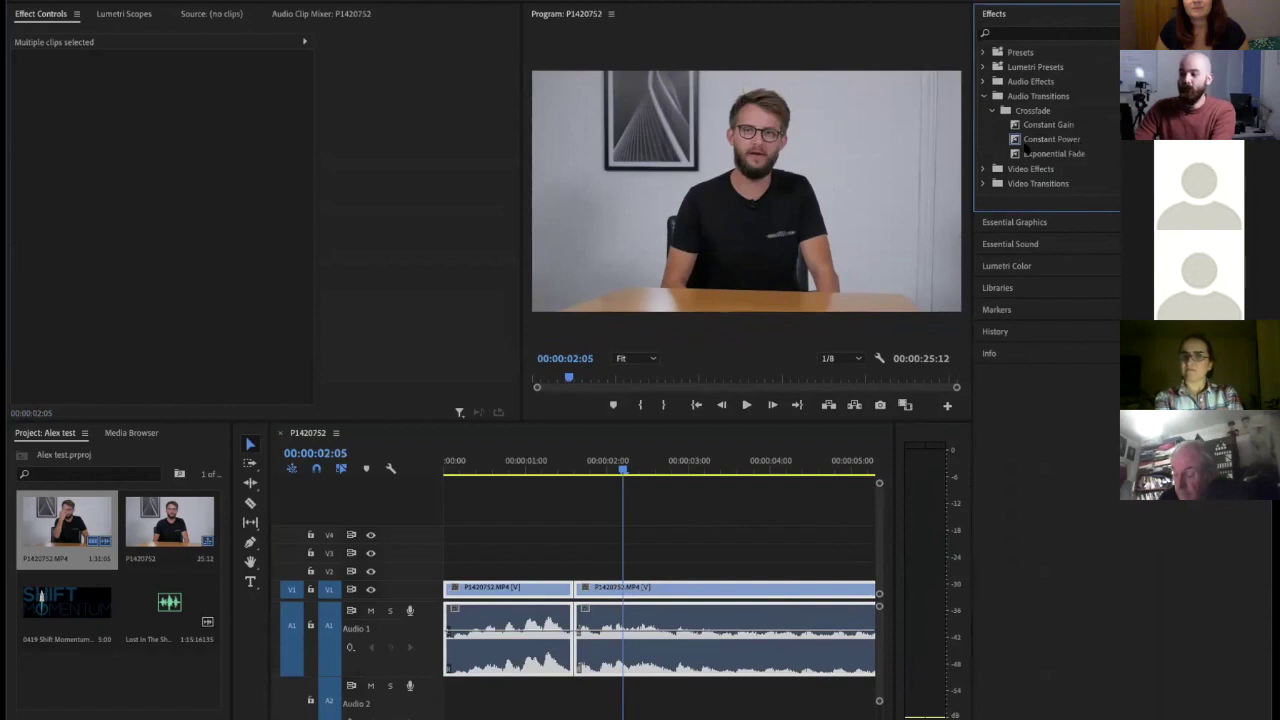
left_click(1014, 140)
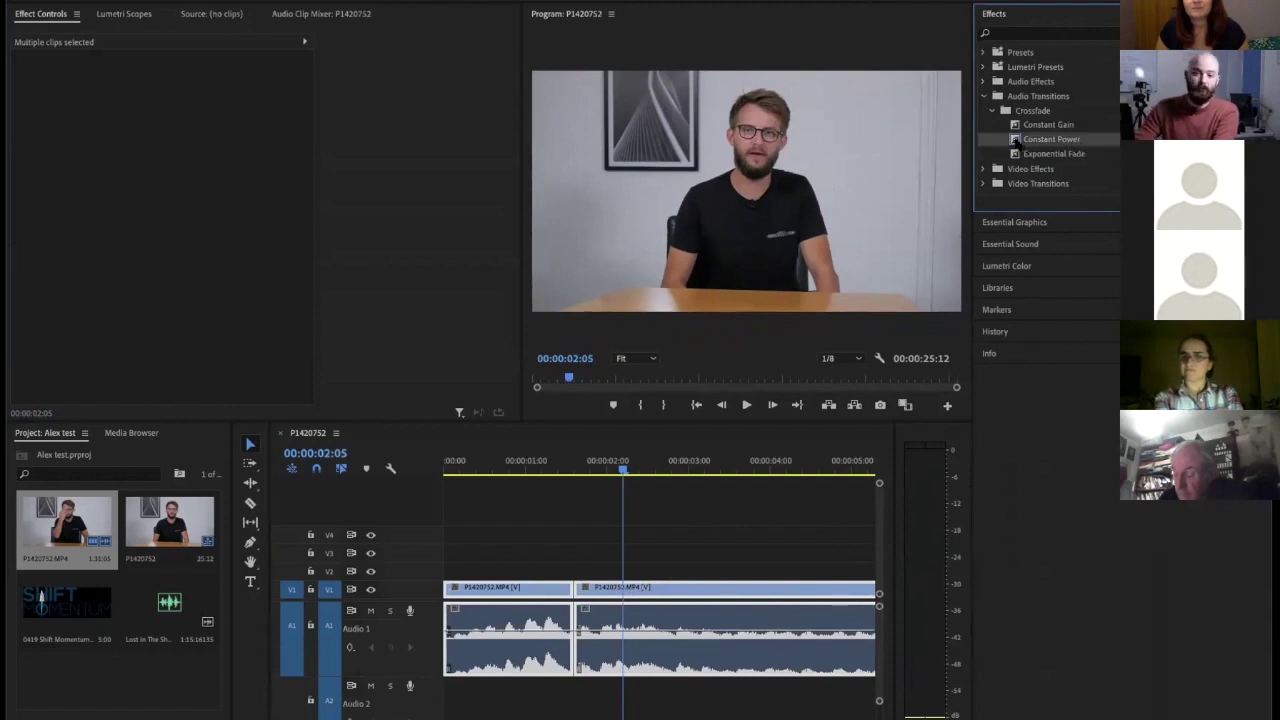
left_click_drag(1014, 140, 606, 645)
left_click_drag(606, 645, 567, 651)
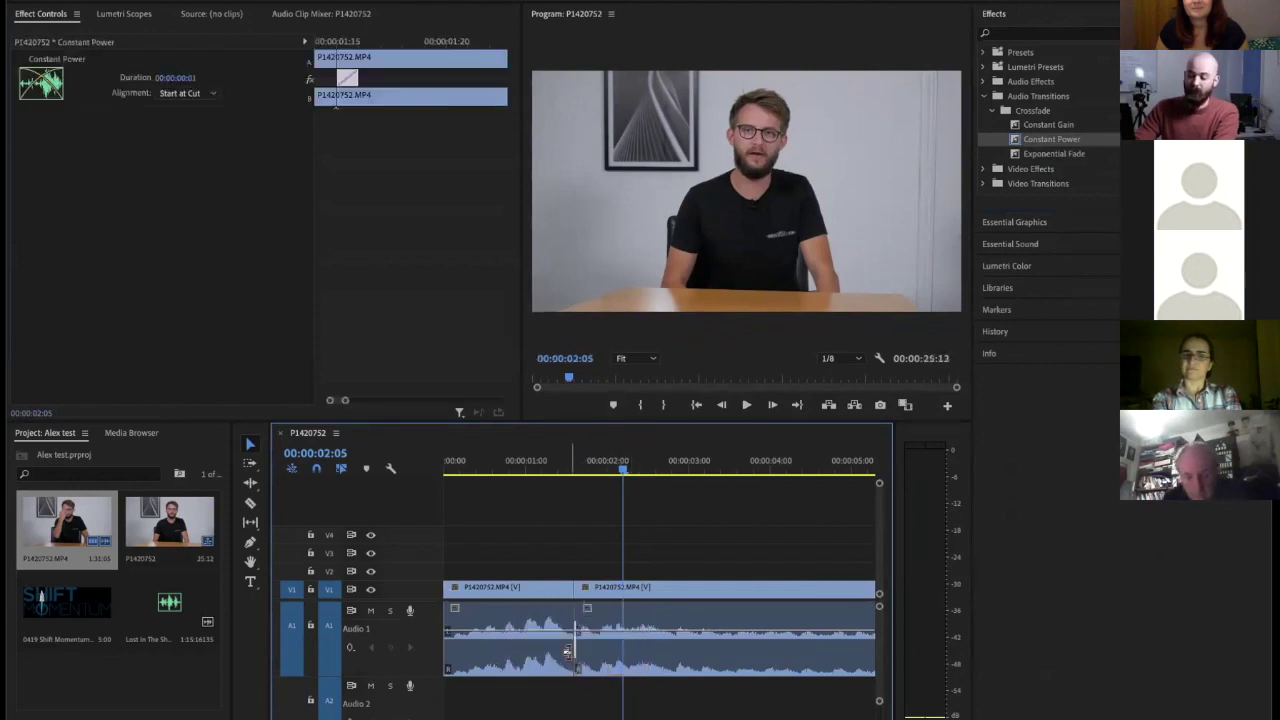
Select all clips in the sequence and shift them together to start at the playhead at 00:00:02:05
left_click(565, 550)
key("minus")
key("minus")
key("minus")
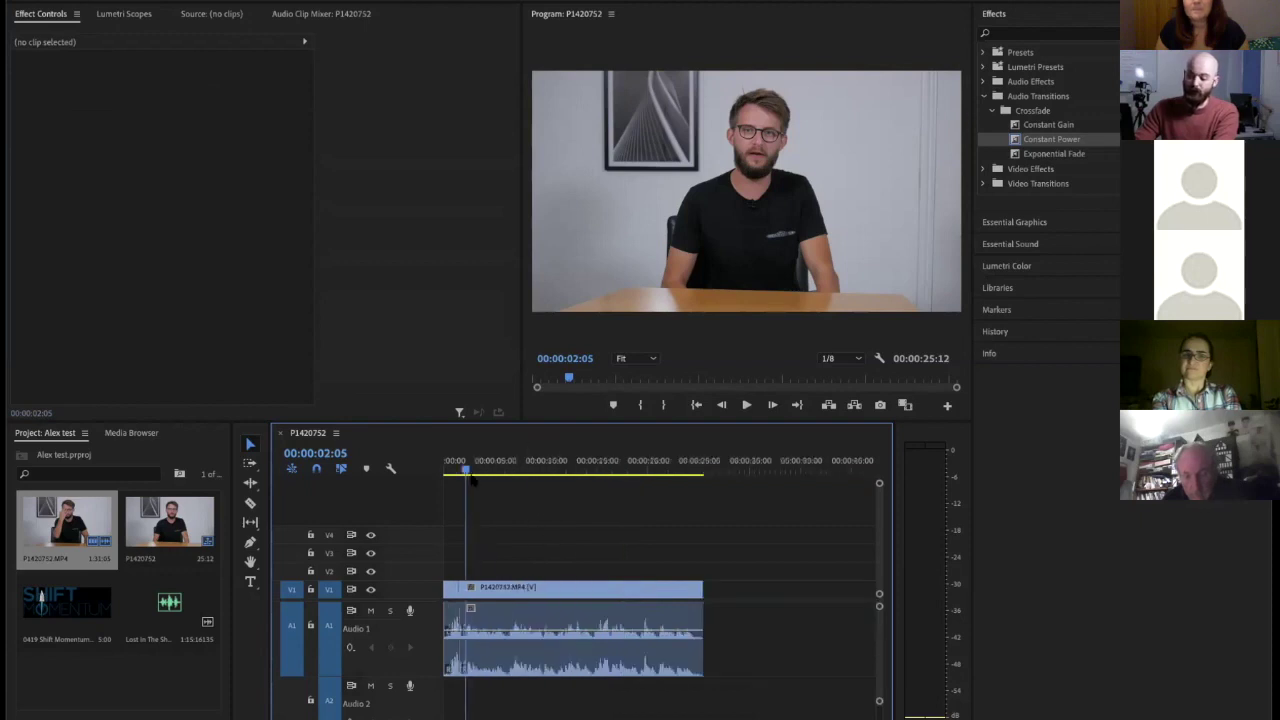
left_click_drag(566, 556, 501, 596)
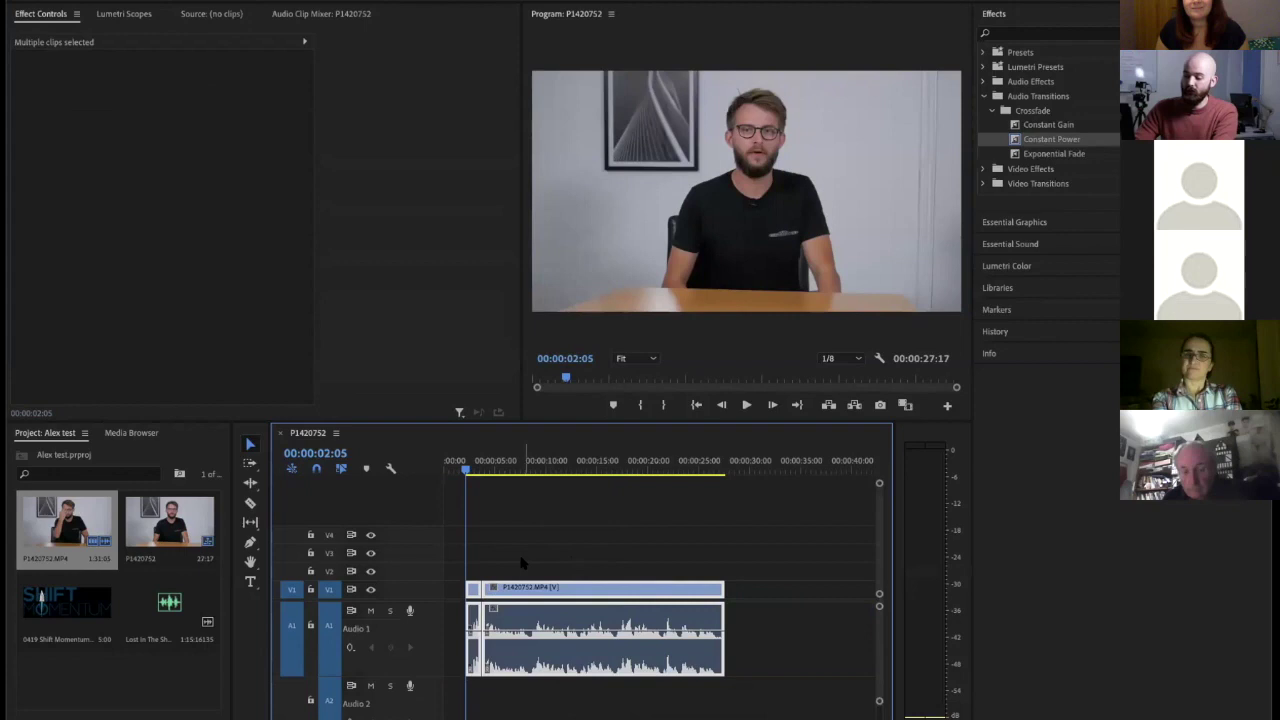
left_click(497, 564)
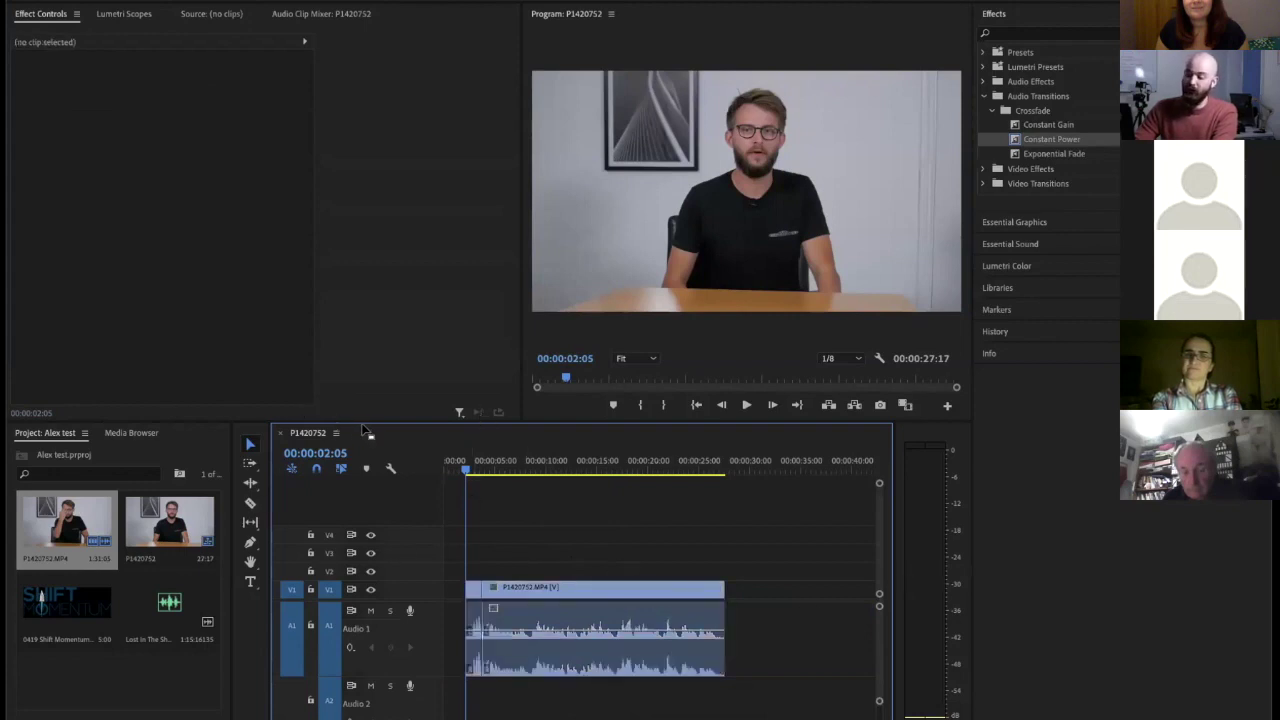
Enlarge the timeline area and place the Lost In The Shadows.wav music on track A2, starting at 00:00:02:05
left_click_drag(362, 420, 370, 290)
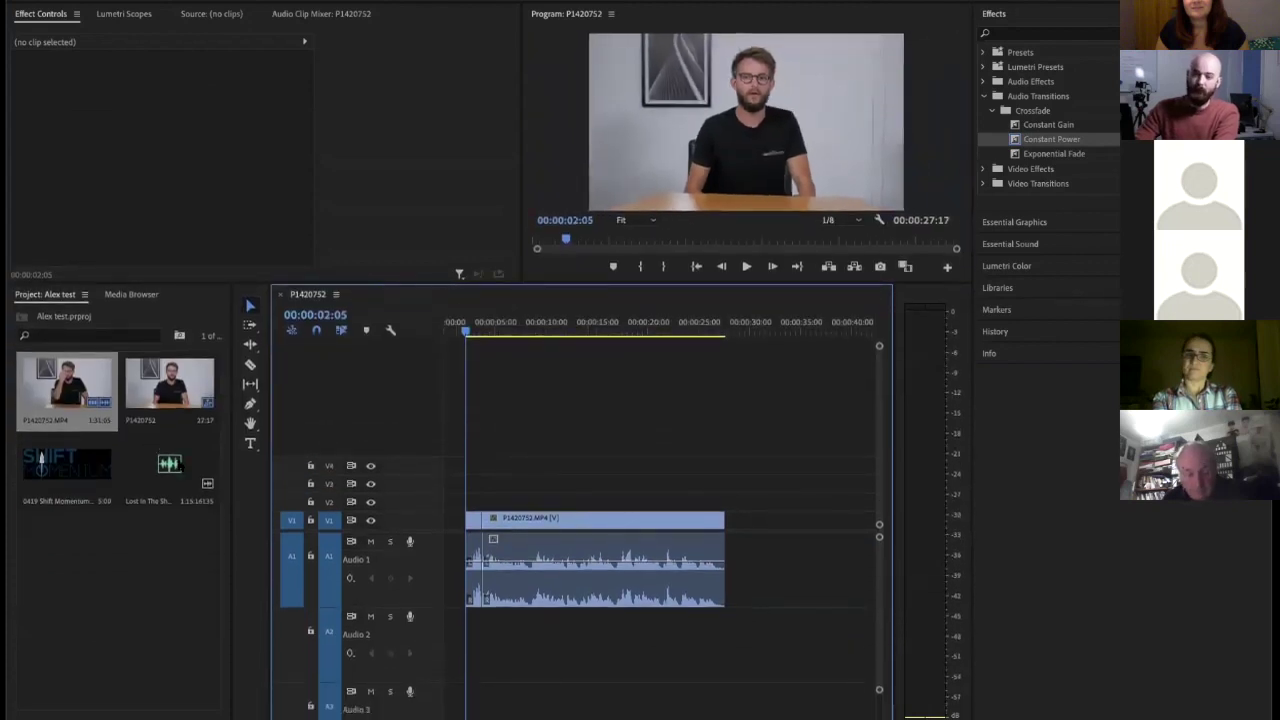
left_click(176, 467)
left_click_drag(176, 467, 251, 424)
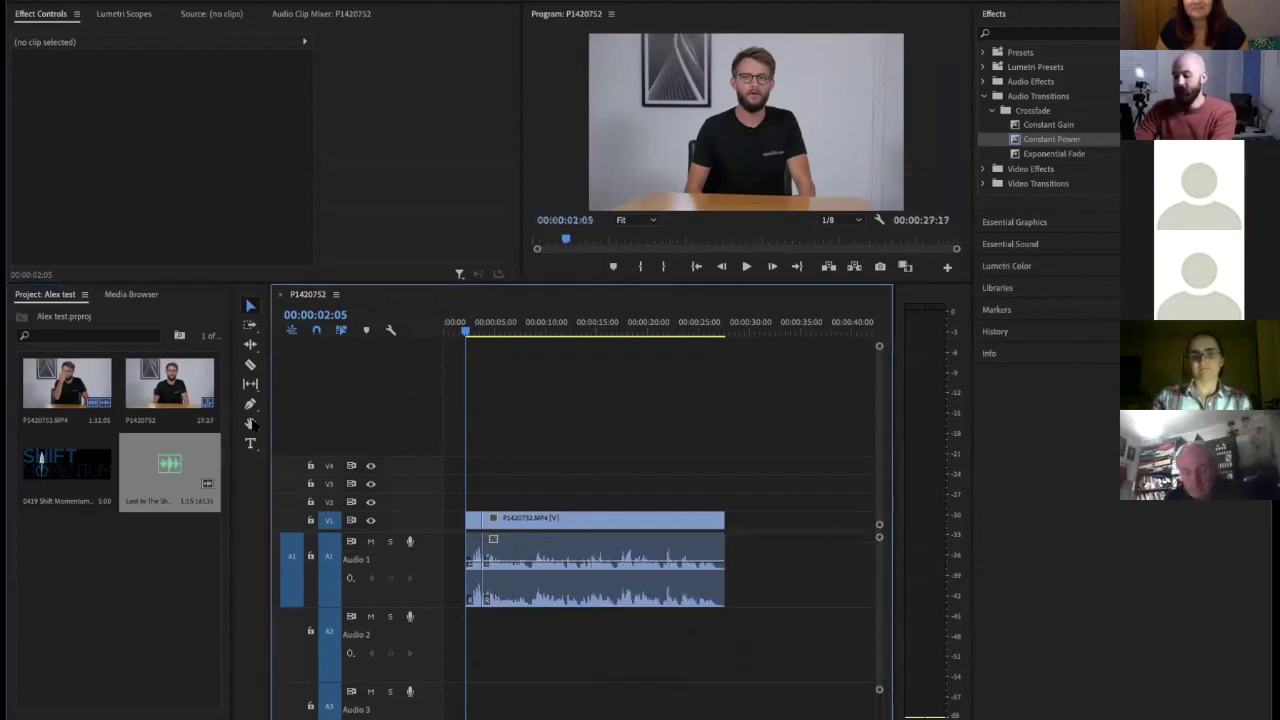
left_click_drag(133, 477, 476, 672)
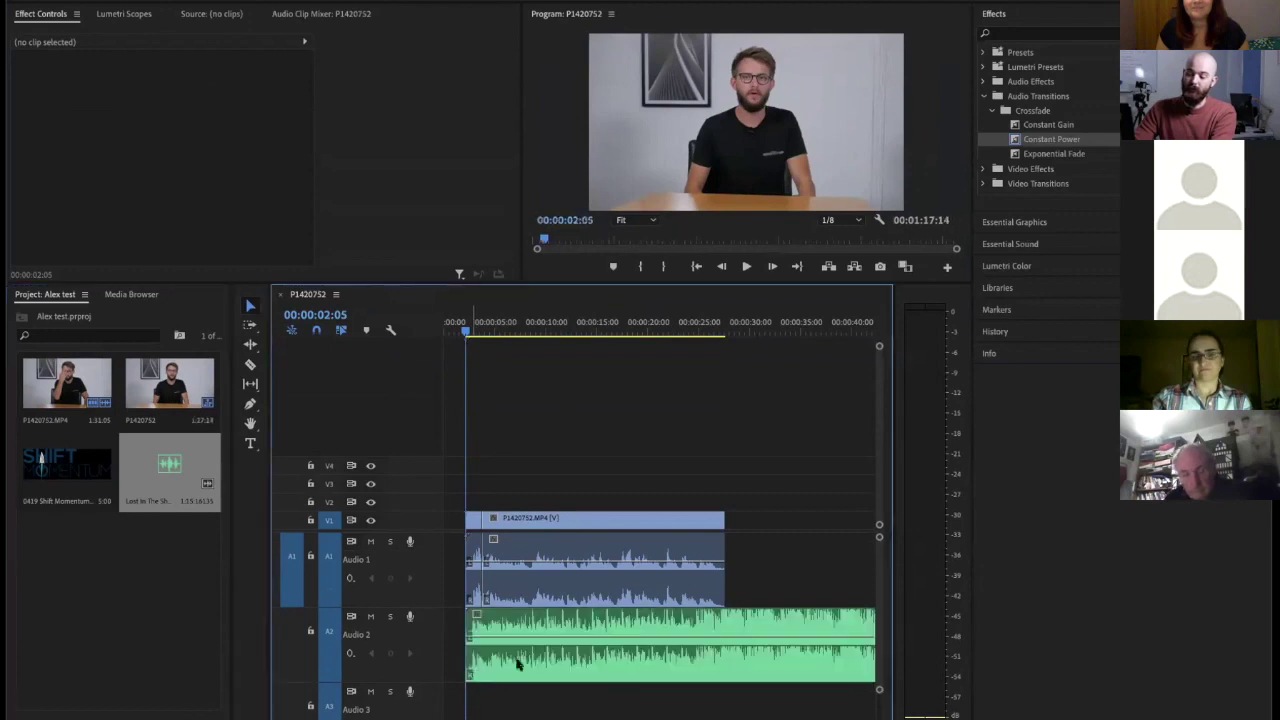
key("backslash")
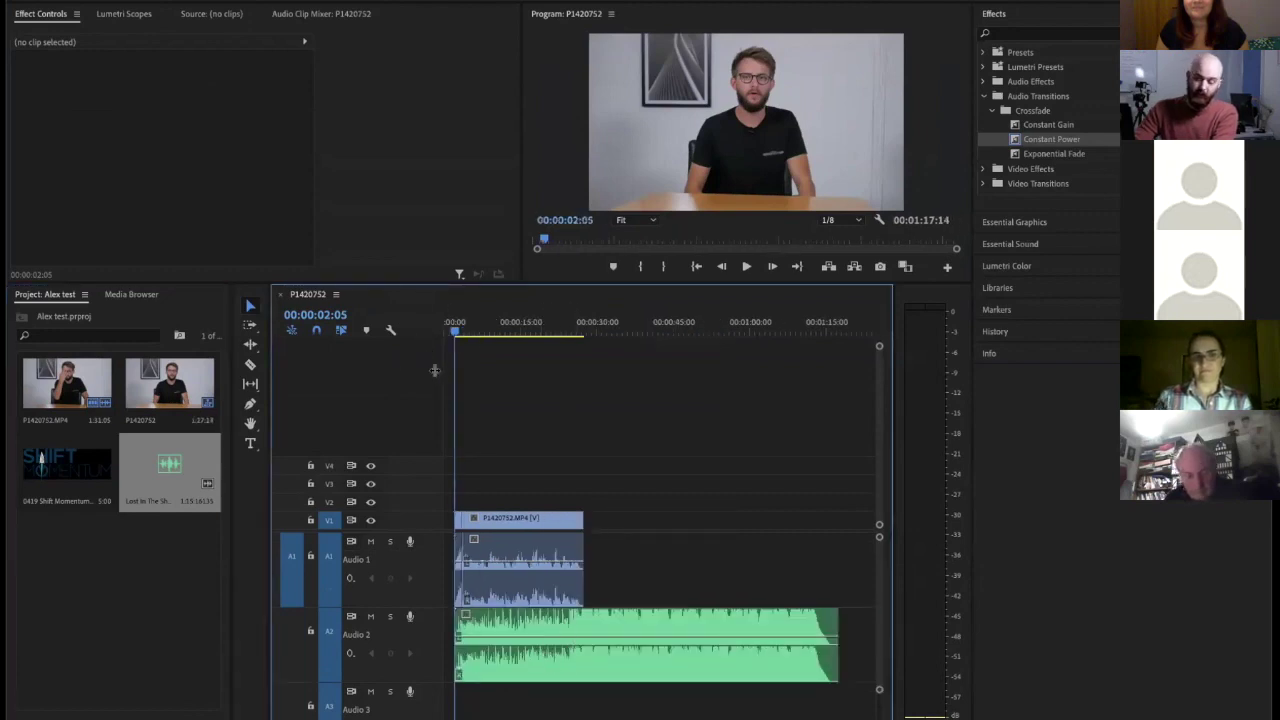
Adjust the audio gain of the Lost In The Shadows.wav clip by -20 dB
left_click(520, 670)
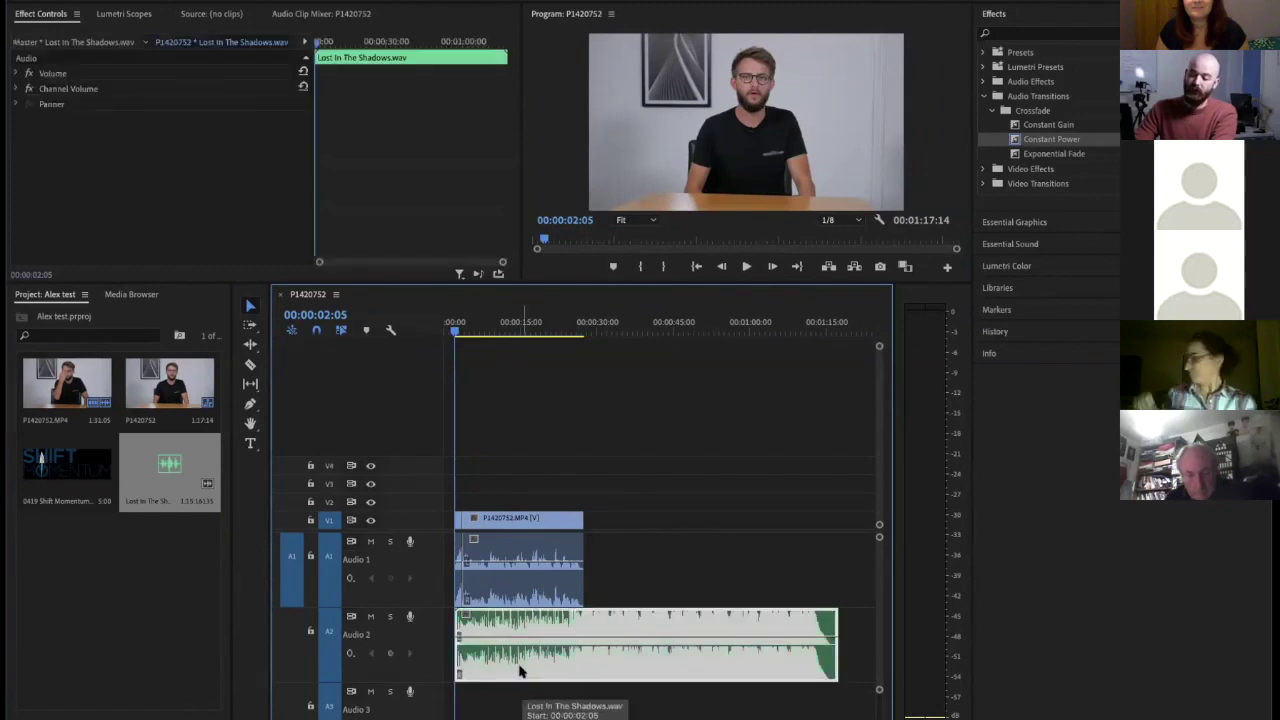
right_click(515, 671)
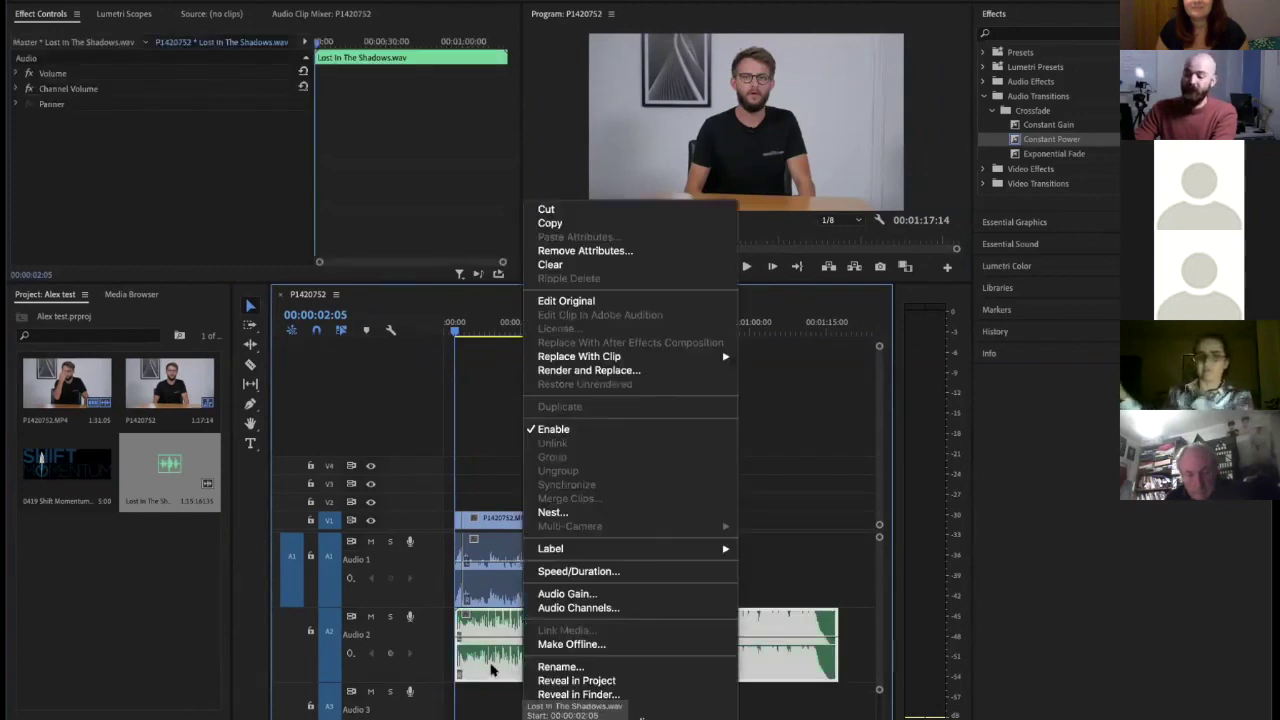
left_click(515, 671)
right_click(513, 671)
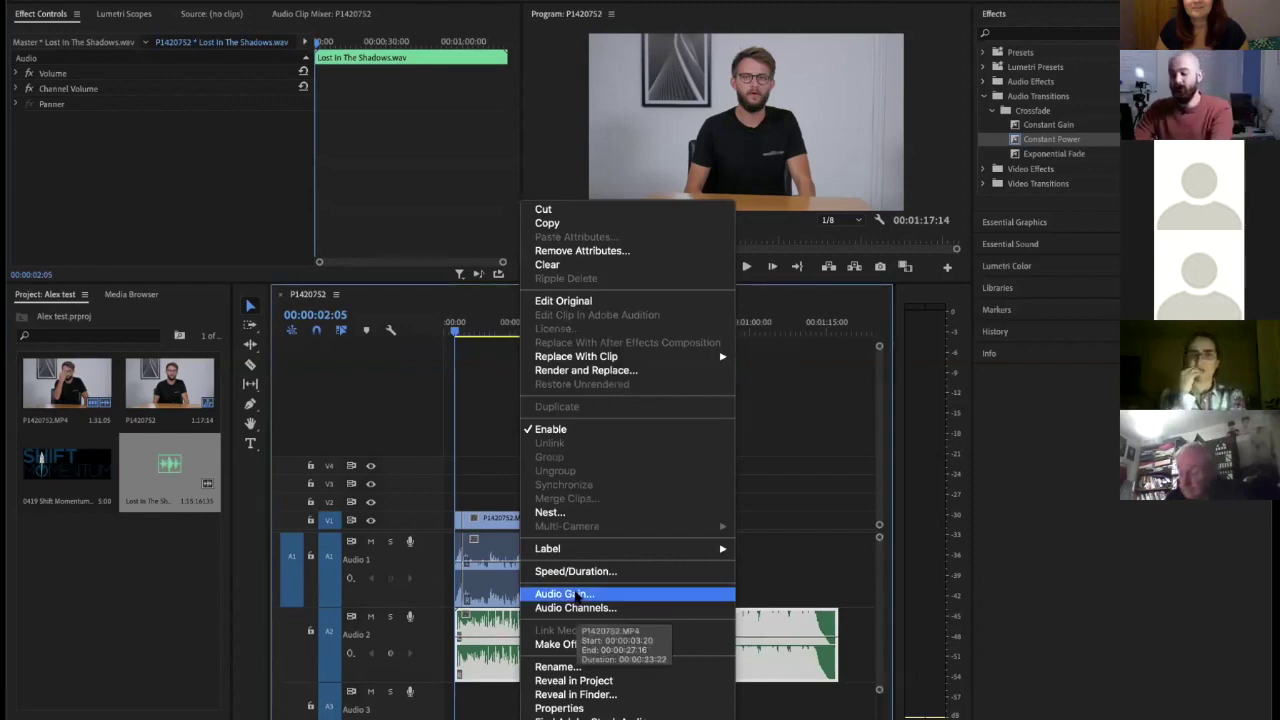
left_click(576, 594)
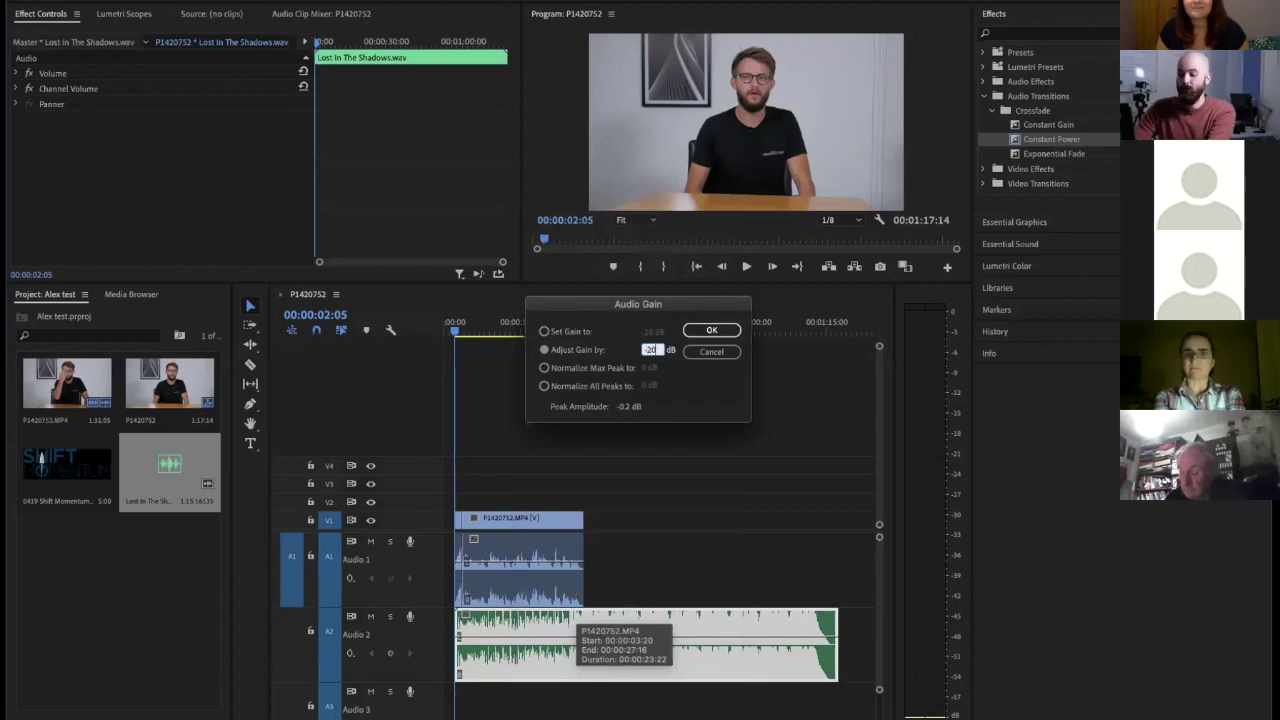
key("Return")
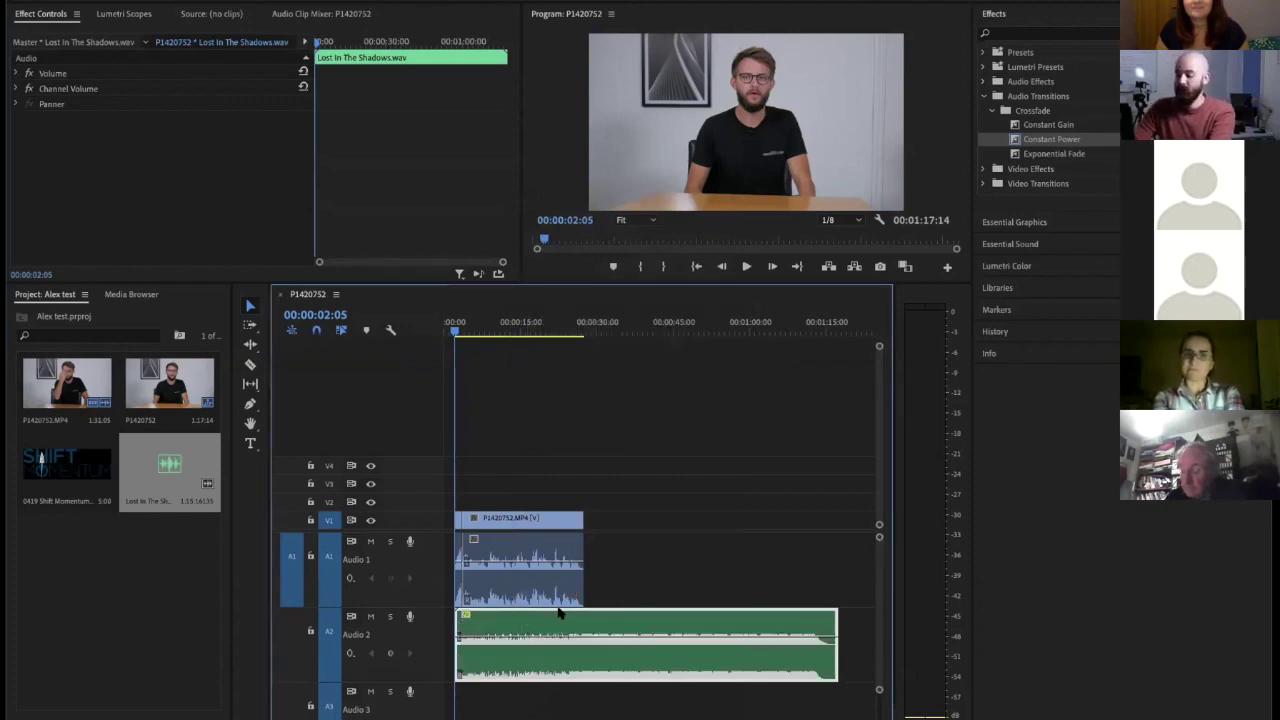
Play the sequence from 00:00:02:05 to check the music against the voice, stopping at 00:00:10:18
key("=")
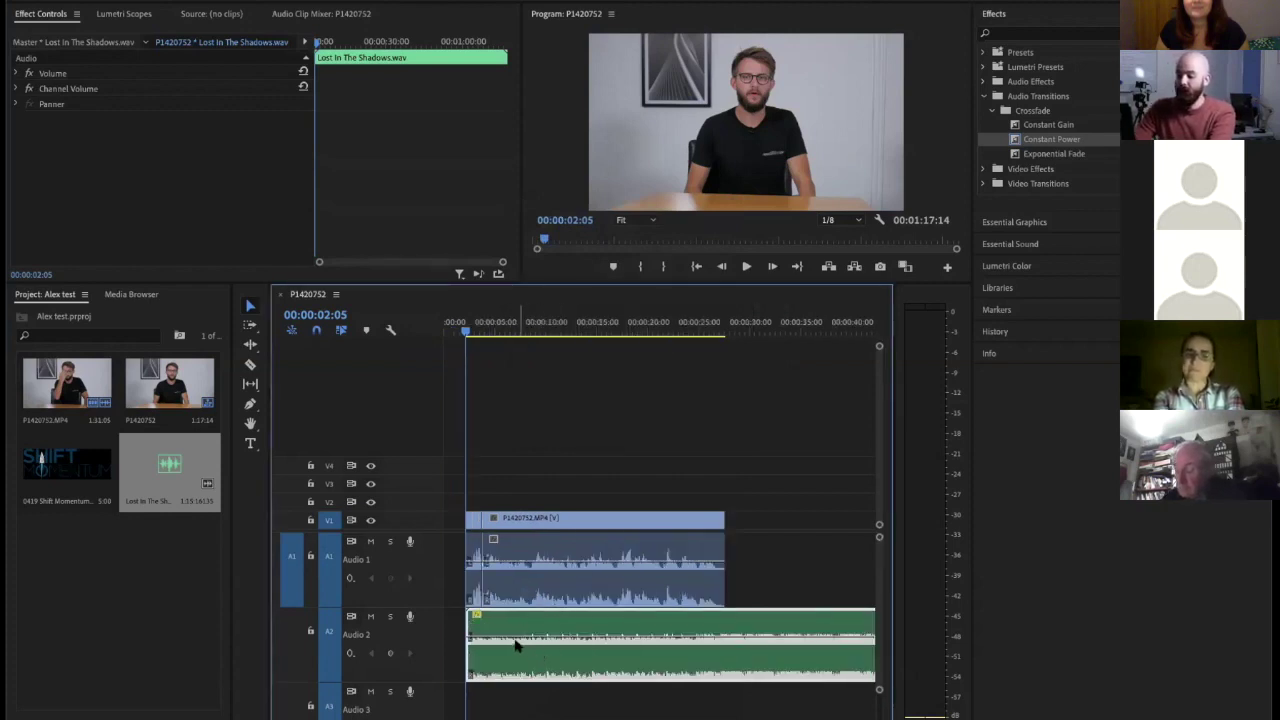
key("space")
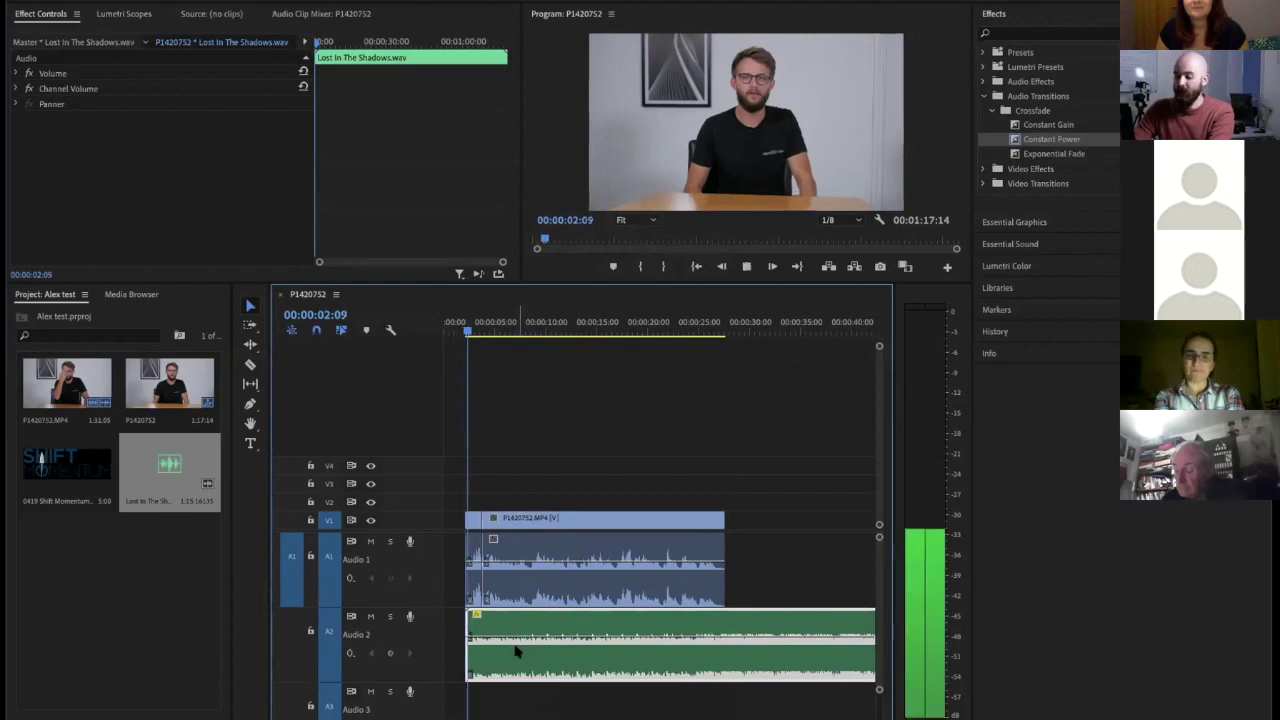
key("minus")
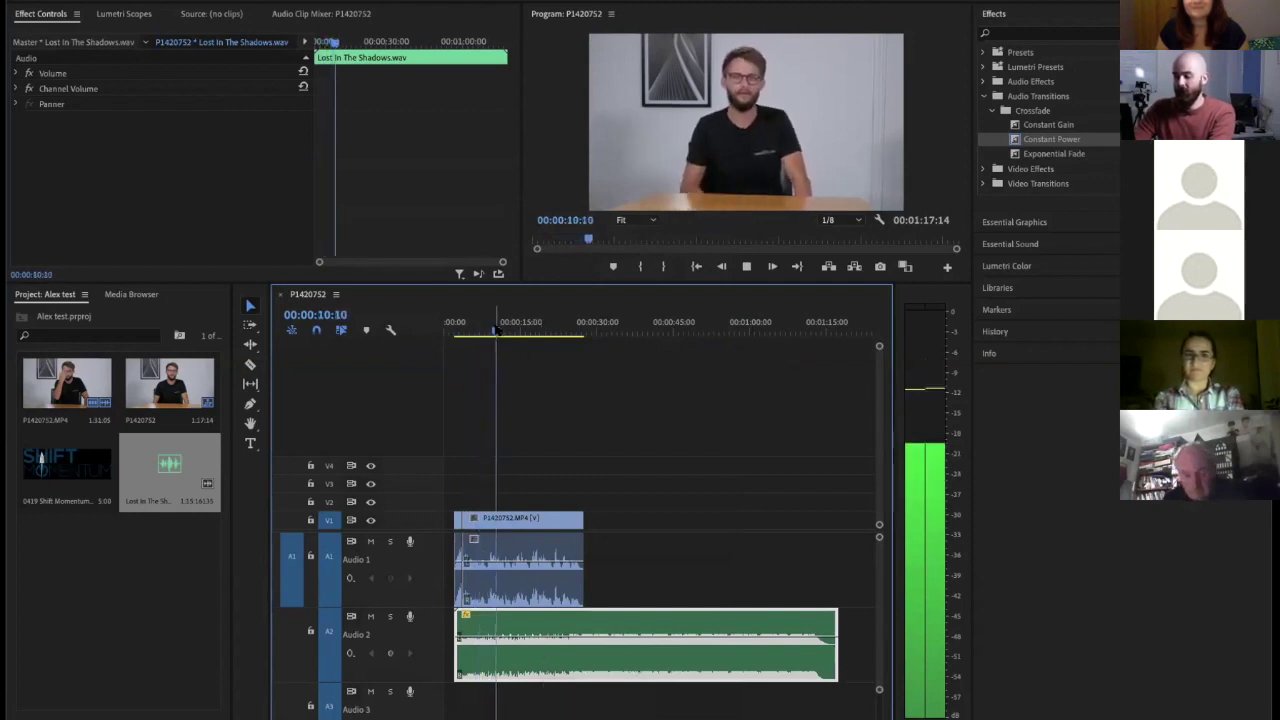
key("space")
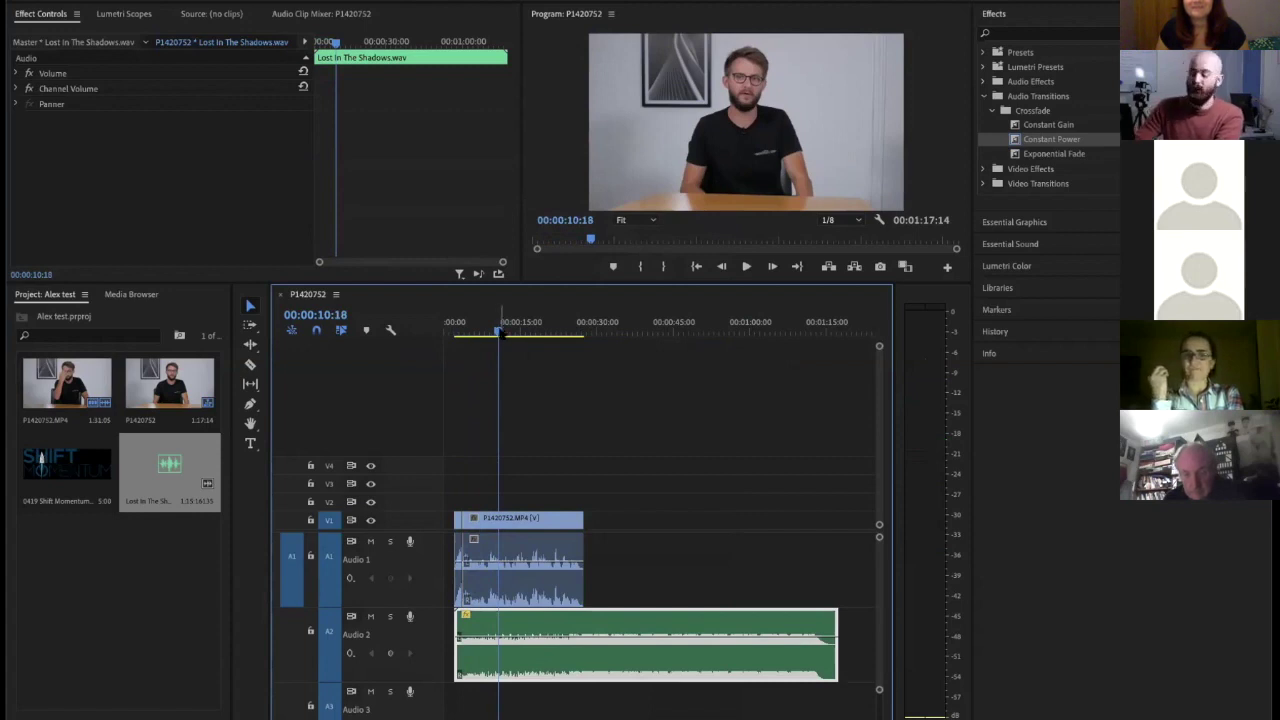
Trim the end of the Lost In The Shadows.wav music on A2 to match the end of the video
left_click(618, 545)
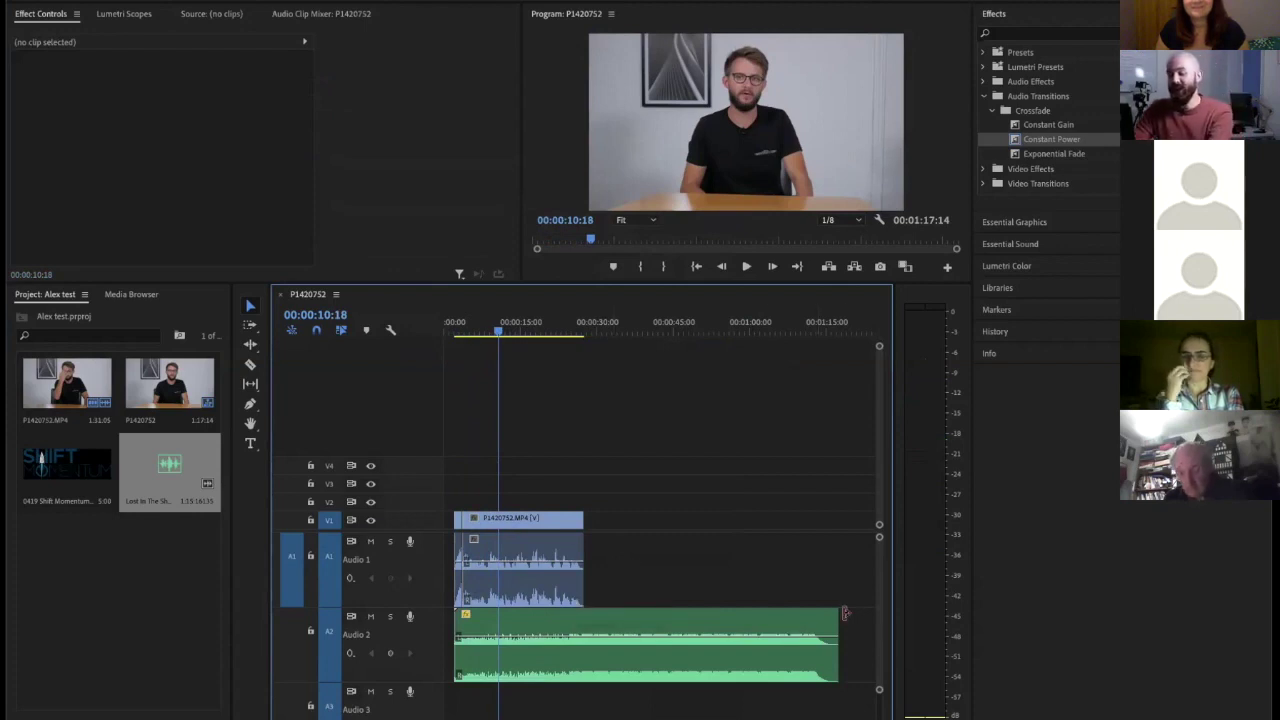
left_click_drag(617, 611, 362, 611)
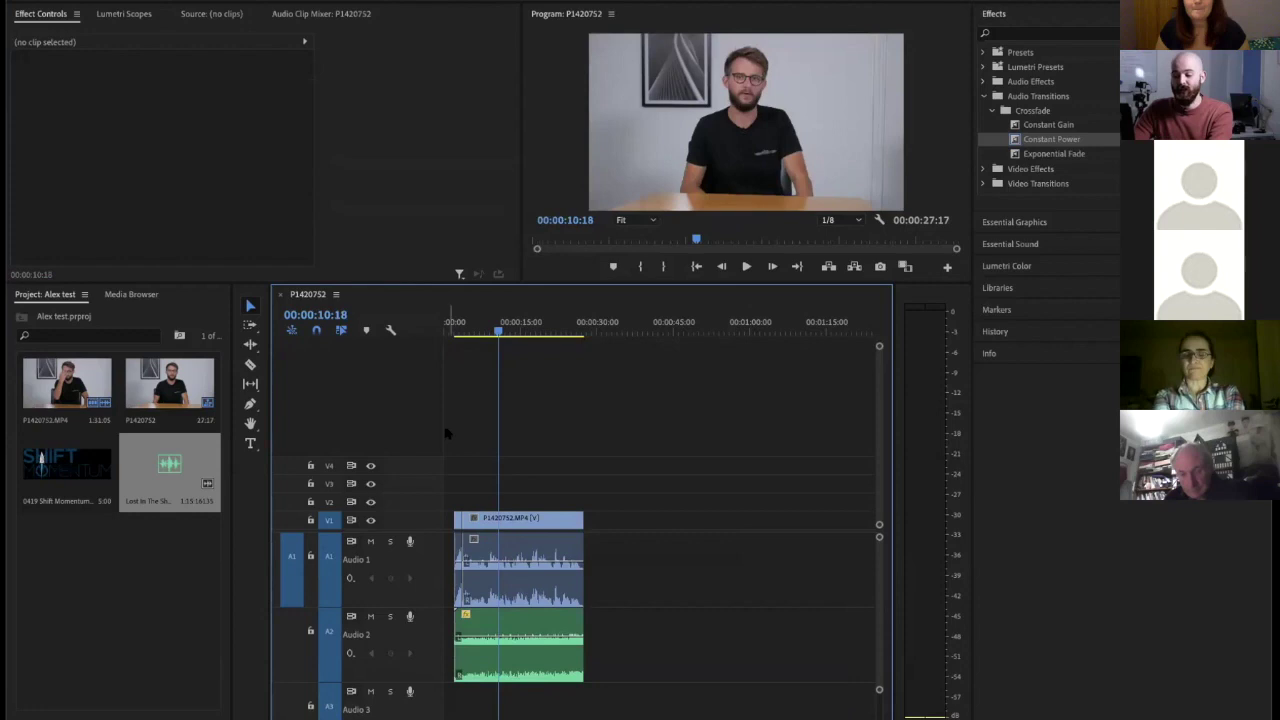
Add a Constant Power fade-in at the start of the A2 music and extend its duration to 00:00:03:21
key("backslash")
left_click(467, 333)
key("equal")
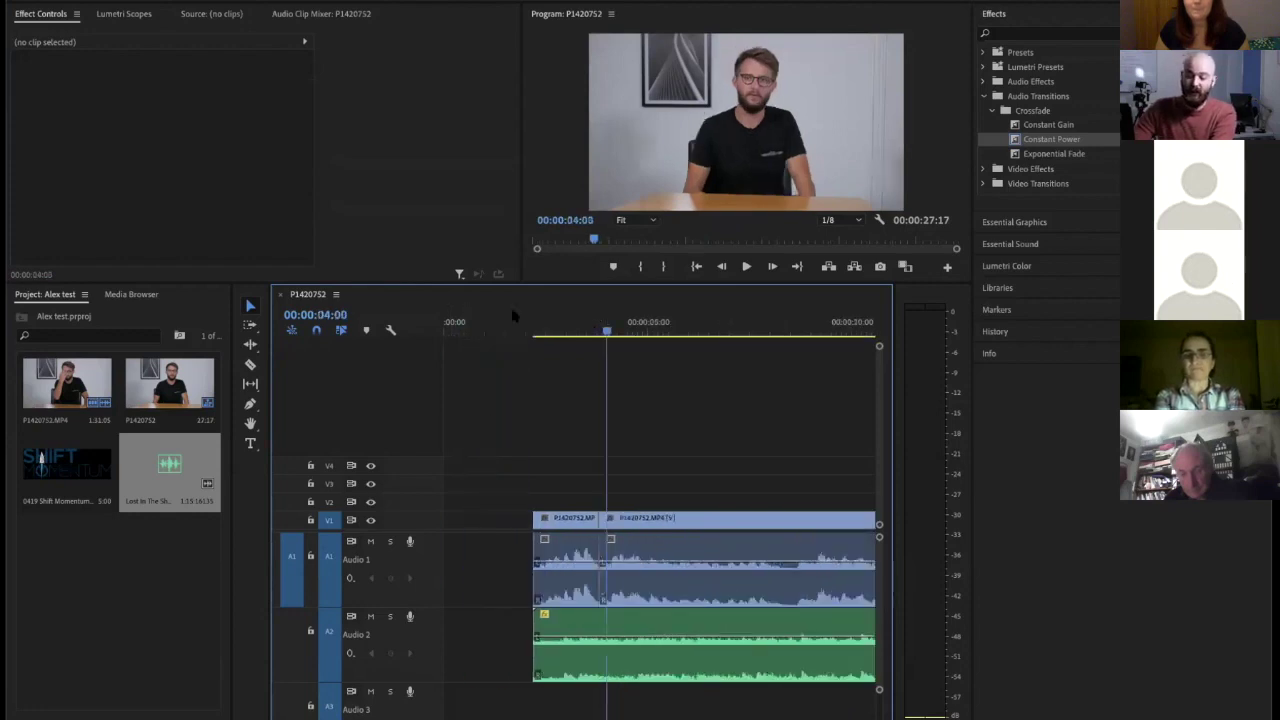
left_click(551, 320)
left_click_drag(1015, 140, 692, 652)
key("backslash")
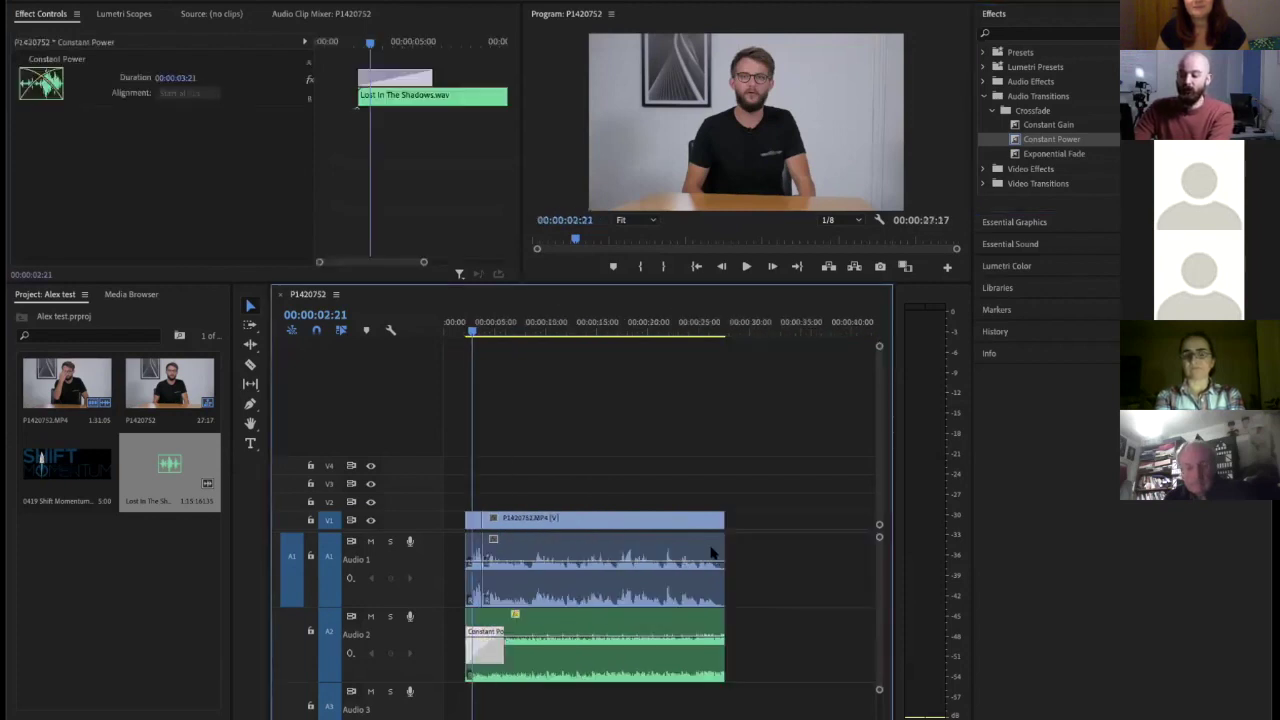
Add a Constant Power fade-out at the end of the A2 music and lengthen it to 00:00:02:01
left_click_drag(1015, 140, 718, 657)
left_click(718, 332)
key("equal")
key("equal")
key("equal")
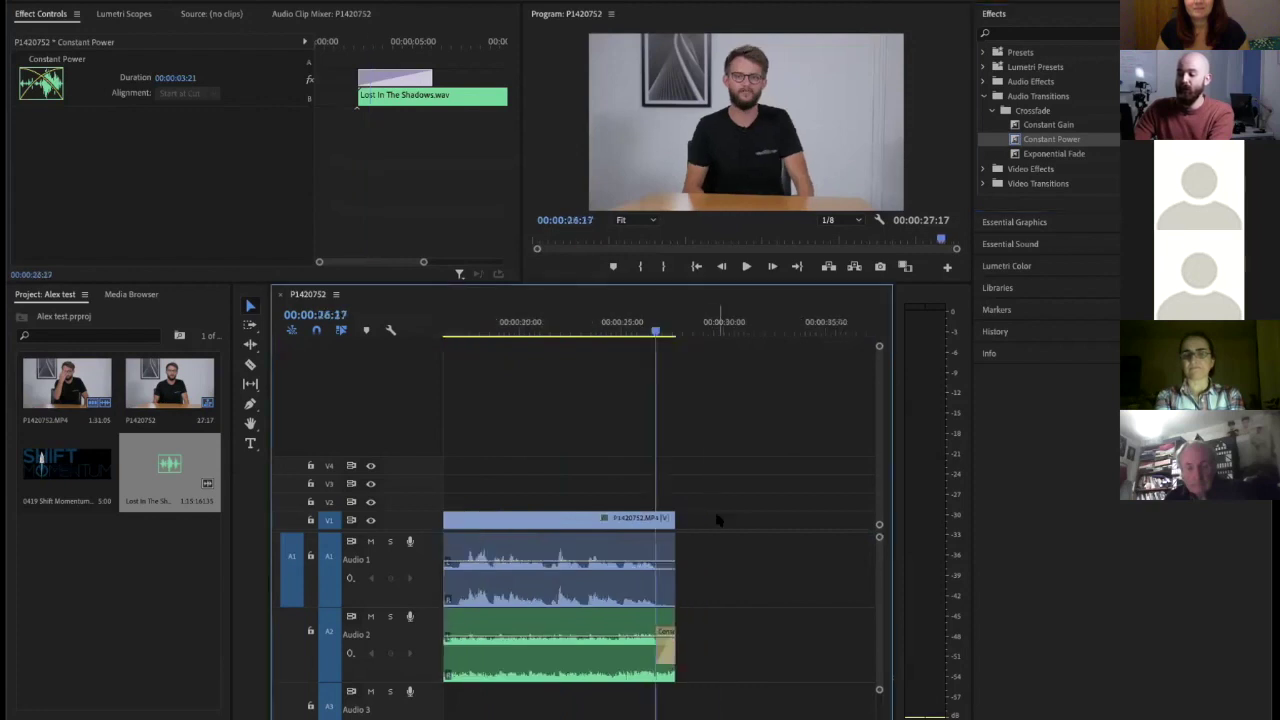
left_click_drag(659, 655, 571, 654)
Select all clips in the sequence and shift them together to start about 6 seconds in
key("minus")
key("minus")
key("minus")
key("minus")
key("minus")
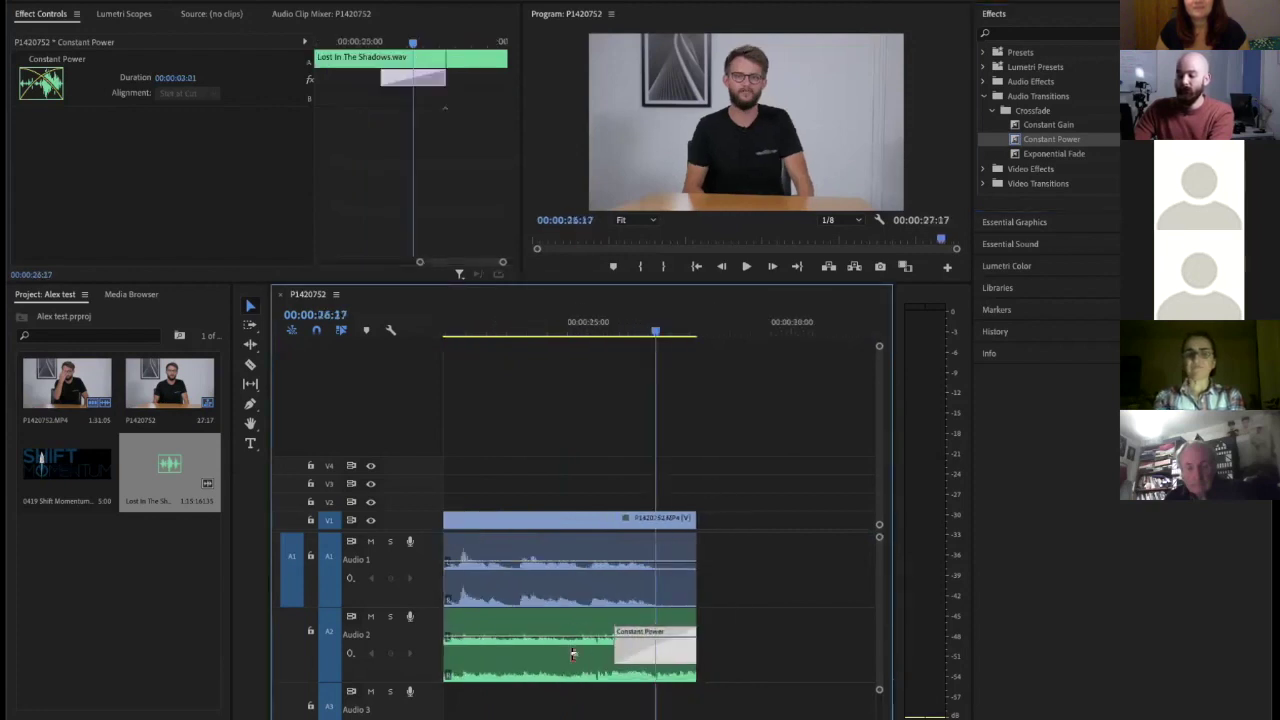
left_click(452, 322)
key("equal")
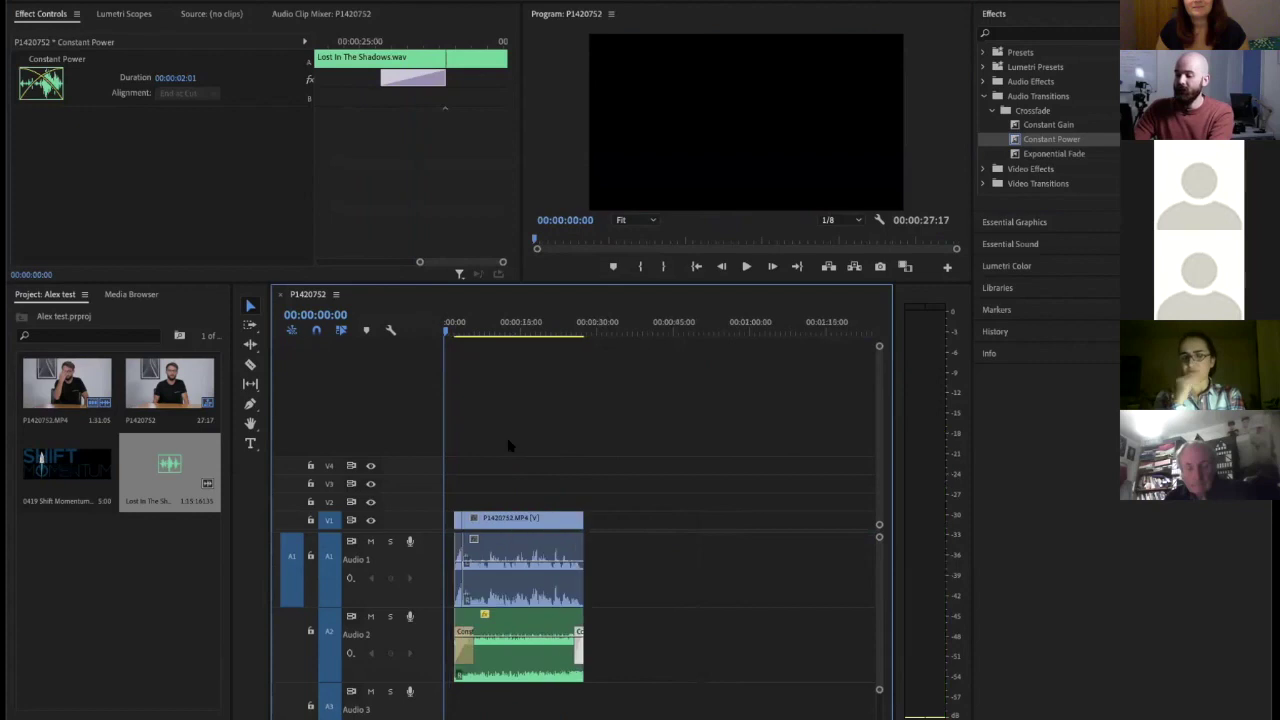
key("equal")
key("ctrl+a")
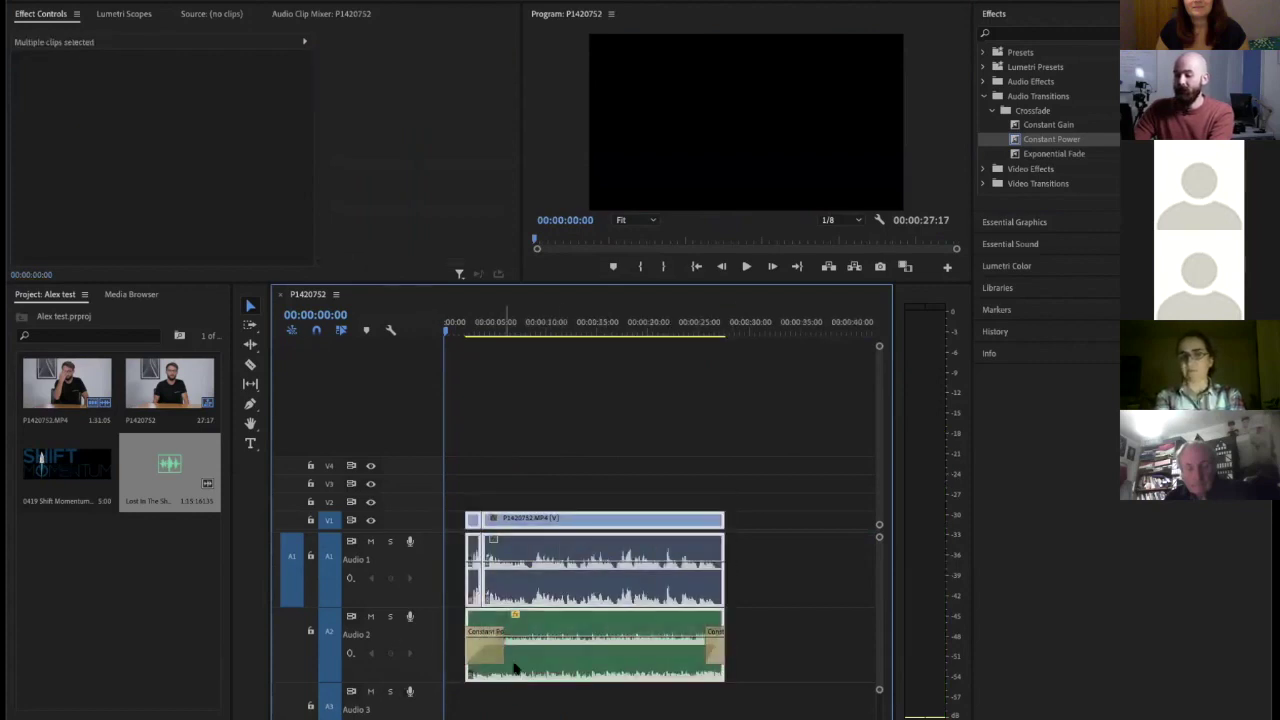
left_click_drag(525, 661, 564, 659)
left_click(453, 342)
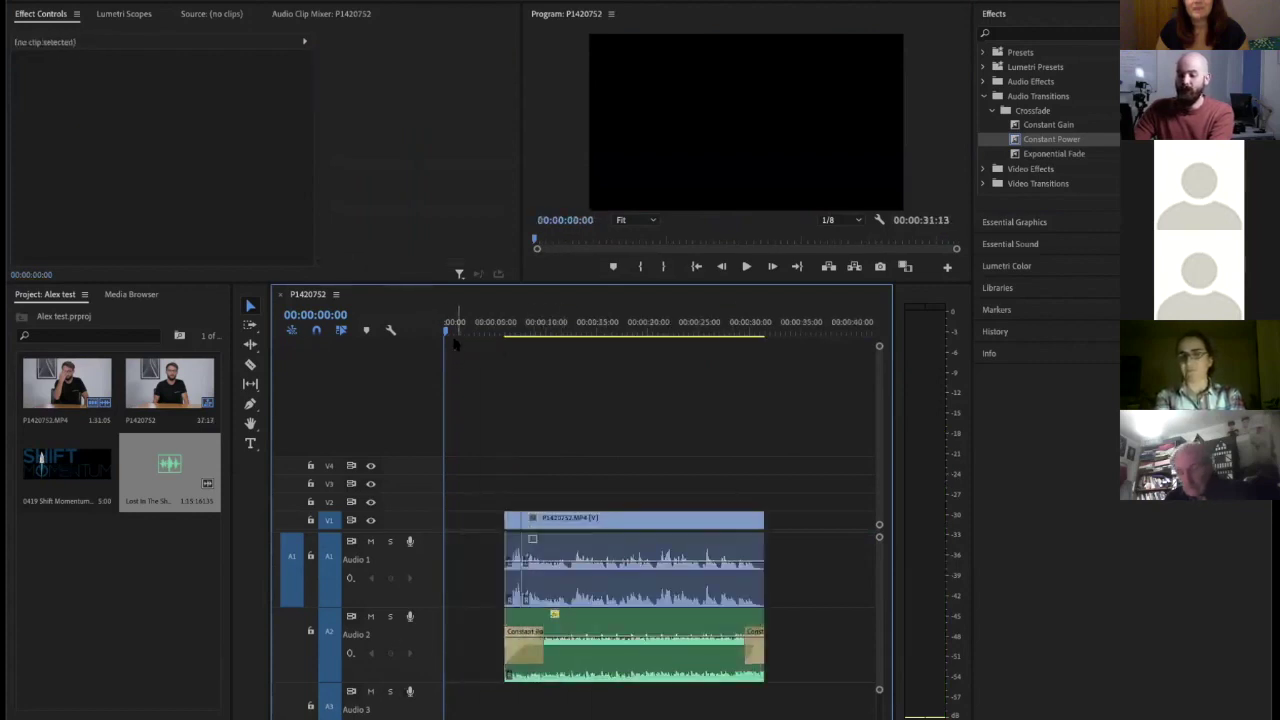
Select all video and audio clips and move them together to the very start of the sequence at 00:00:00:00
left_click(463, 330)
key("equal")
key("equal")
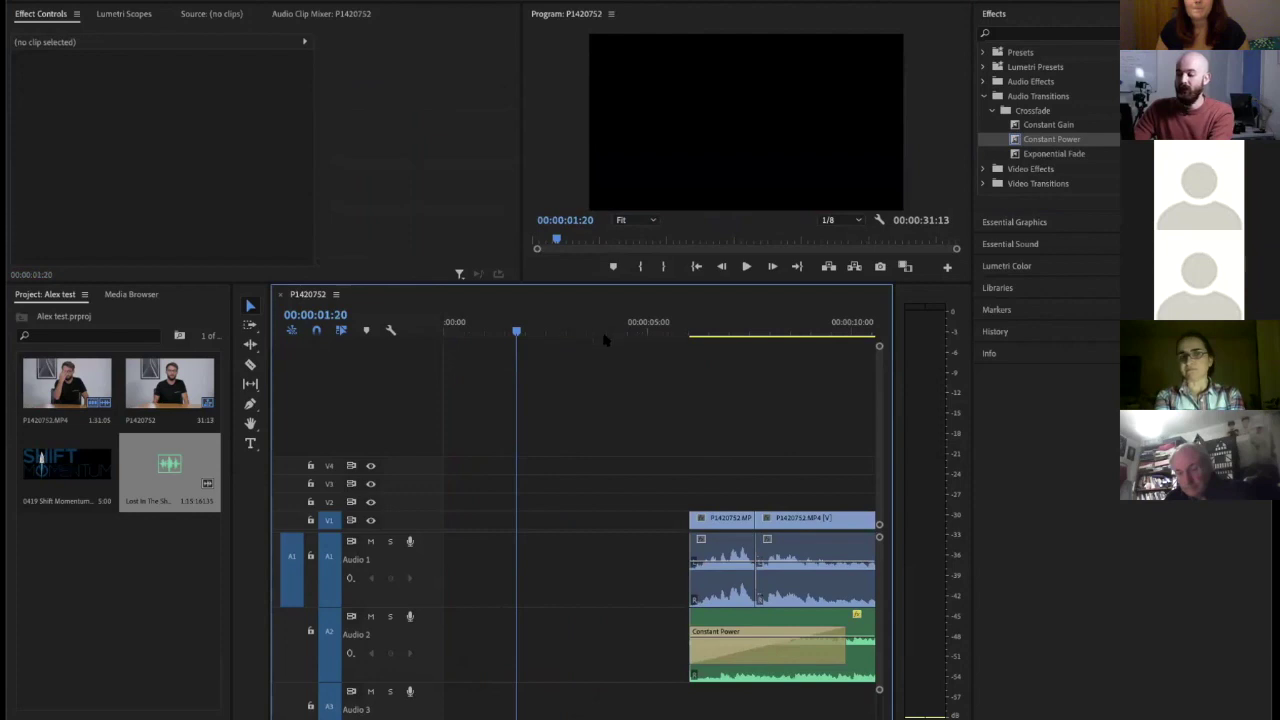
key("minus")
key("minus")
left_click_drag(666, 501, 430, 672)
left_click_drag(535, 672, 505, 673)
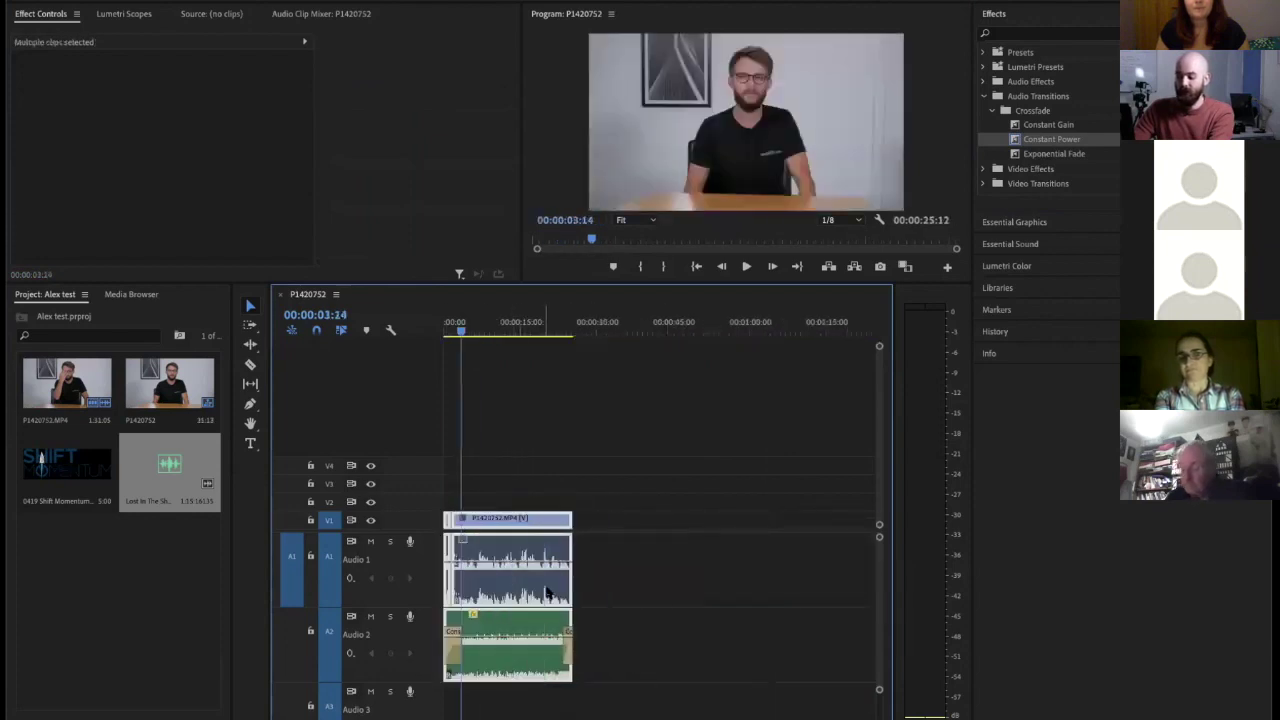
Draw a large text box across the program frame at 00:00:26:14, just past the end of the clips
key("End")
key("equal")
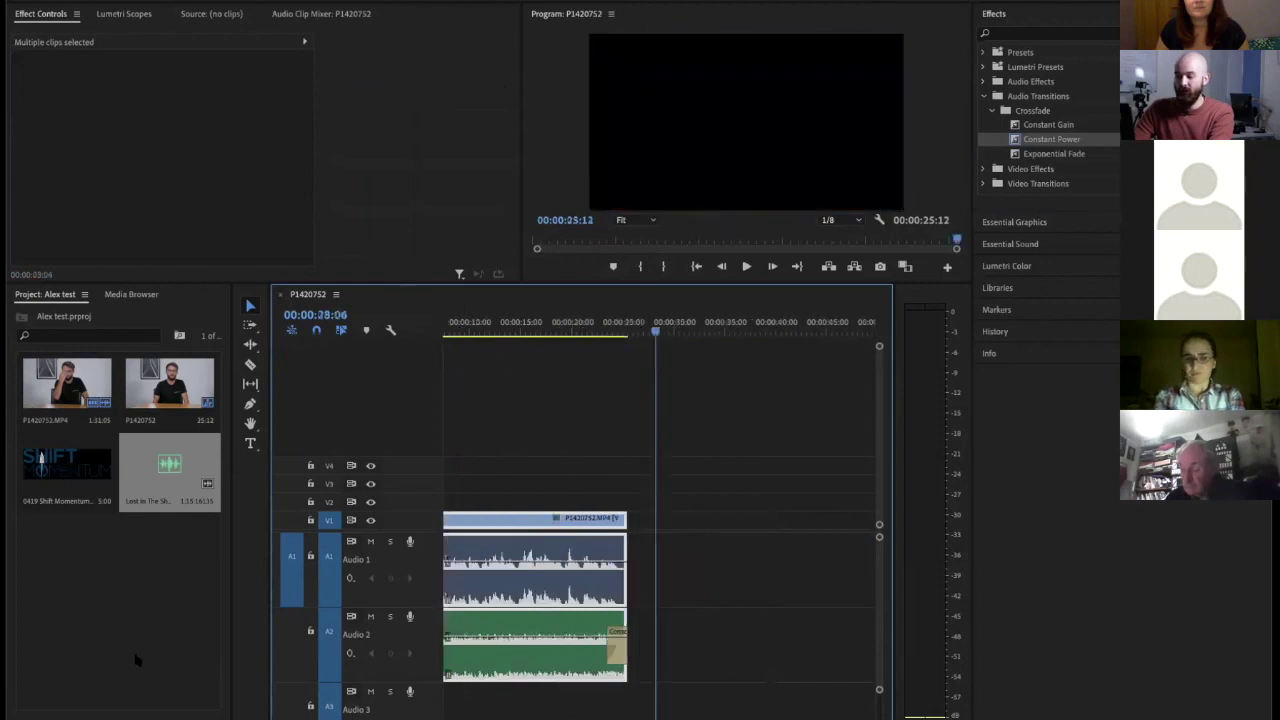
key("minus")
left_click(621, 331)
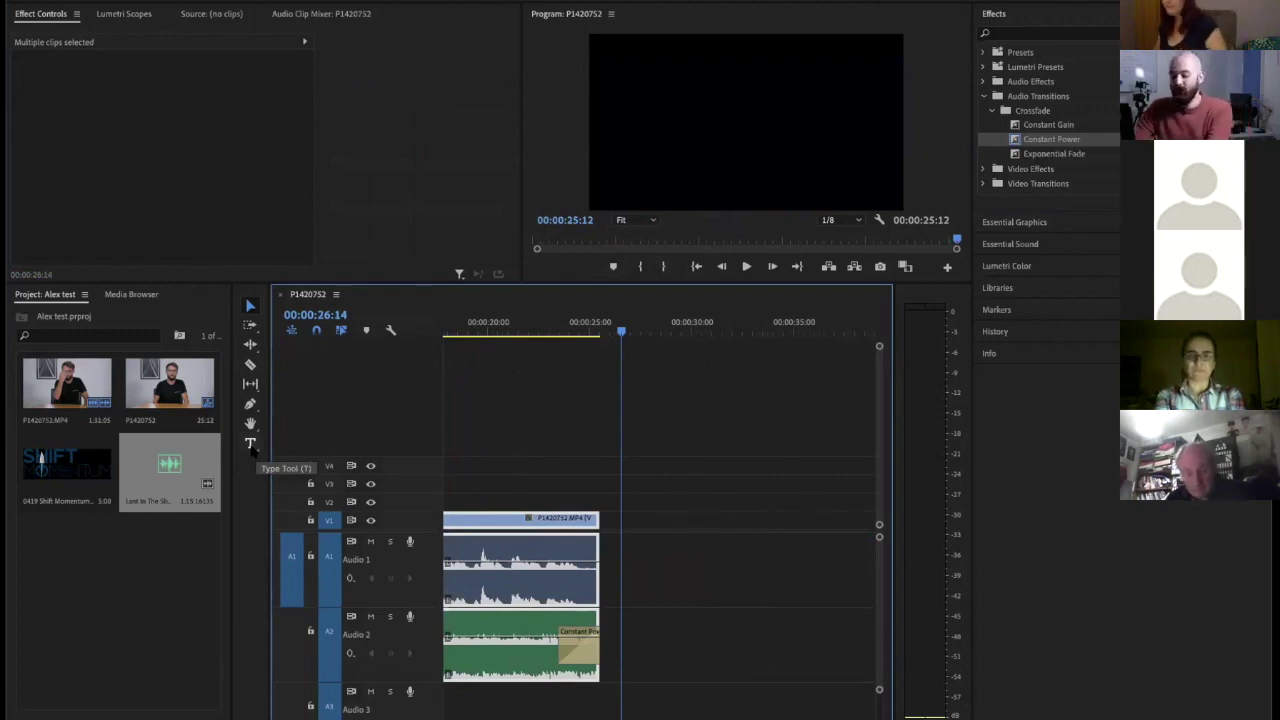
left_click(251, 444)
left_click_drag(635, 66, 870, 188)
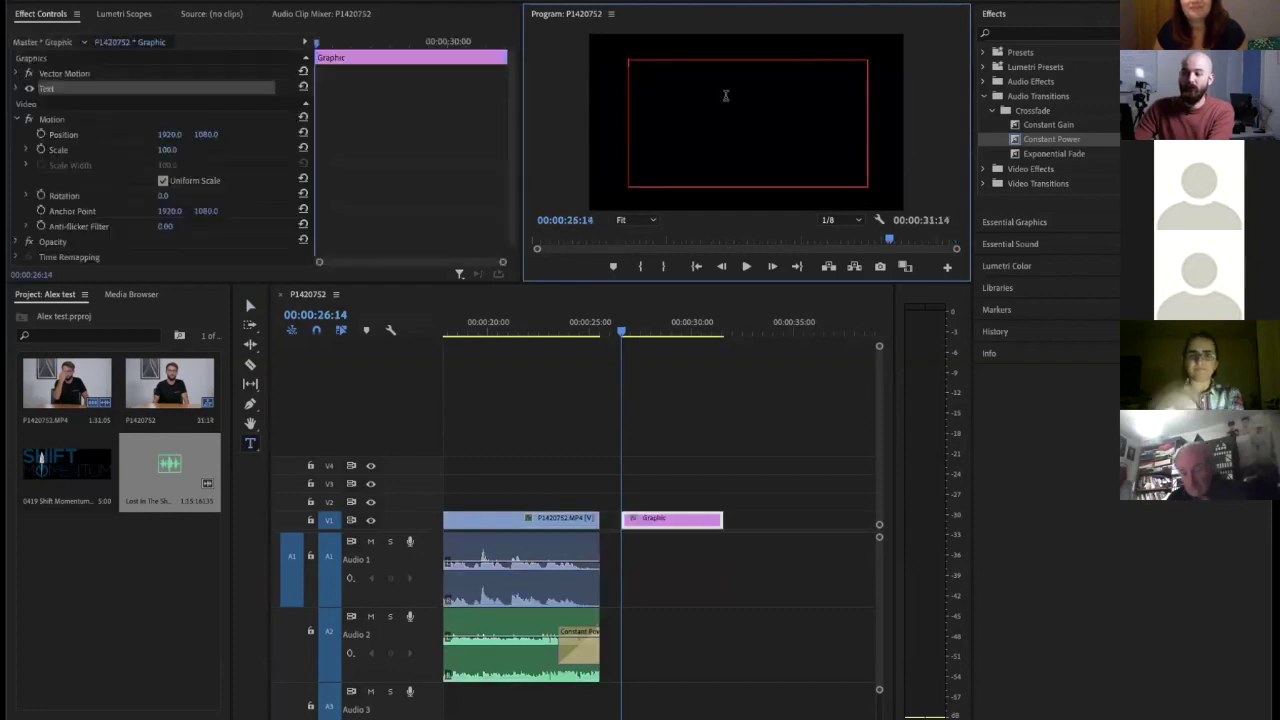
Enter the title text "Cambridge Social Media Day 2020" with "Tickets Available Now" on a separate line below it
type("Cambridge Social Media day2020")
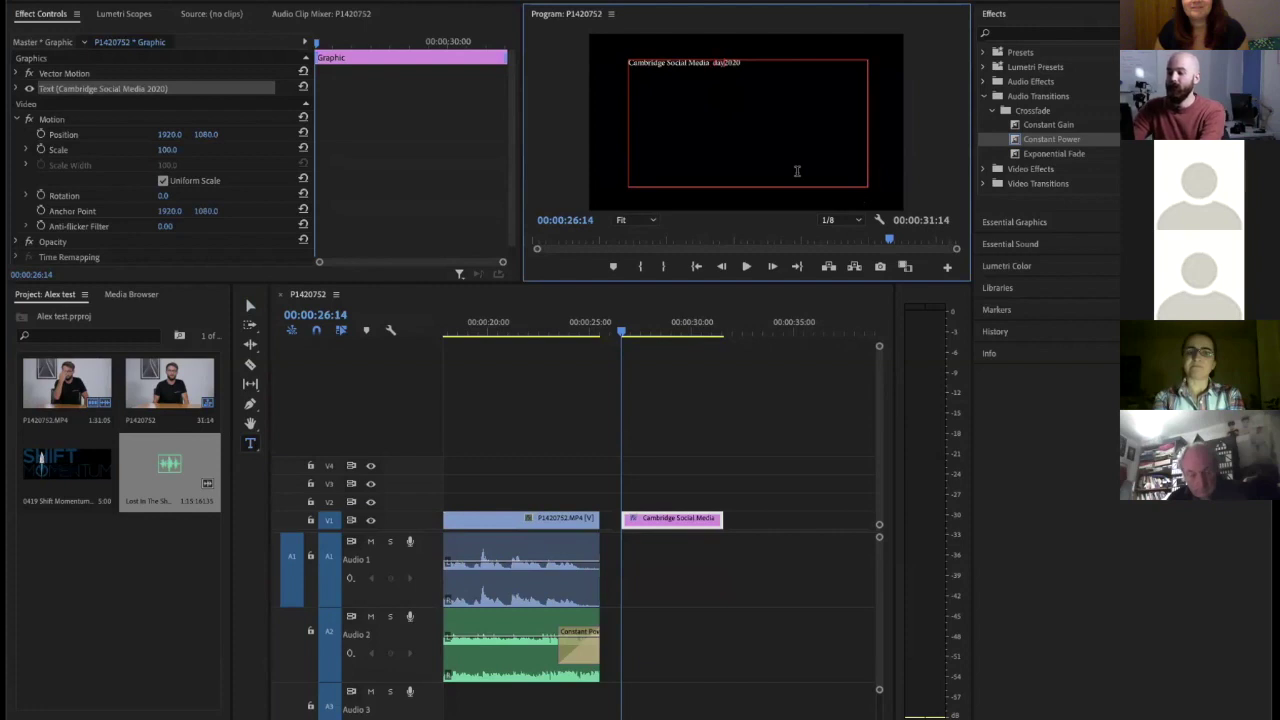
type("Day")
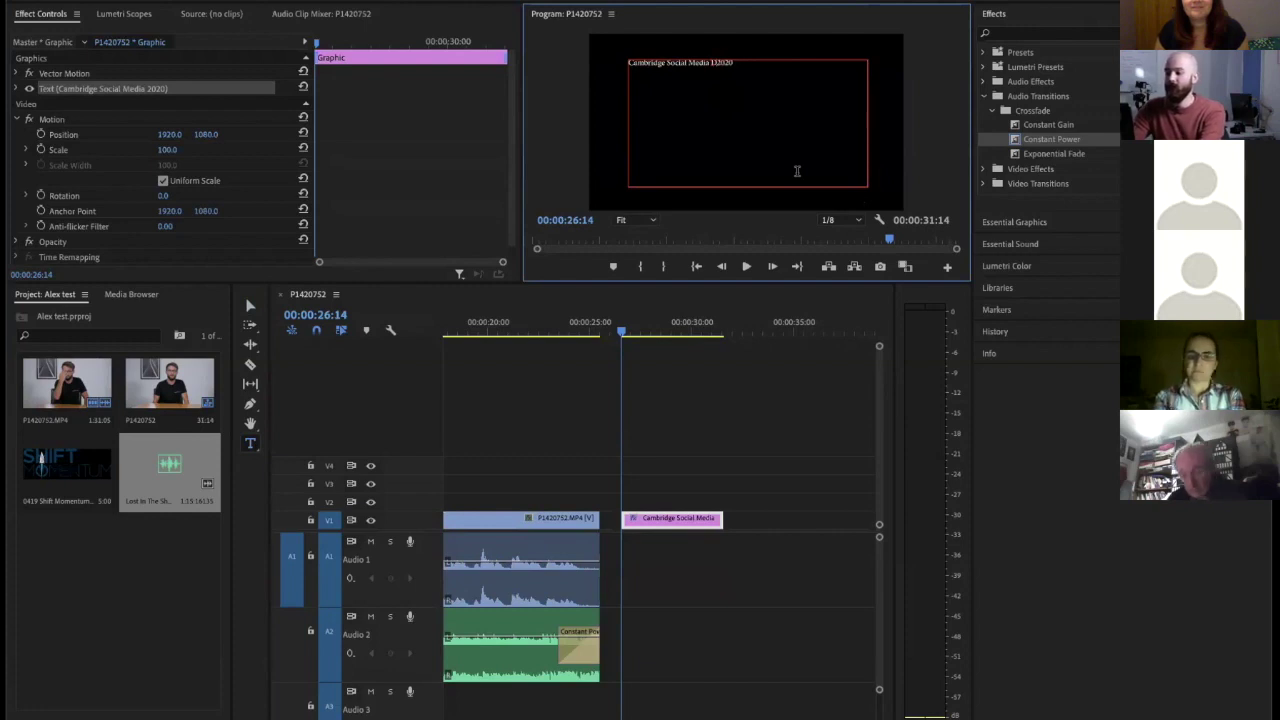
key("Return")
type("Tickets Available Now")
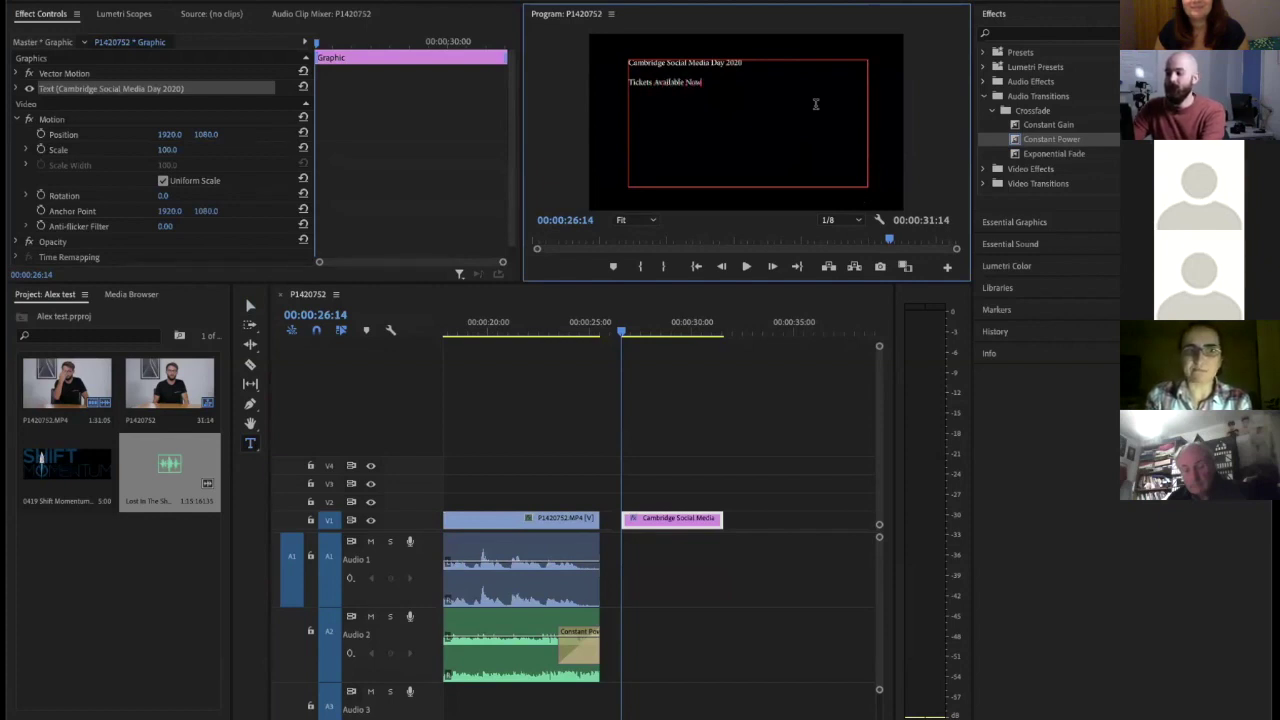
Set all of the title text to font size 284 and center-align it
key("Escape")
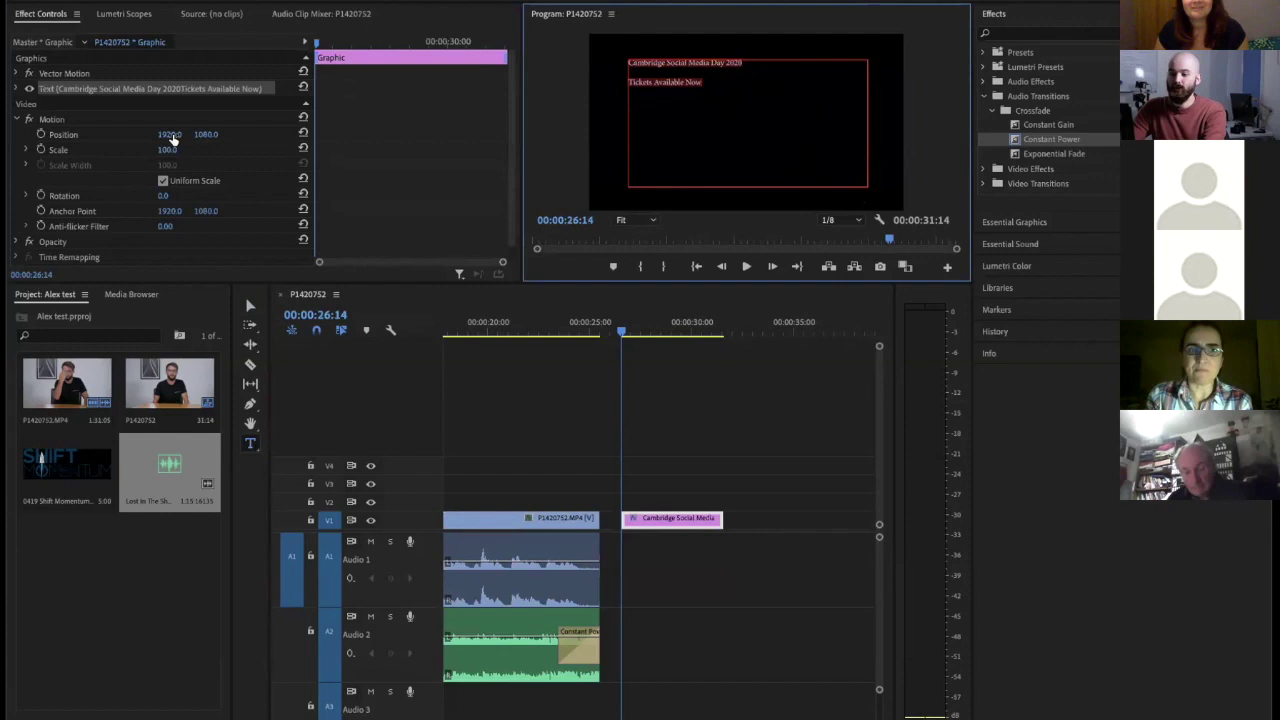
left_click(17, 89)
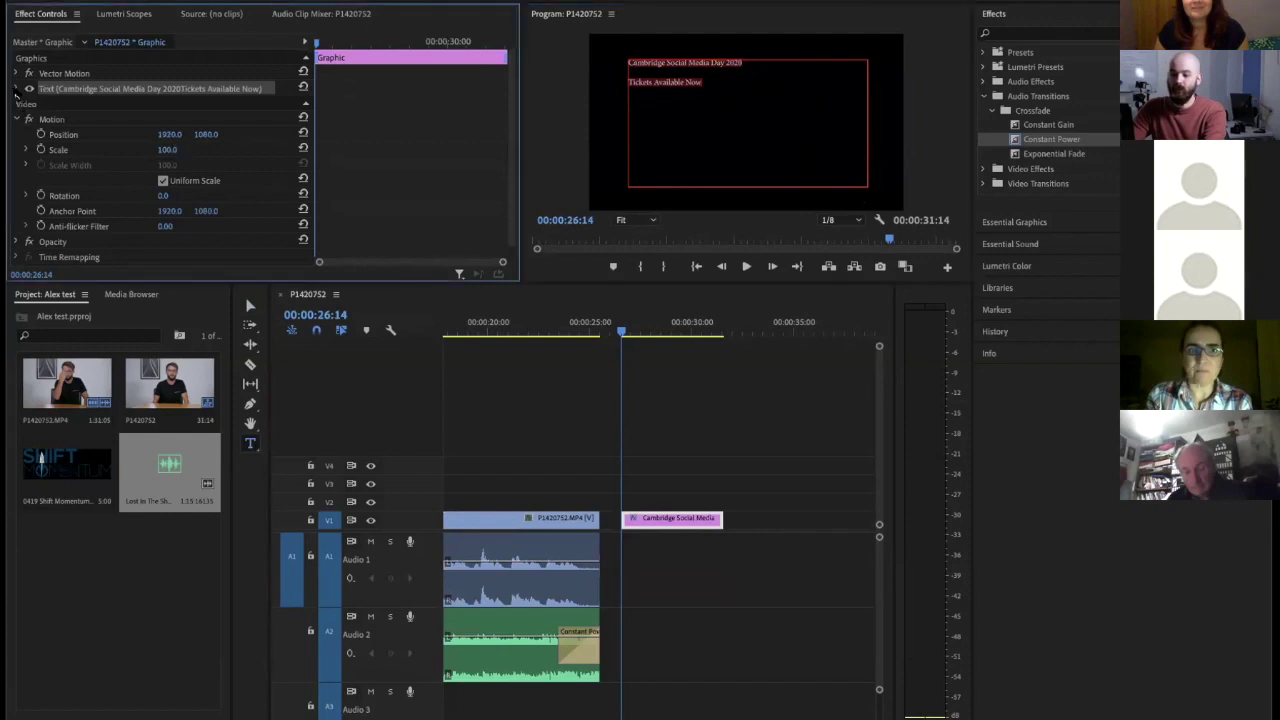
scroll(509, 113, "down", 1)
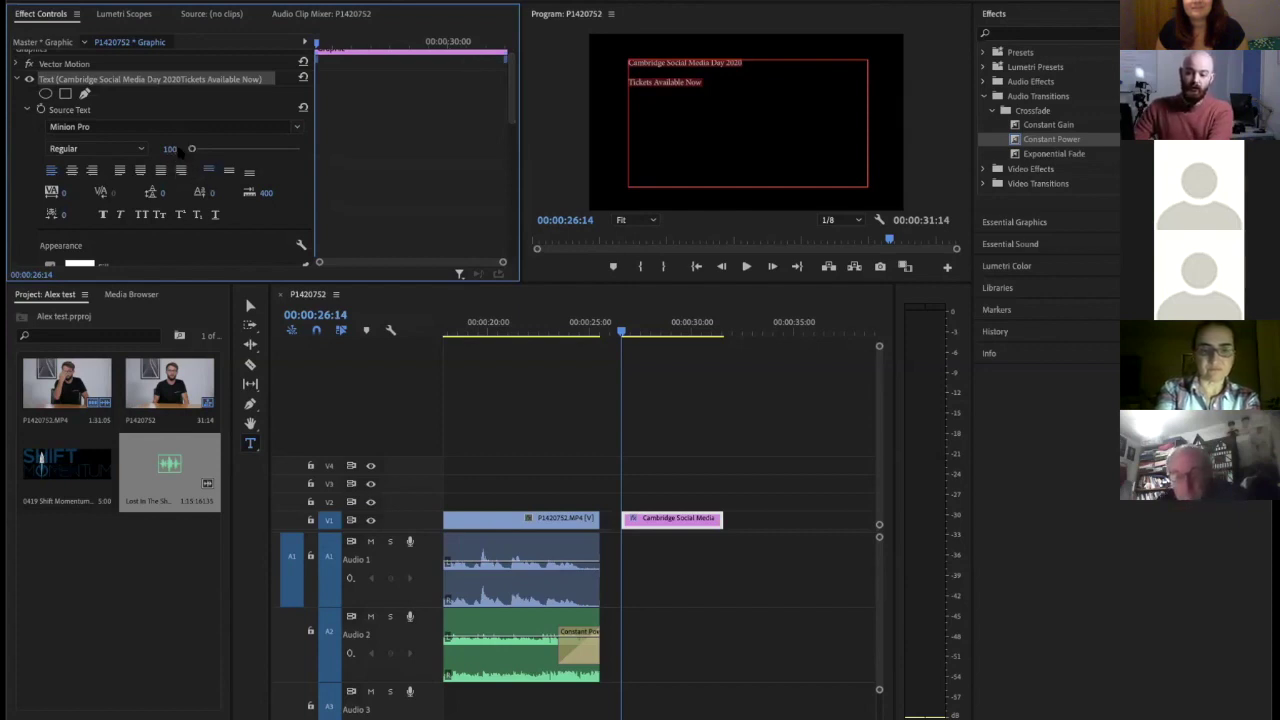
left_click_drag(192, 149, 204, 149)
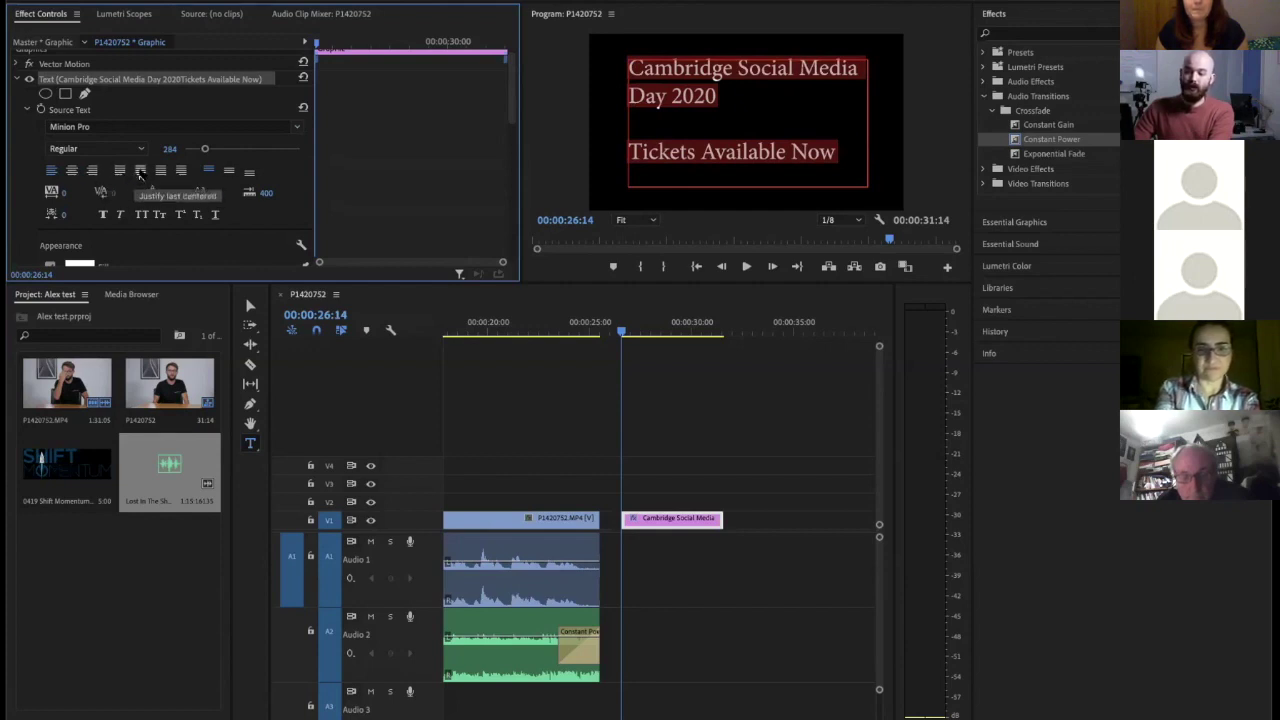
left_click(72, 171)
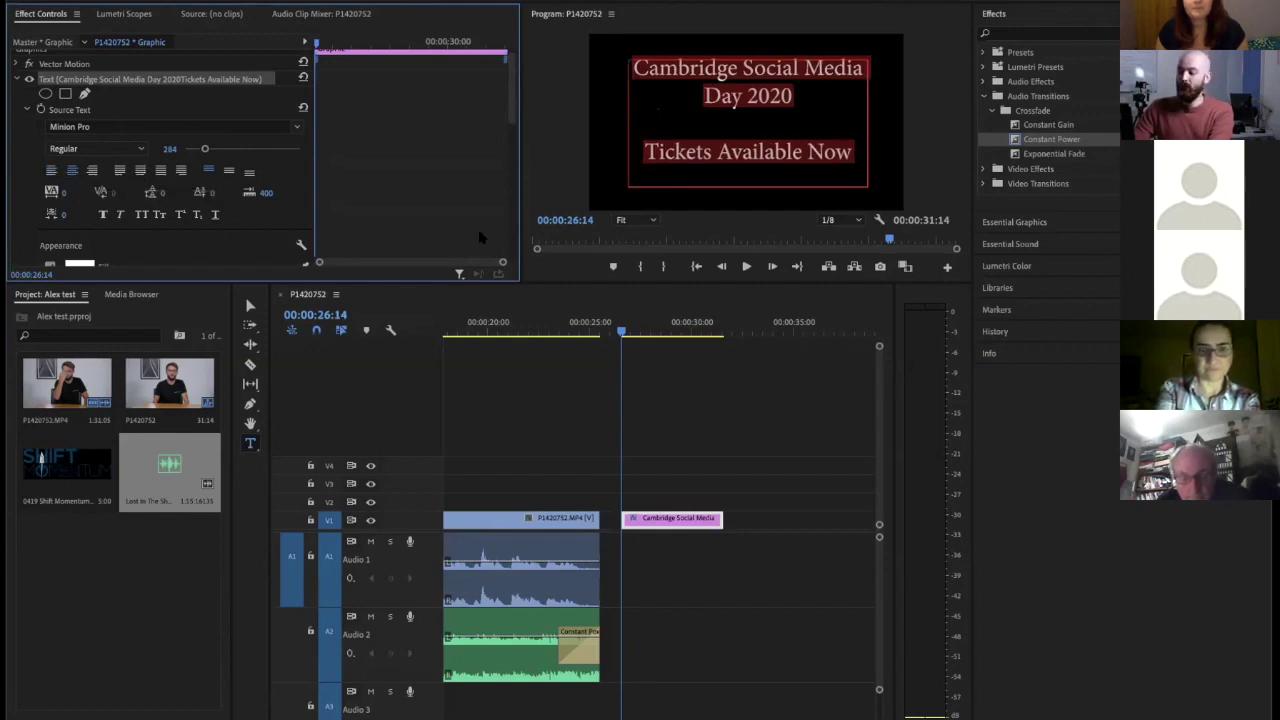
left_click(818, 594)
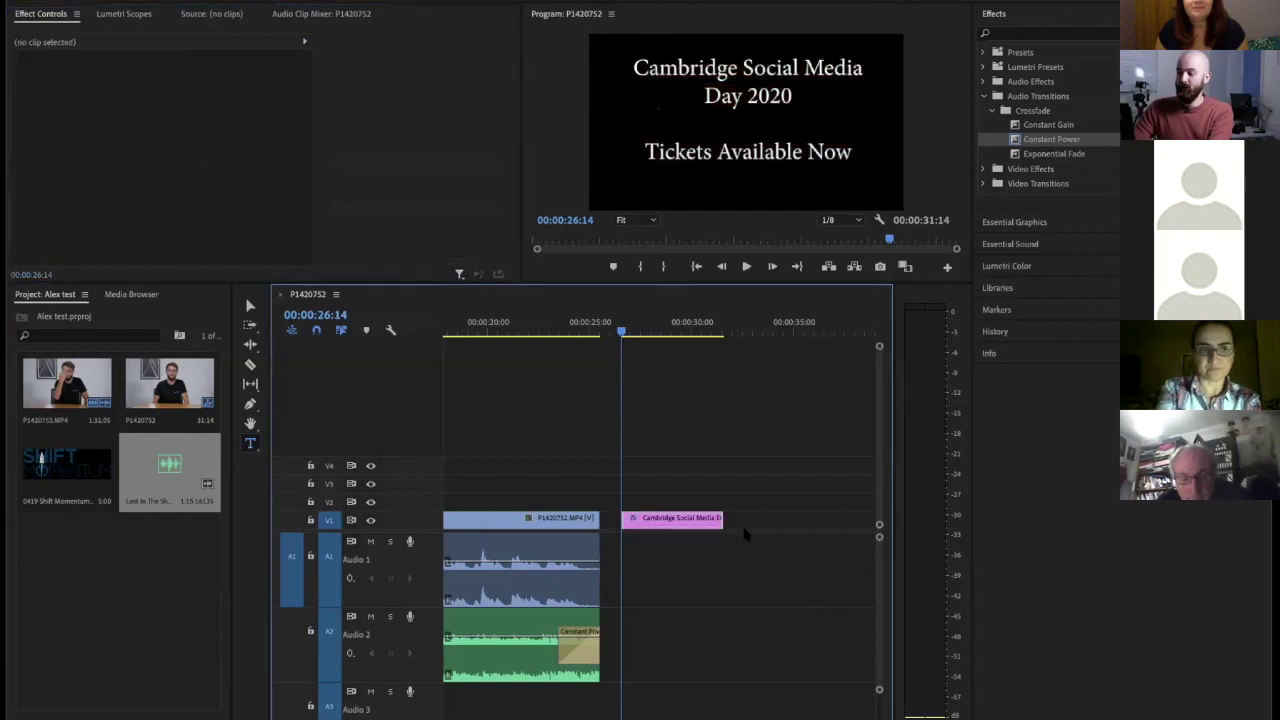
Lower the title graphic in the frame with its Motion position so the text sits vertically centred
left_click(686, 518)
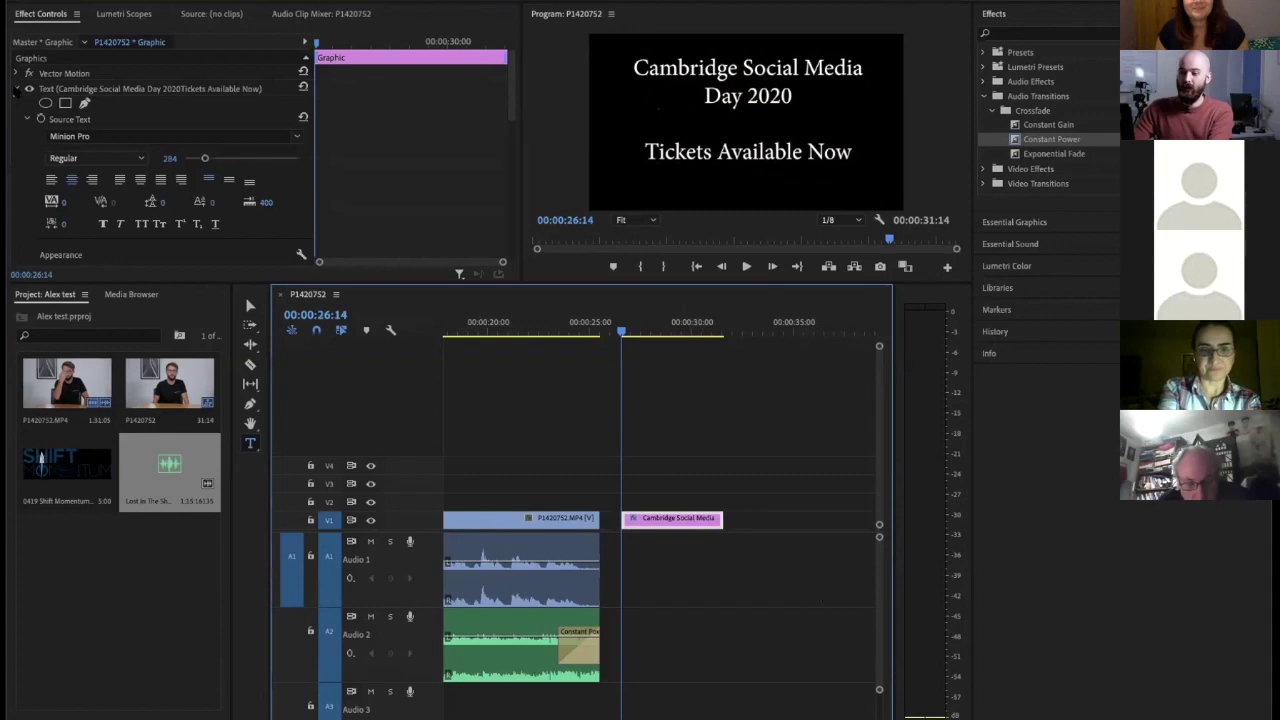
left_click(17, 88)
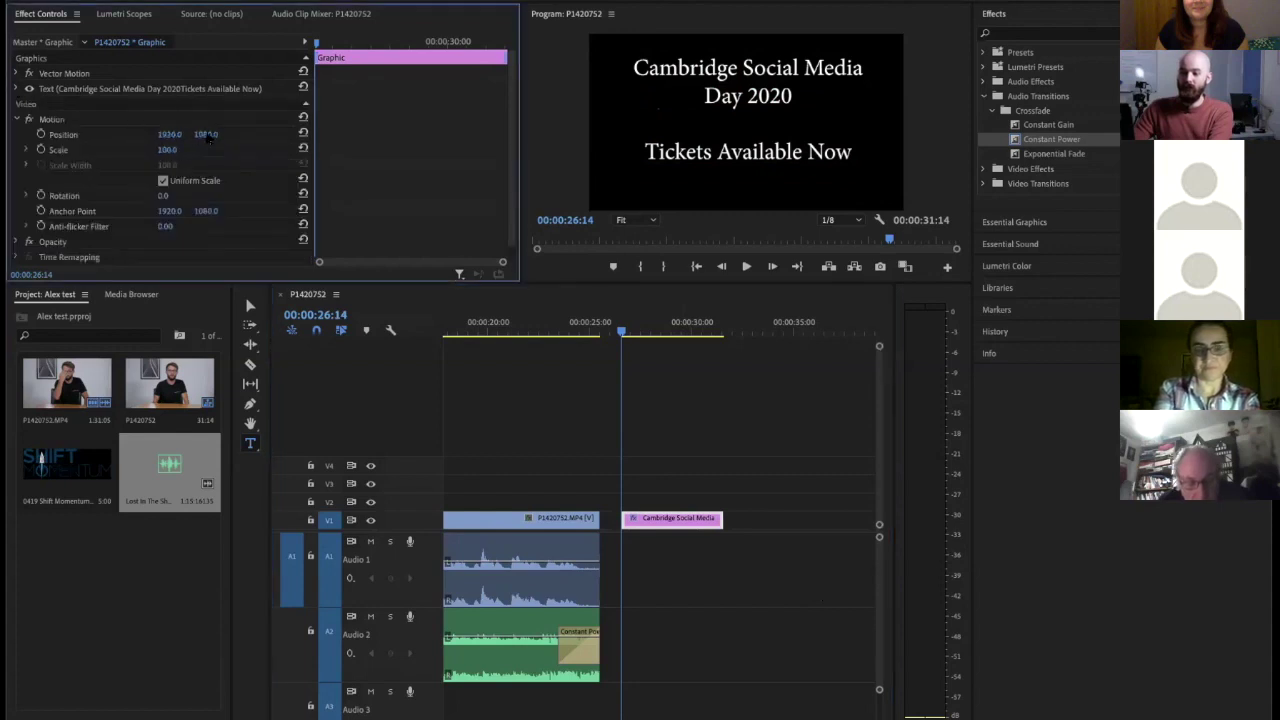
left_click_drag(205, 141, 381, 141)
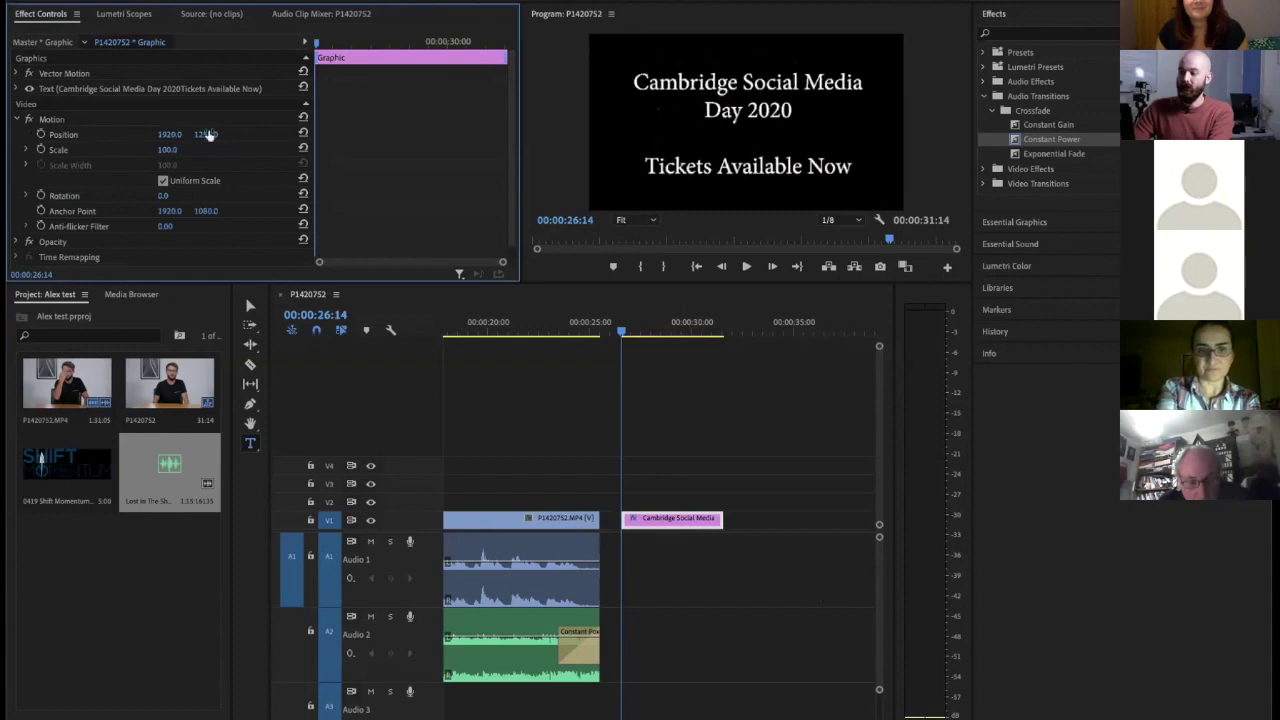
Close the gap on V1 between the P1420752.MP4 clip and the title graphic
left_click(643, 446)
key("=")
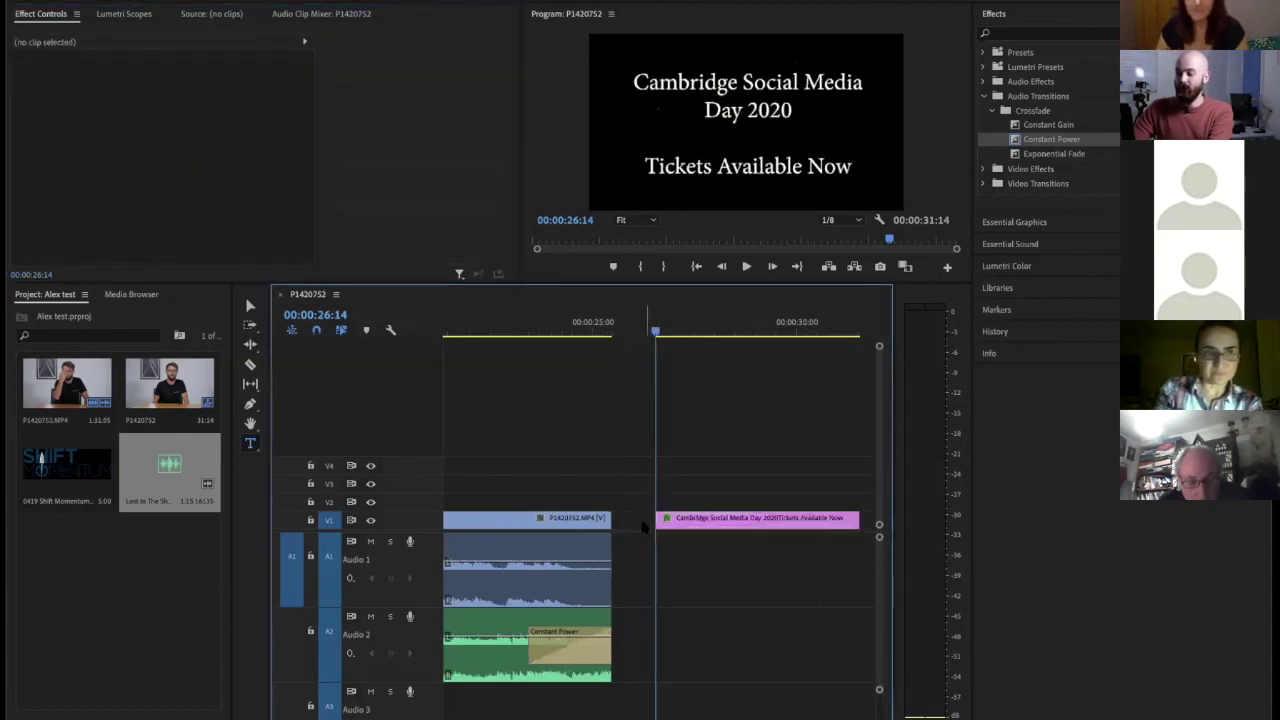
key("minus")
key("minus")
key("minus")
Place the 0419 Shift Momentum logo on V1 shortly after the end of the title graphic
left_click(692, 329)
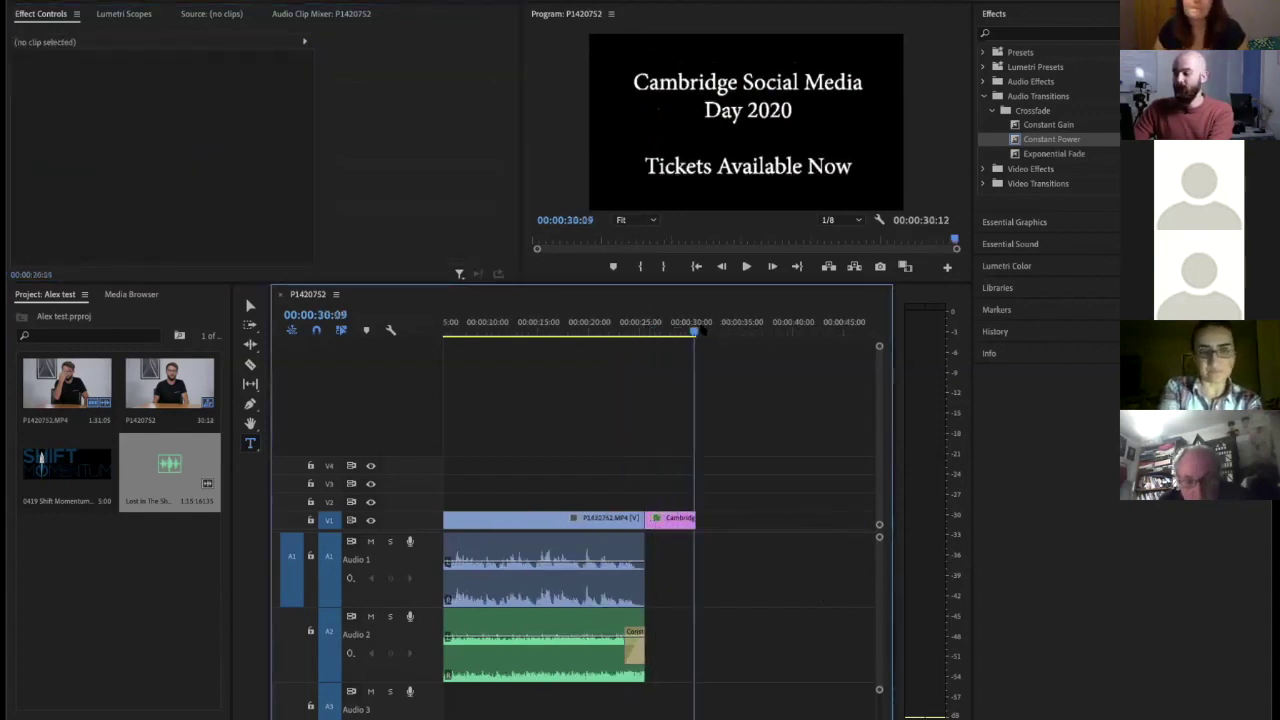
key("=")
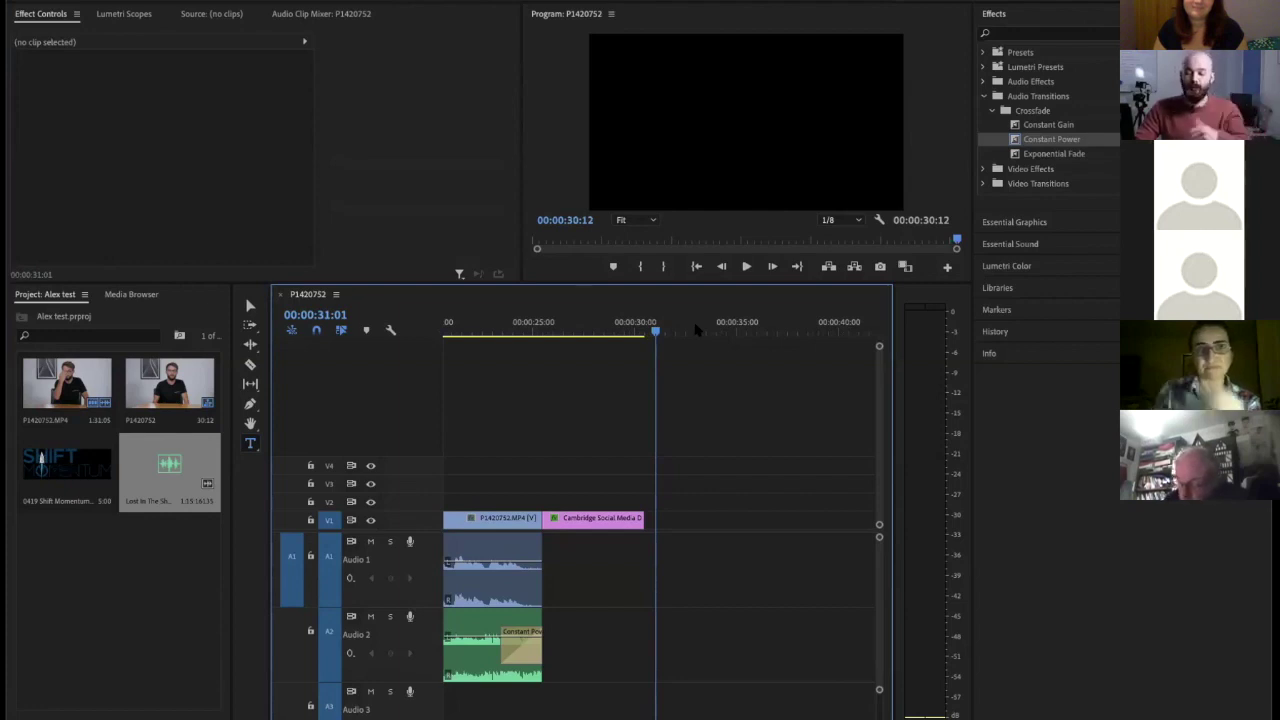
left_click_drag(588, 334, 644, 331)
left_click(68, 642)
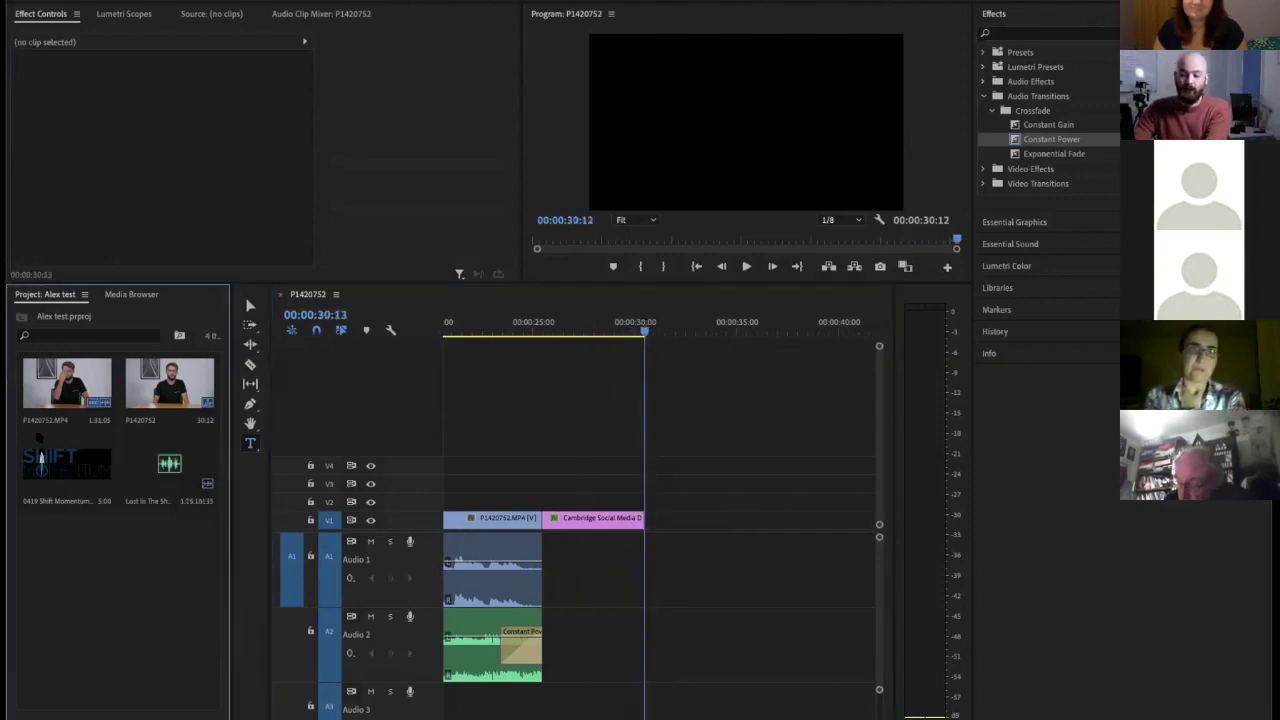
left_click_drag(42, 458, 662, 526)
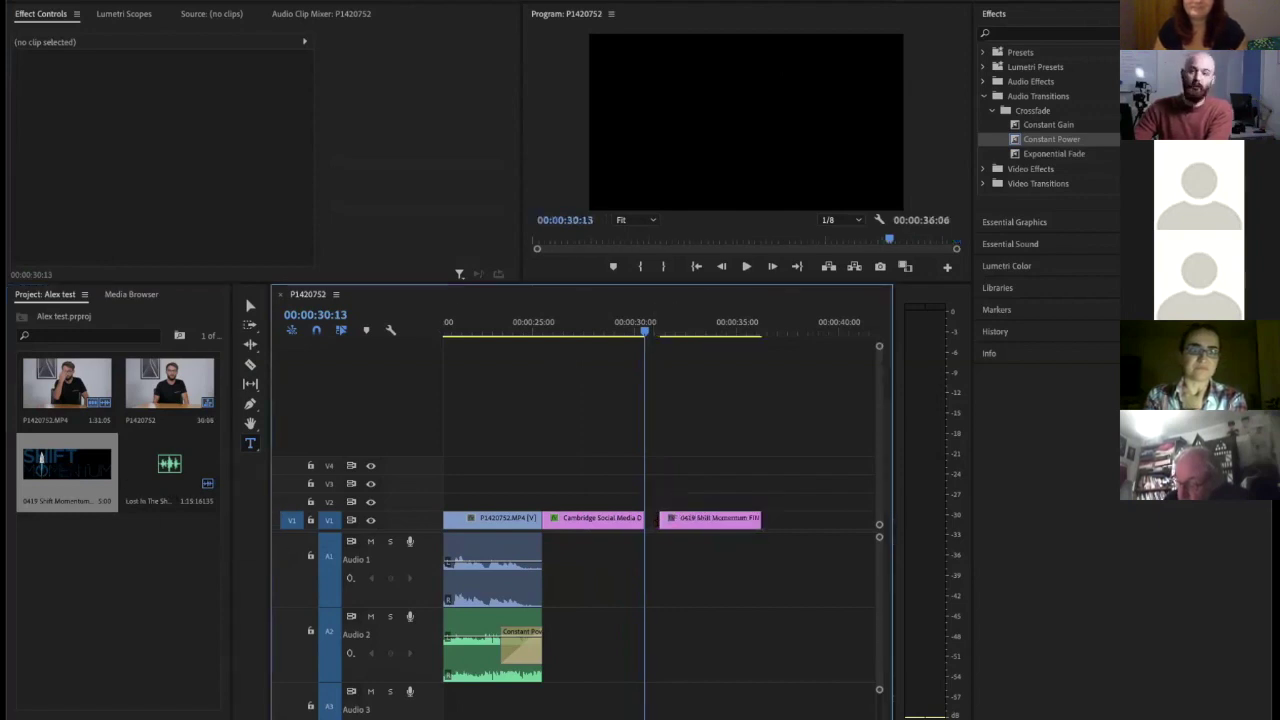
Show the Shift Momentum logo at 00:00:32:15 and move its clip from V1 up to track V2
left_click(697, 520)
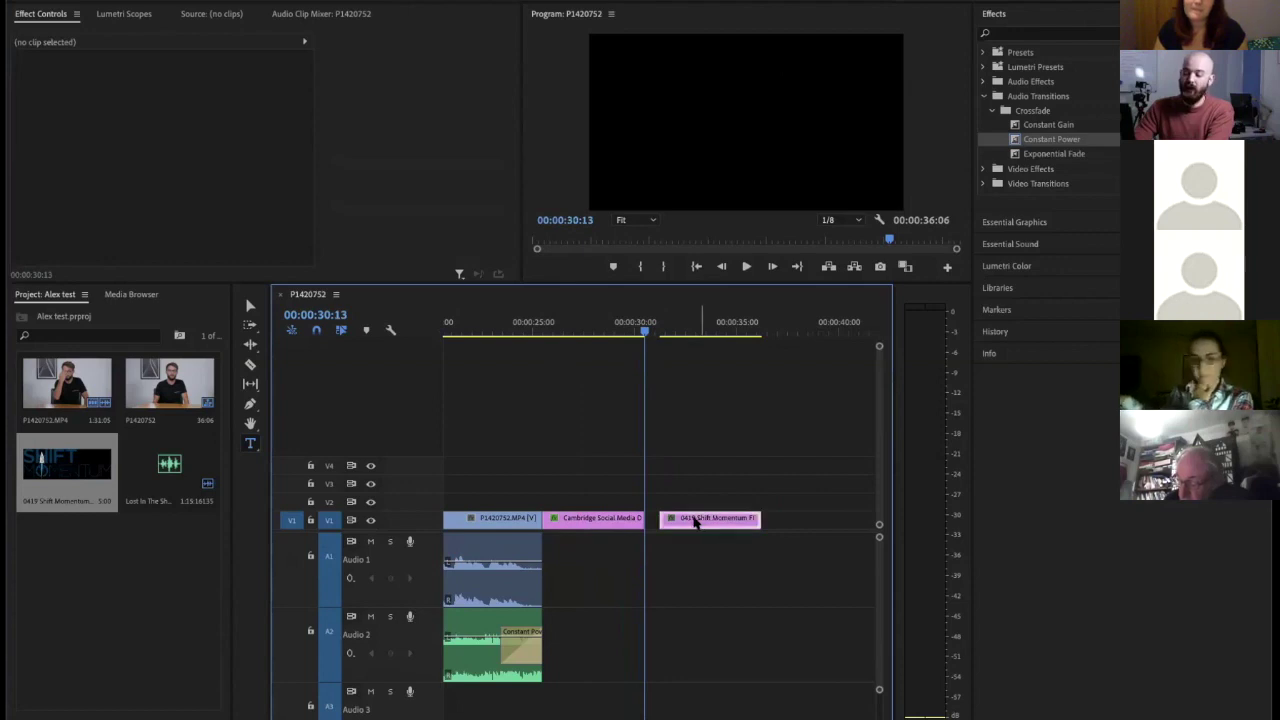
left_click(686, 322)
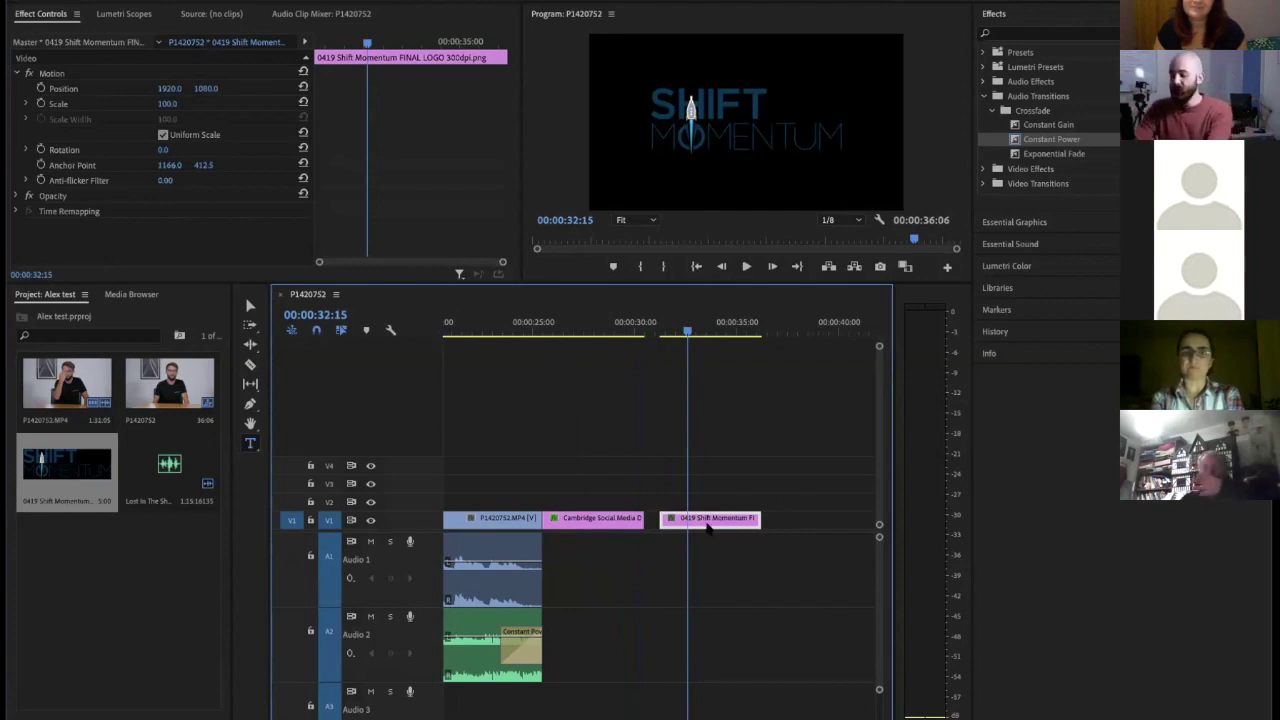
left_click_drag(714, 524, 708, 510)
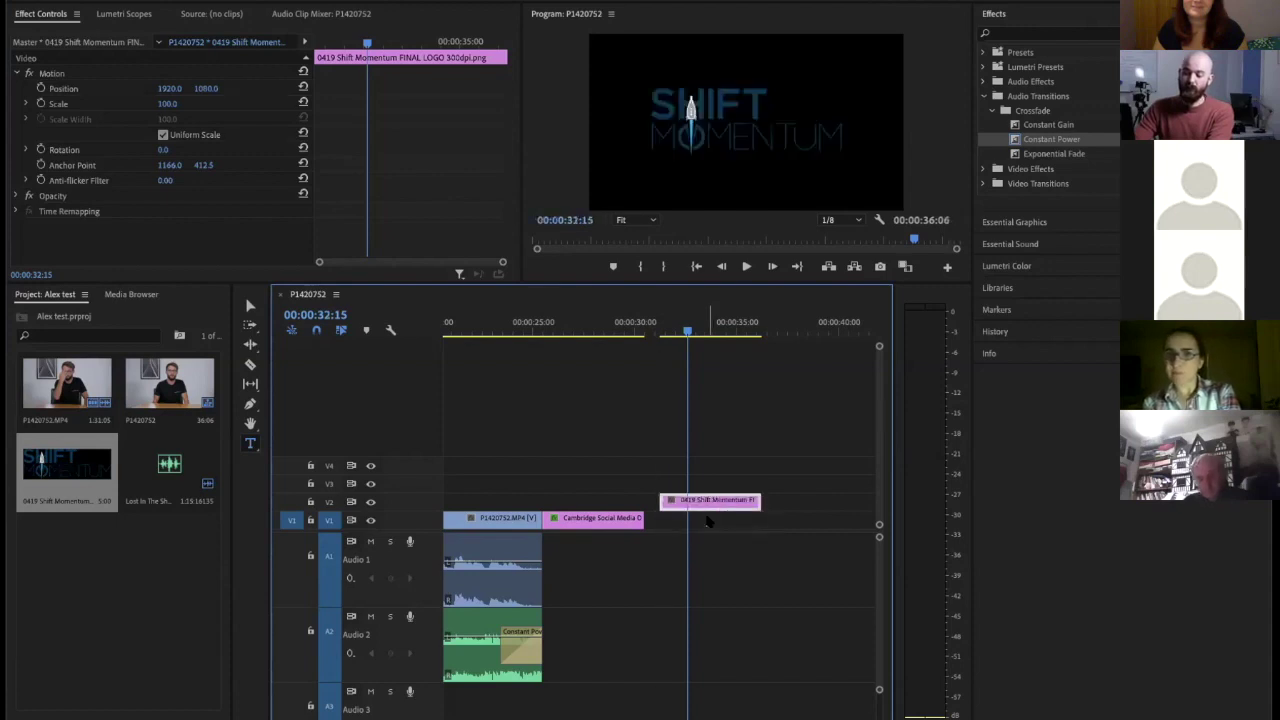
left_click(706, 525)
left_click(250, 530)
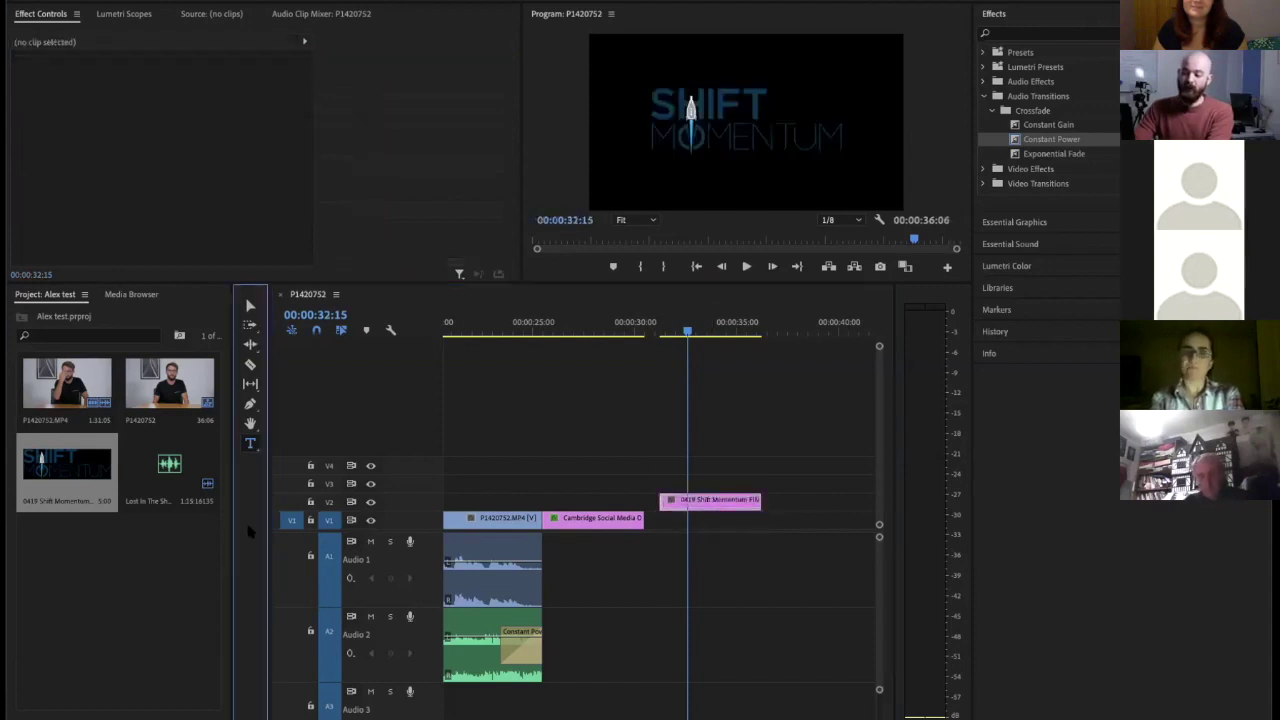
Create a white 3840 x 2160 colour matte at 25 fps in the project, named Color Matte
left_click(157, 655)
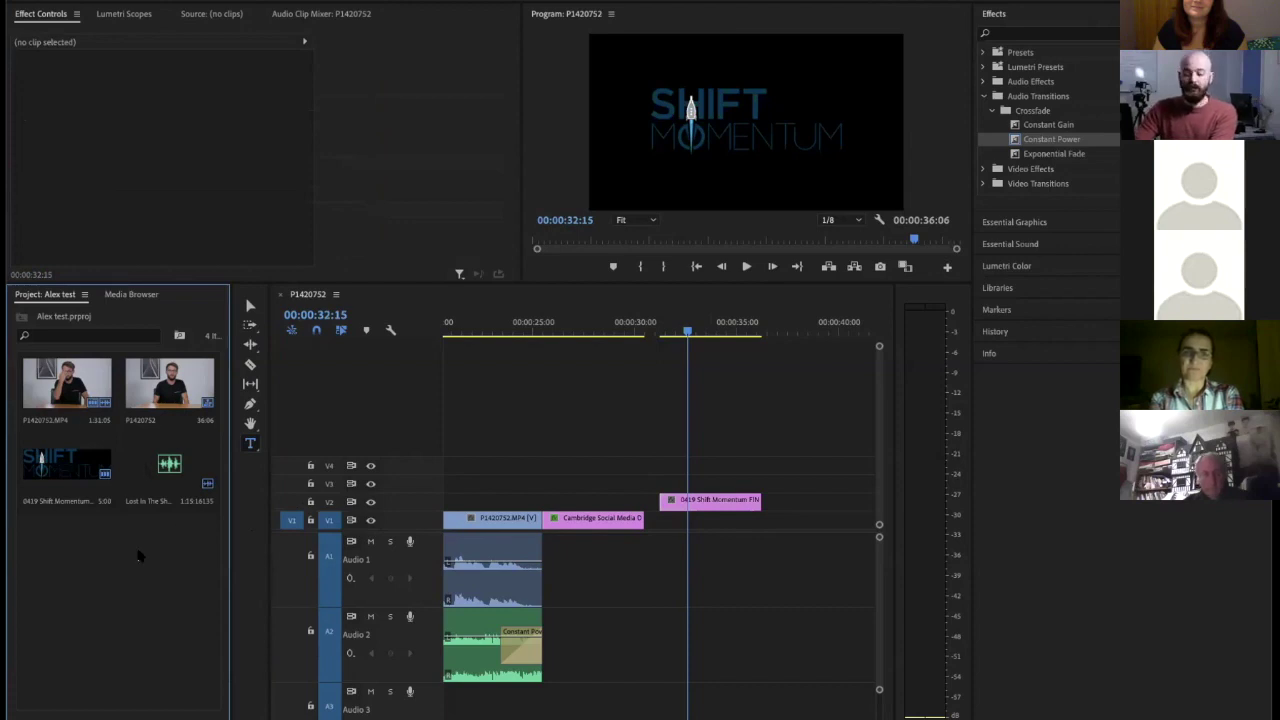
right_click(91, 624)
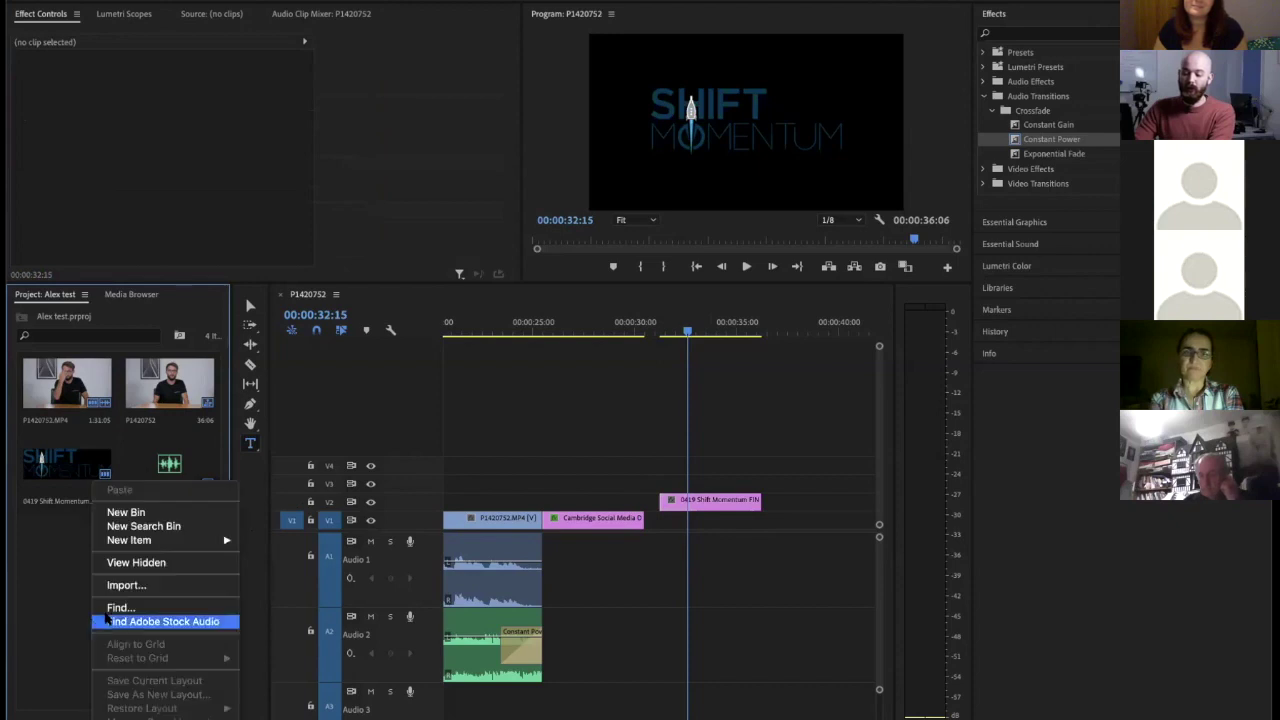
mouse_move(110, 541)
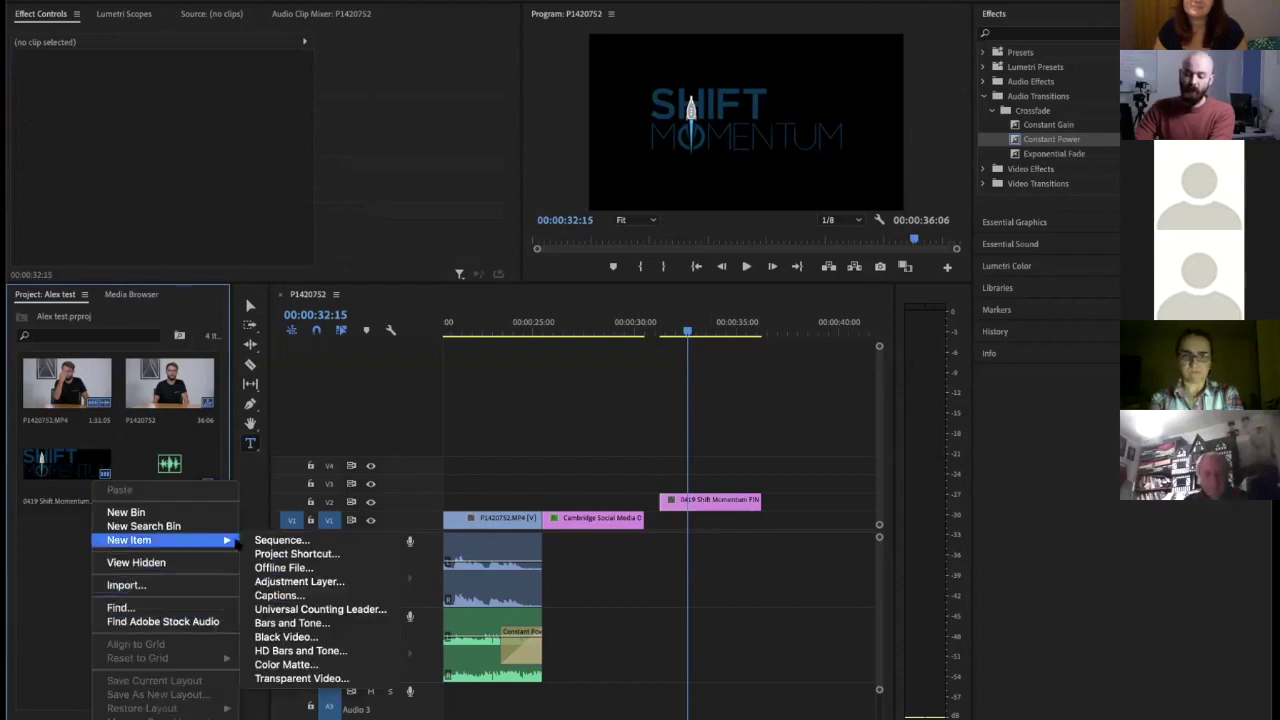
left_click(286, 665)
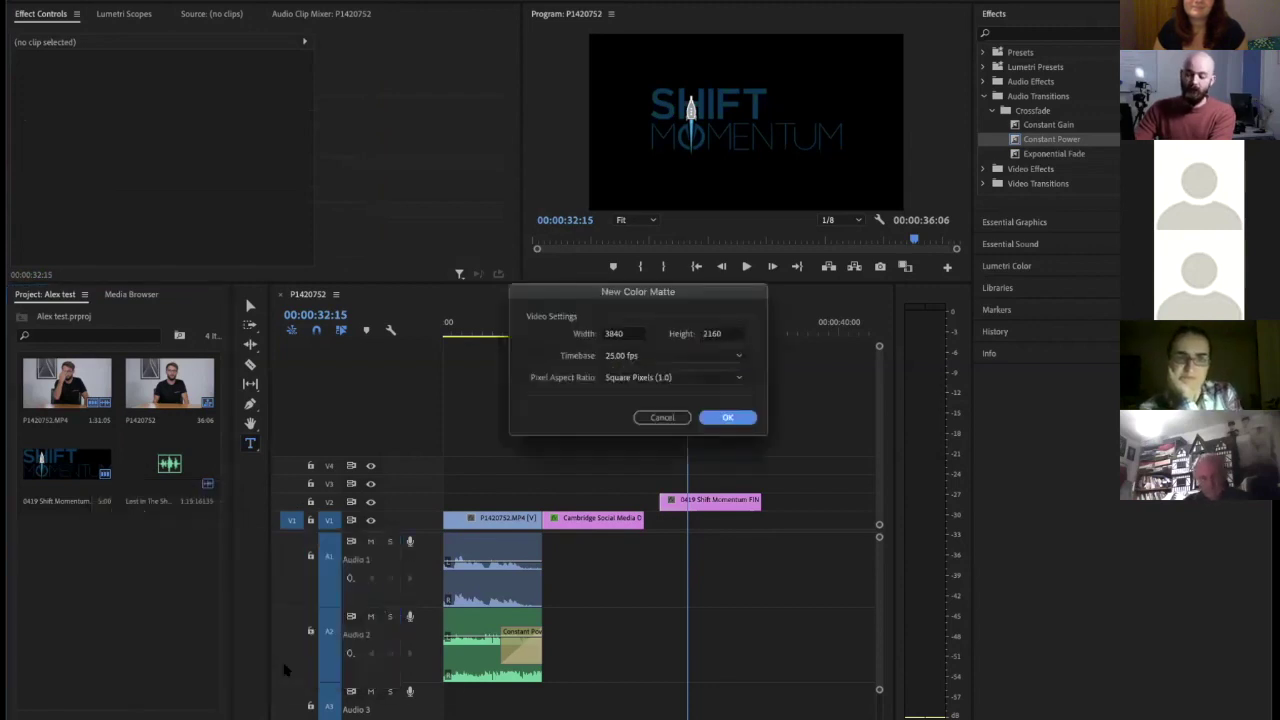
left_click(727, 418)
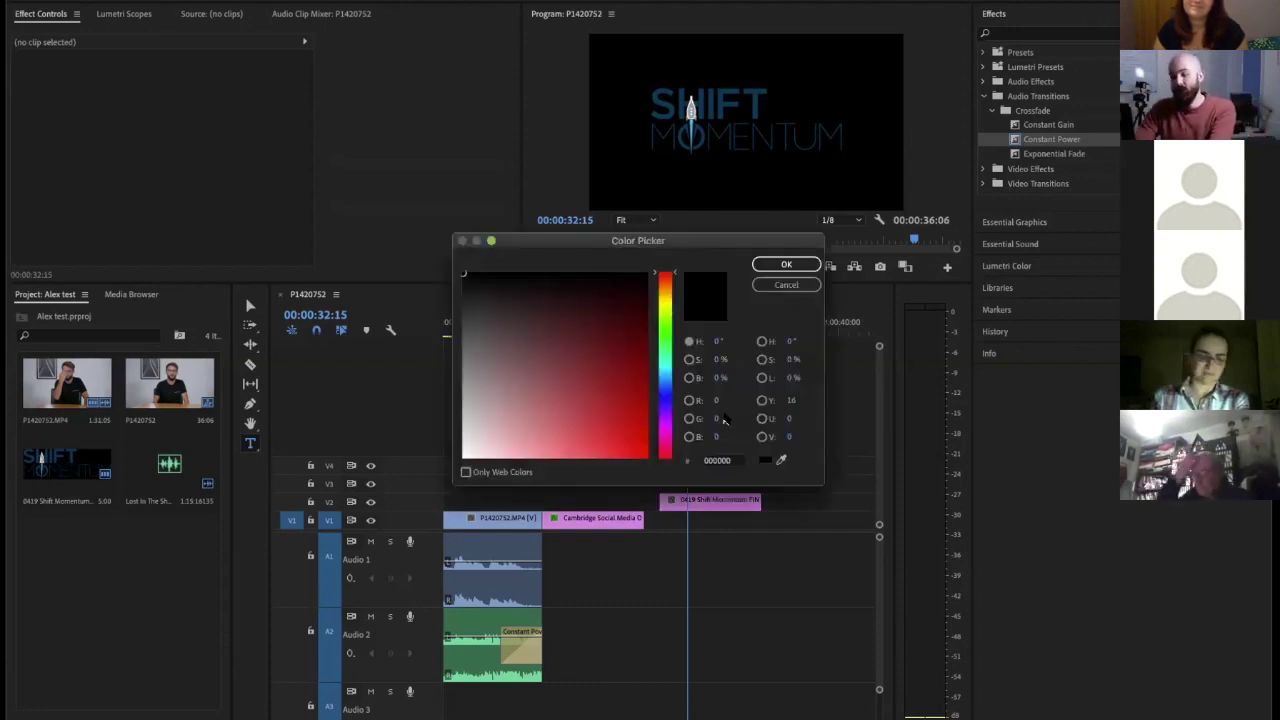
mouse_move(551, 357)
left_mouse_down()
mouse_move(600, 343)
mouse_move(500, 366)
mouse_move(471, 429)
mouse_move(362, 490)
left_mouse_up()
left_click(786, 264)
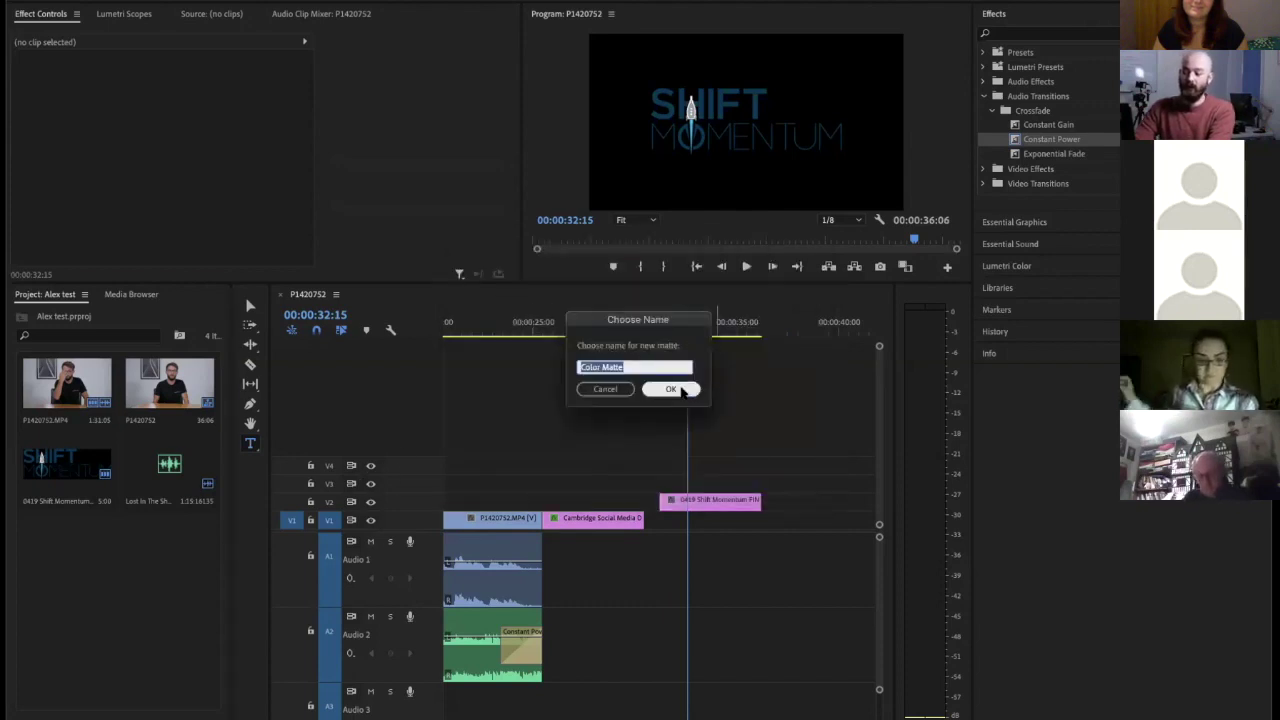
left_click(670, 389)
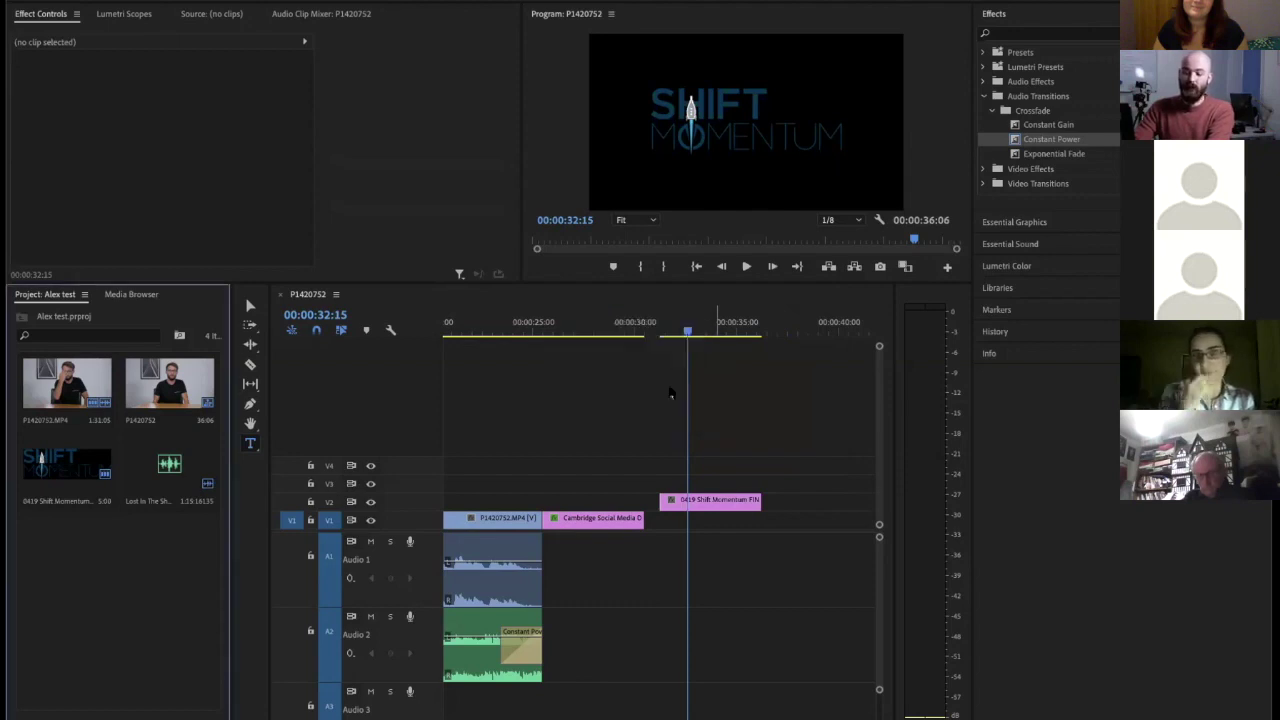
Place the white Color Matte on V1 directly after the title graphic, beneath the logo, and extend its end to 00:00:37:02
left_click_drag(58, 549, 650, 519)
left_click(727, 527)
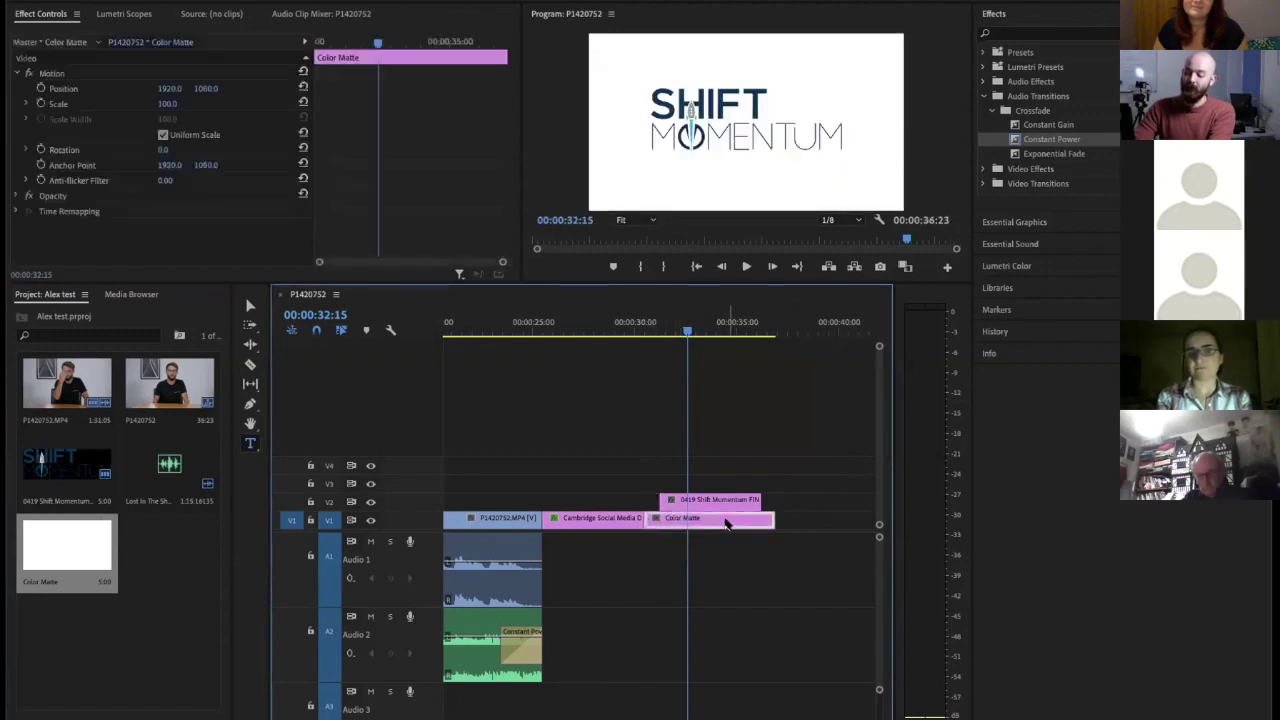
left_click_drag(775, 520, 782, 521)
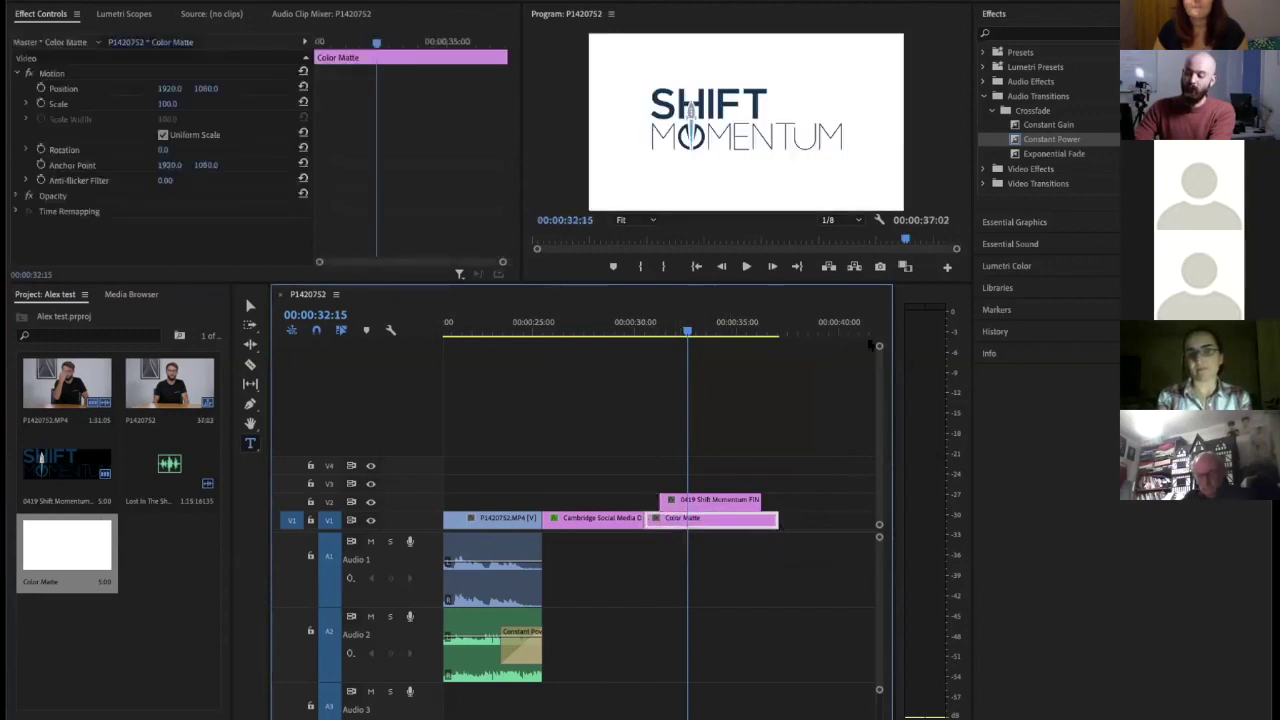
Add a Cross Dissolve between the title graphic and the Color Matte, and another at the end of the matte
left_click(984, 96)
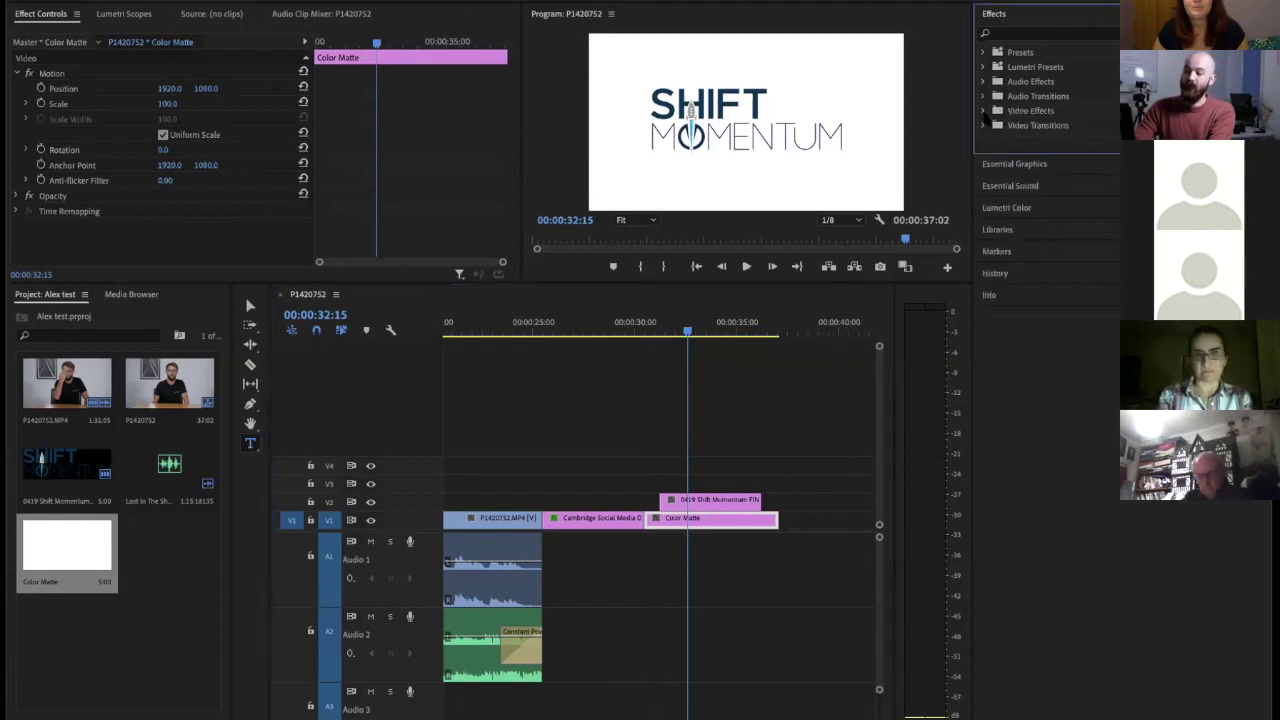
left_click(984, 111)
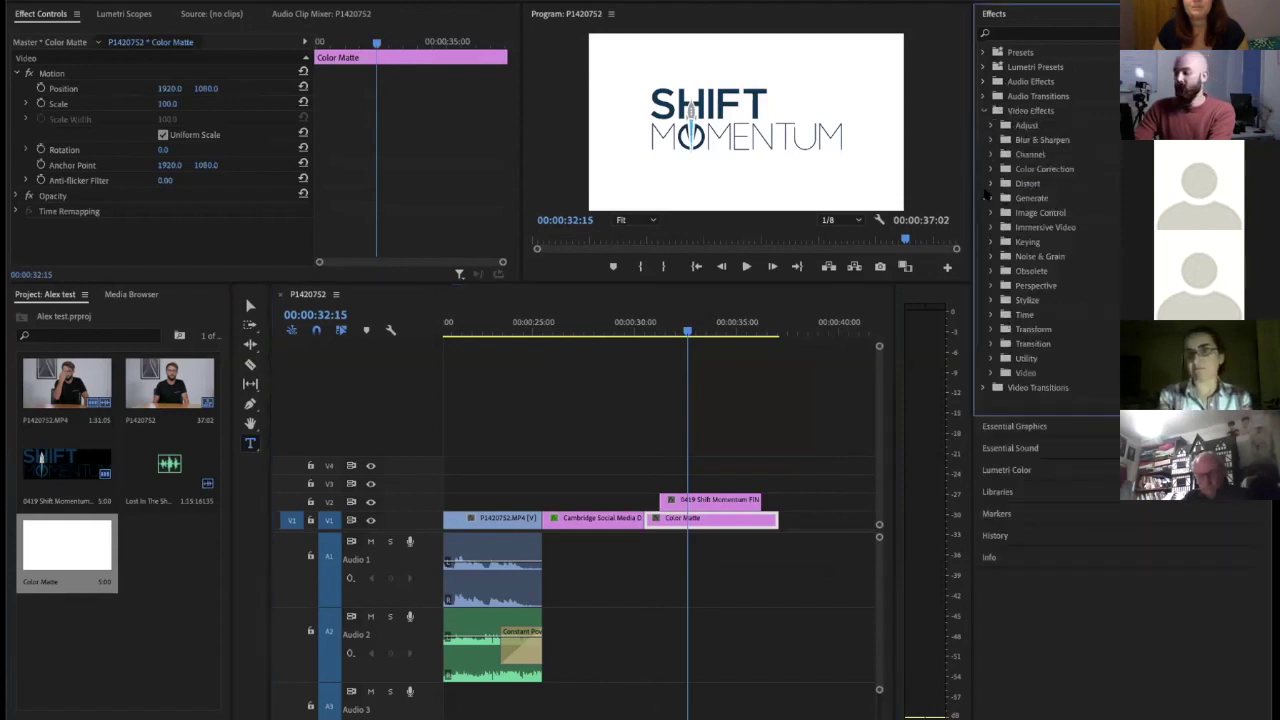
left_click(985, 111)
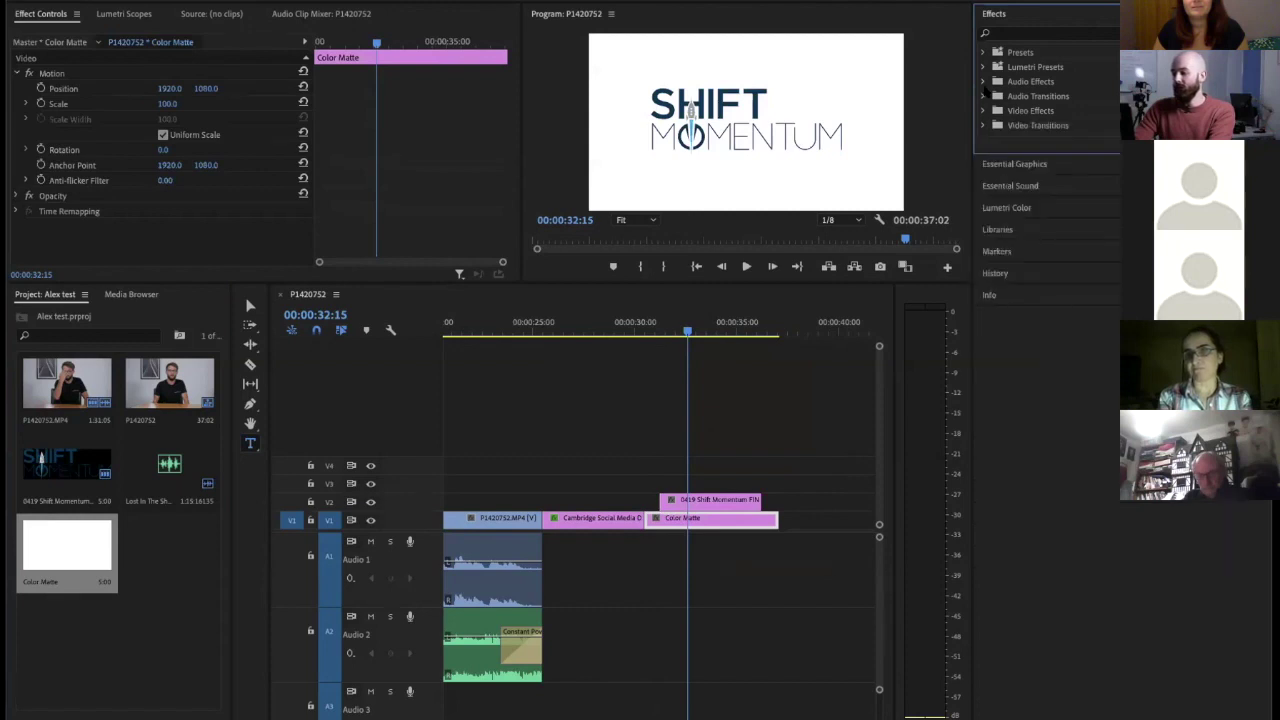
left_click(985, 126)
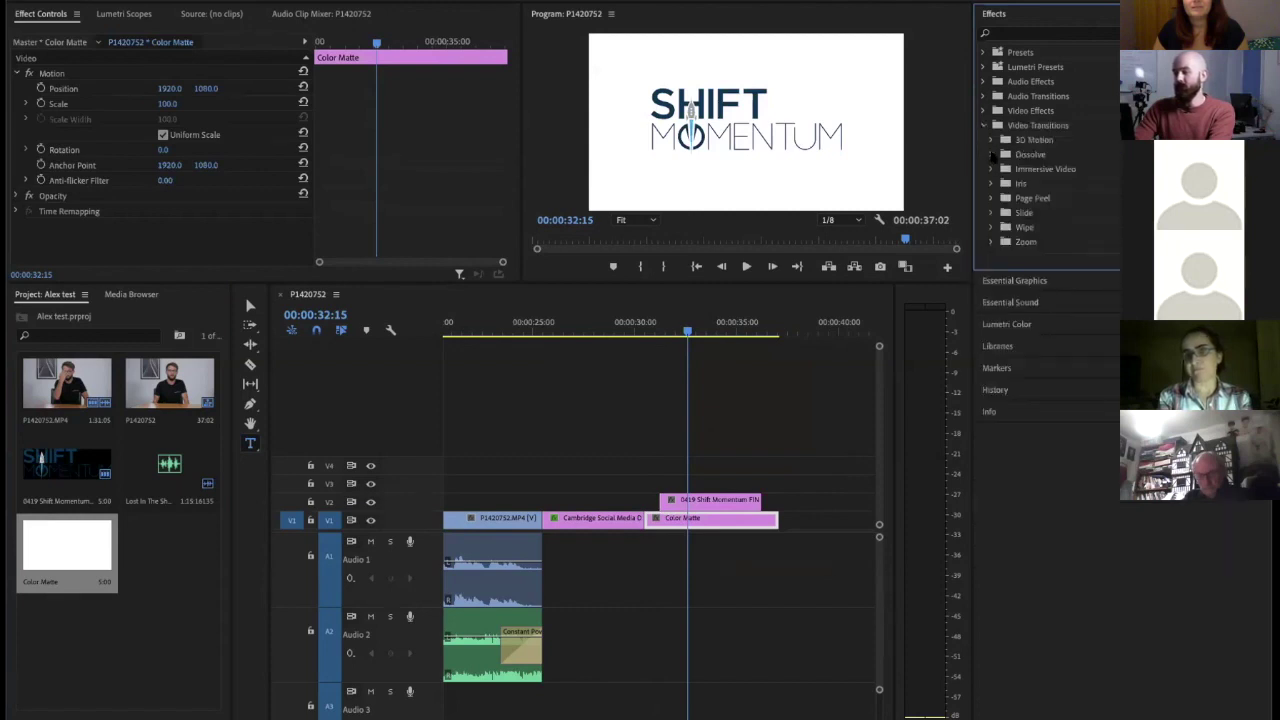
left_click(991, 154)
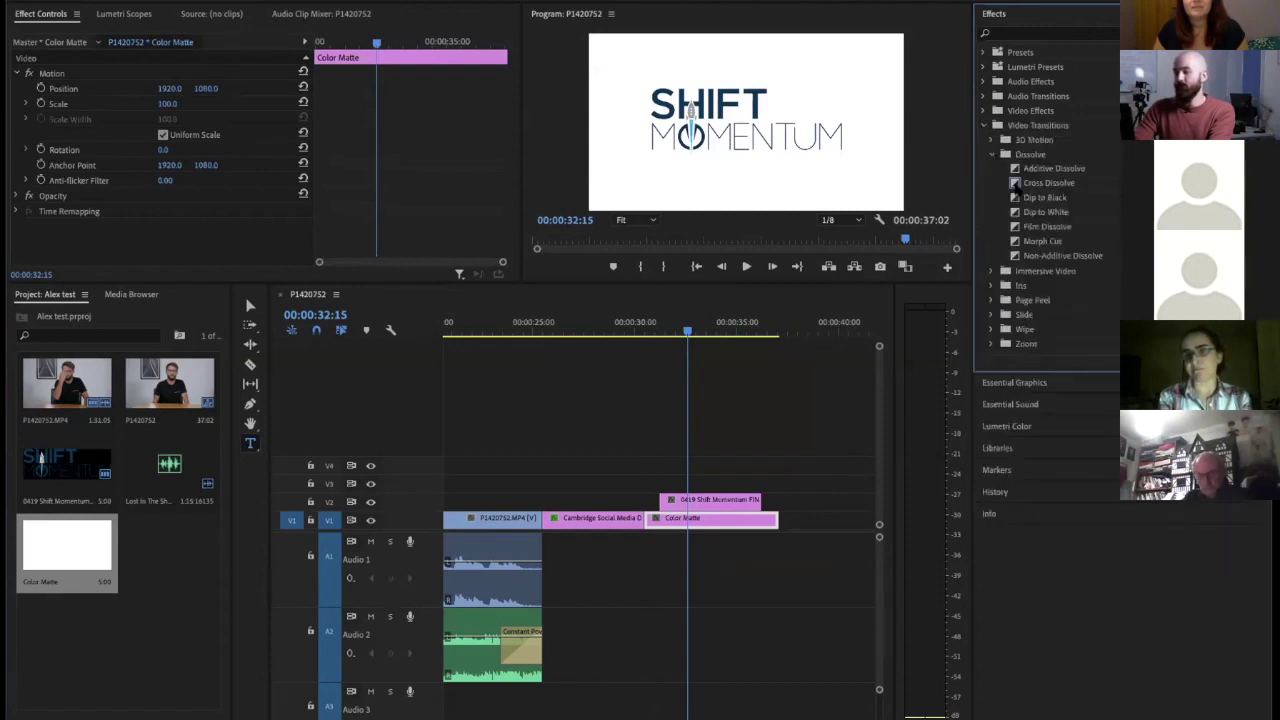
left_click_drag(1016, 183, 652, 522)
left_click_drag(652, 523, 650, 521)
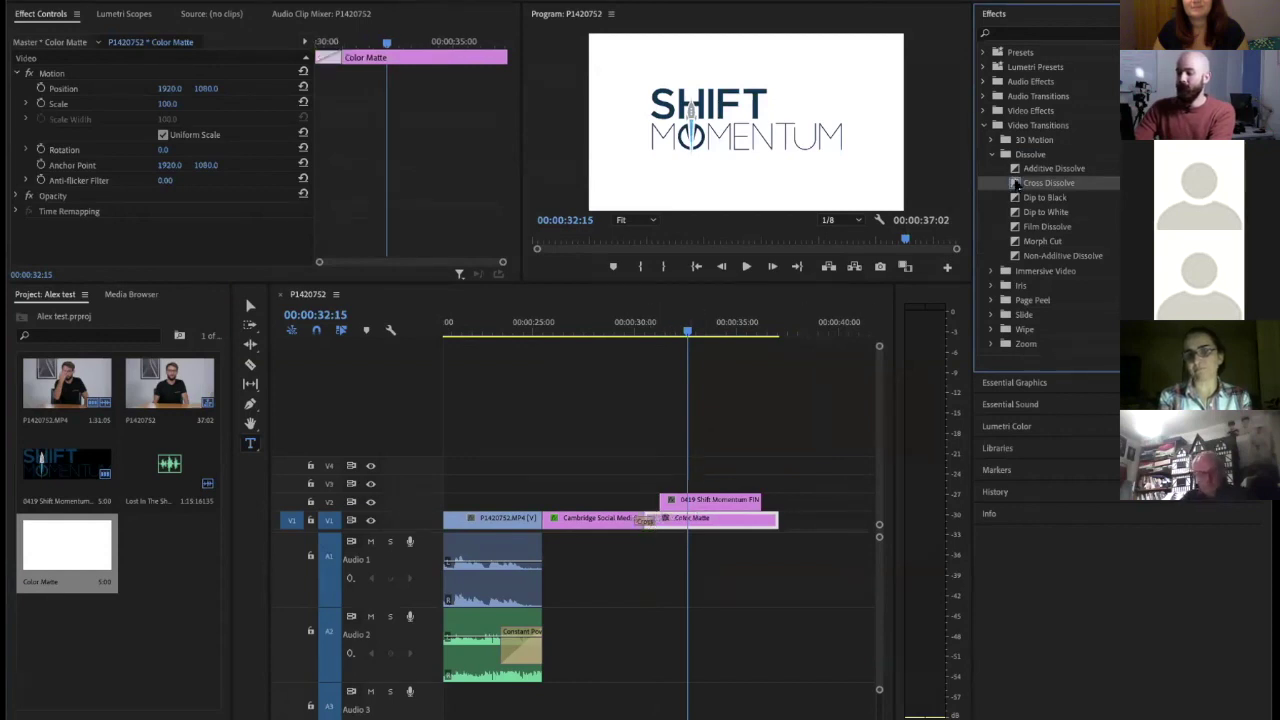
left_click_drag(1017, 183, 771, 520)
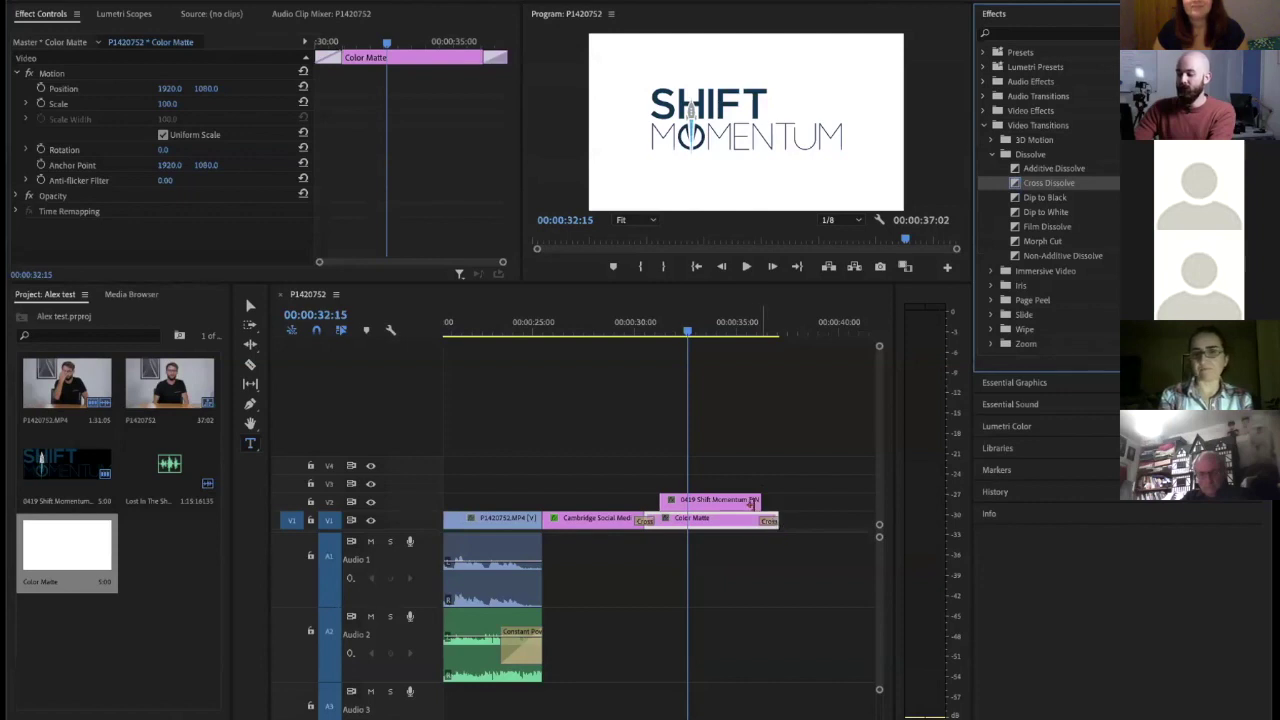
Add a Cross Dissolve to both the end and the start of the Shift Momentum logo clip on V2
left_click(750, 501)
left_click_drag(1015, 181, 758, 505)
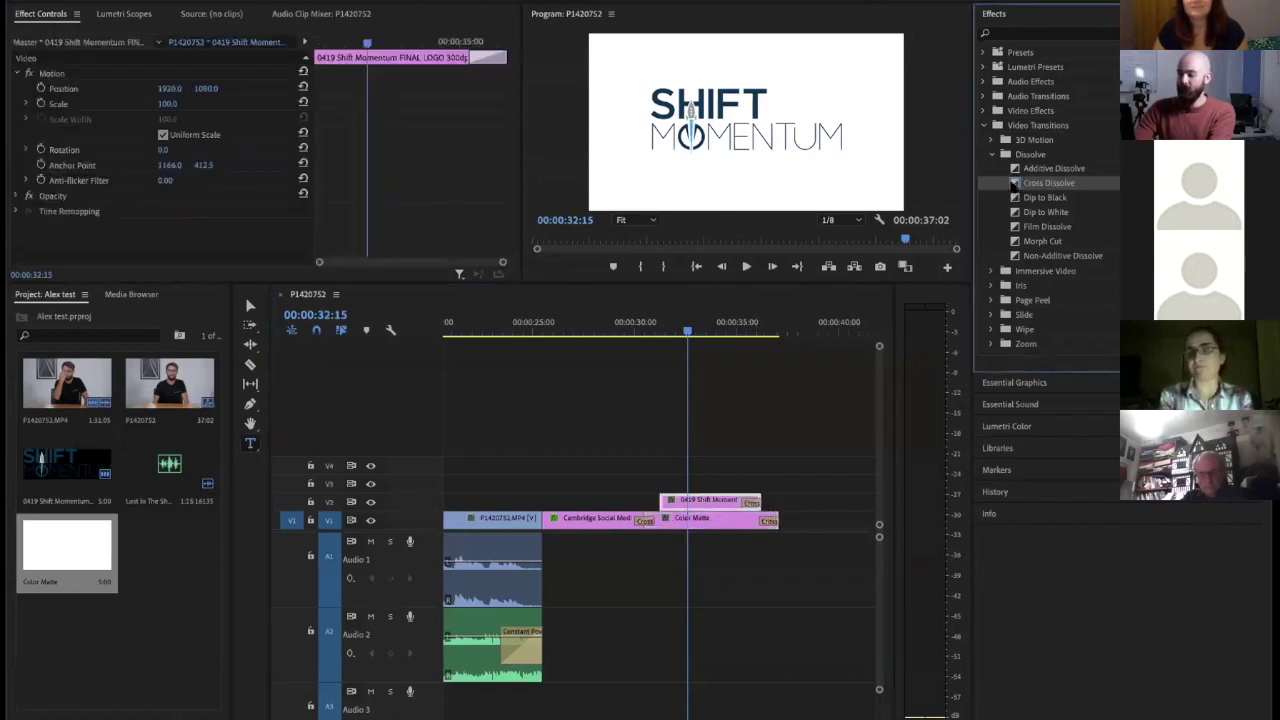
left_click_drag(654, 503, 667, 508)
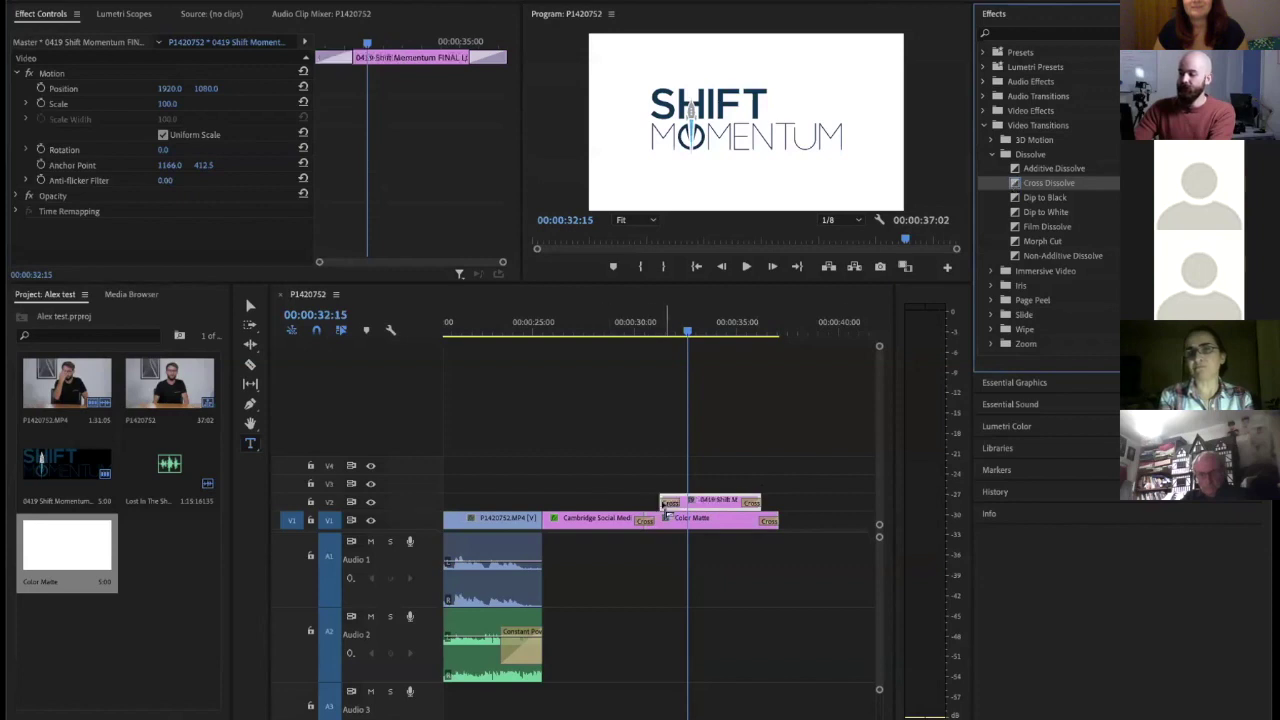
Play the closing section from the end of the title graphic to check the dissolves on the matte and logo
left_click(637, 333)
key("space")
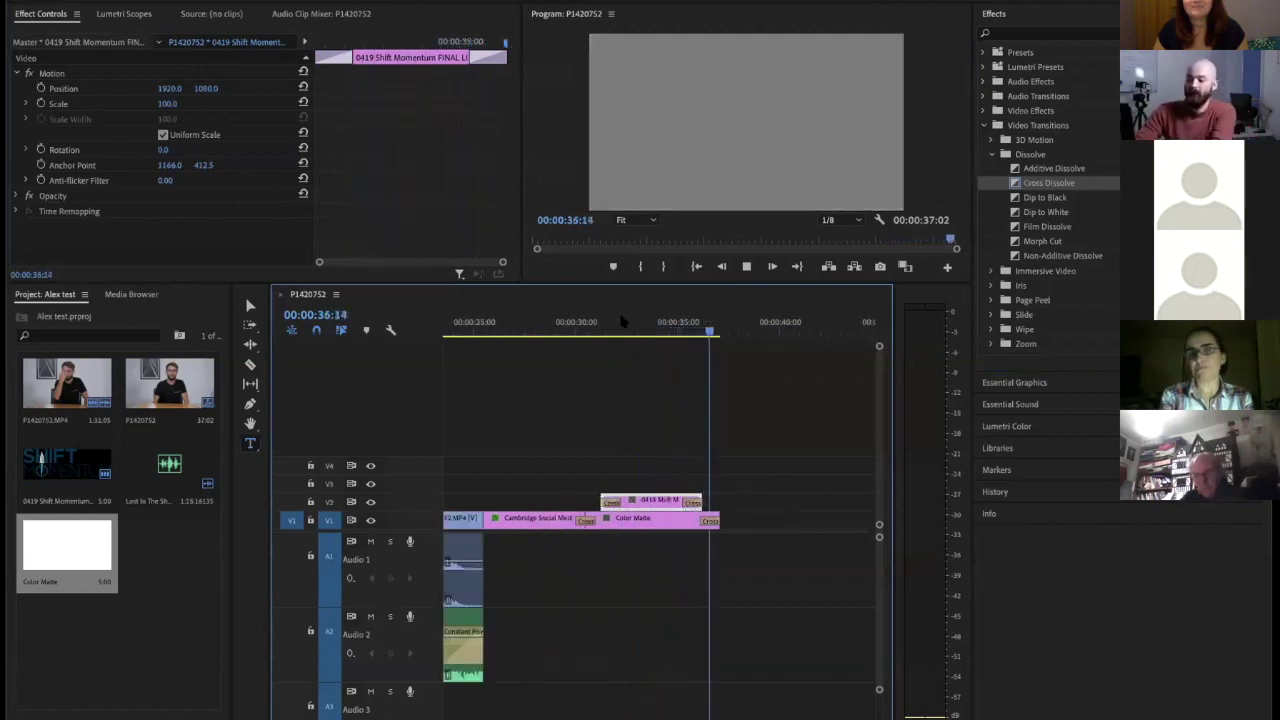
key("minus")
key("minus")
key("minus")
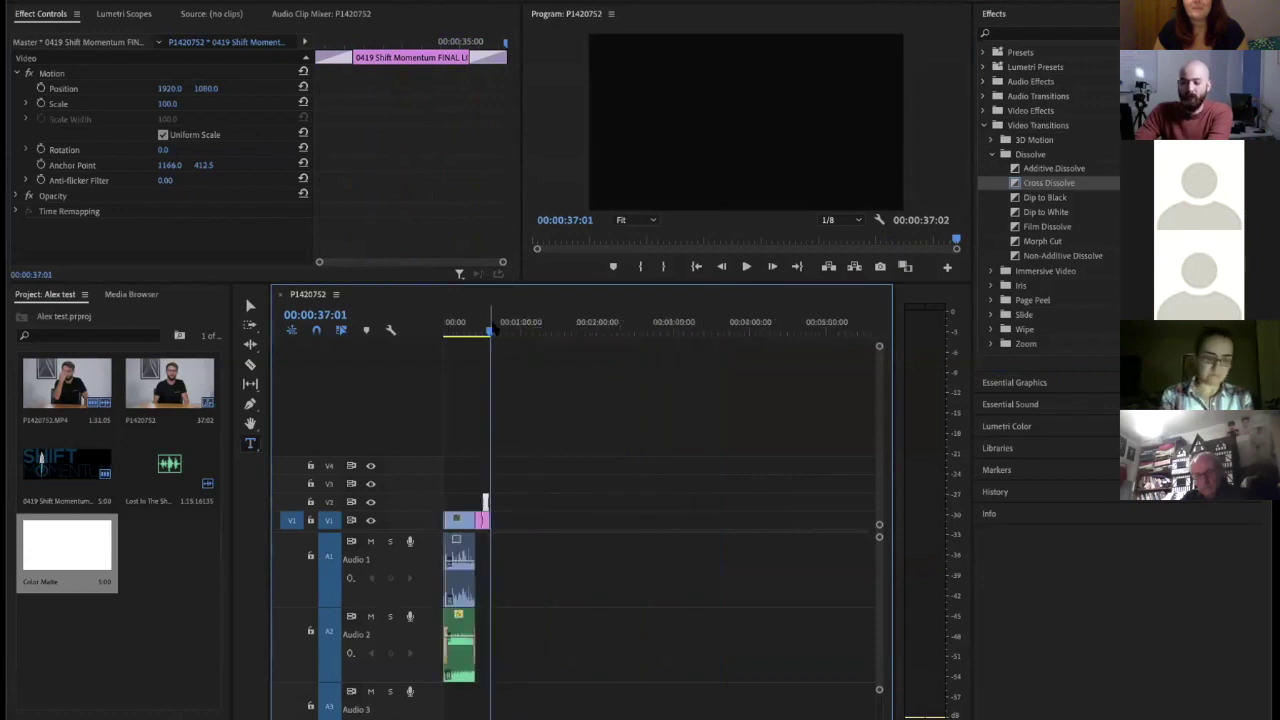
Return the playhead to the start of the P1420752 sequence and save the project
key("Home")
key("equal")
key("equal")
key("equal")
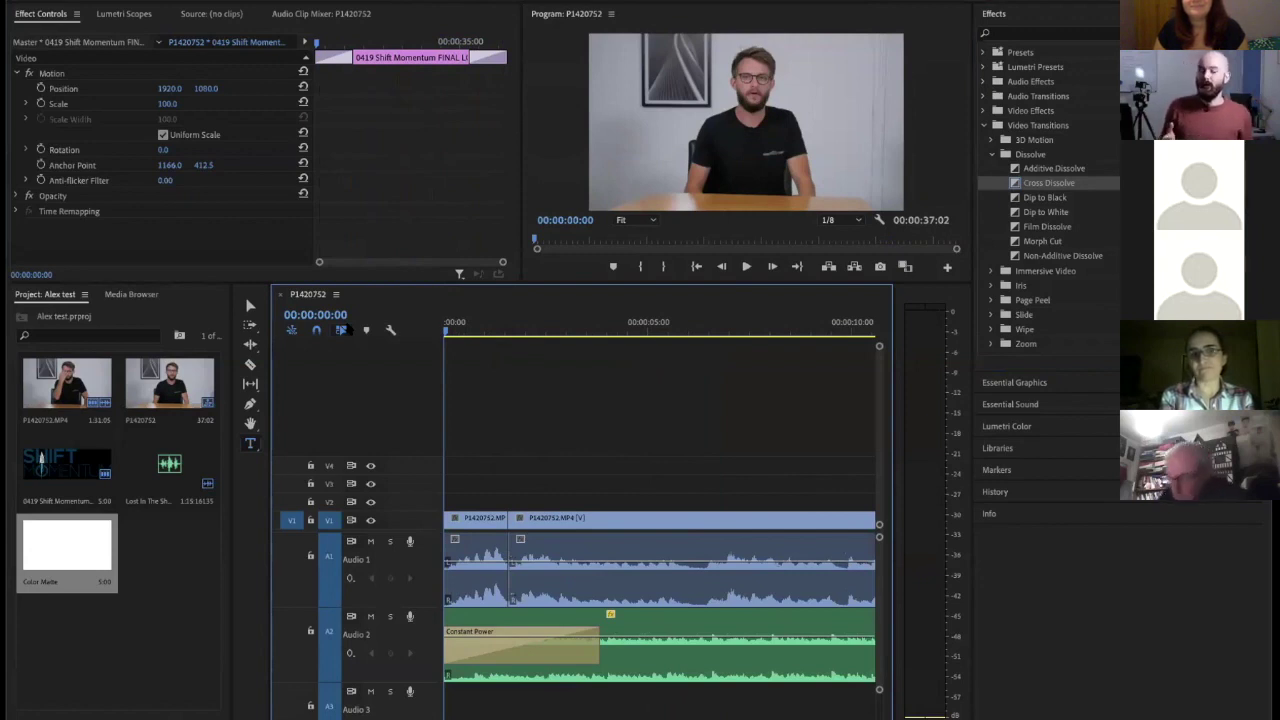
key("minus")
key("minus")
key("minus")
key("ctrl+s")
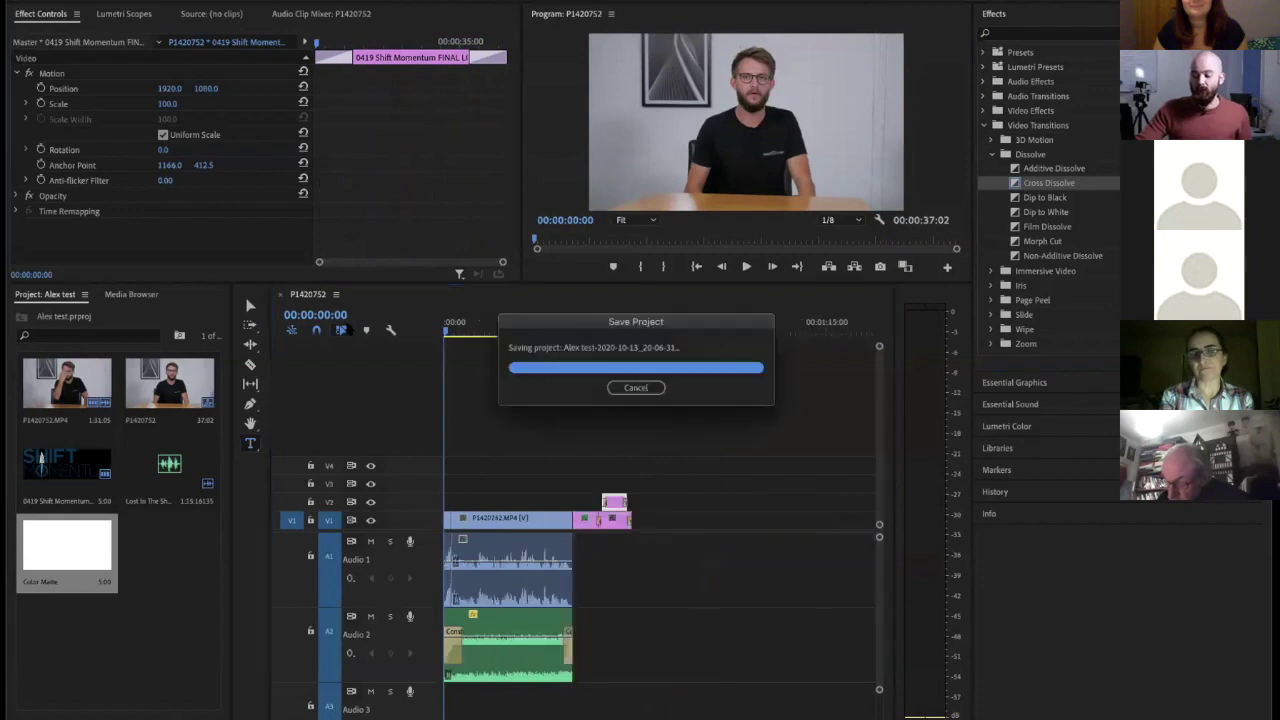
key("backslash")
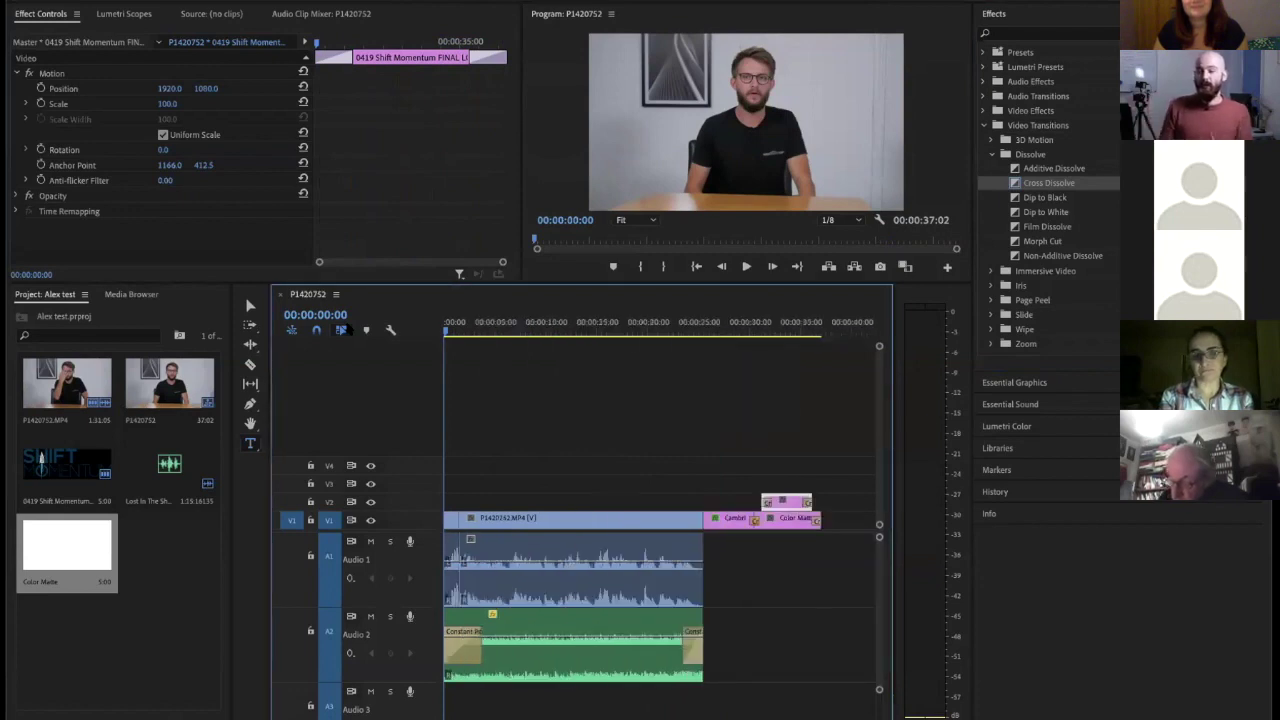